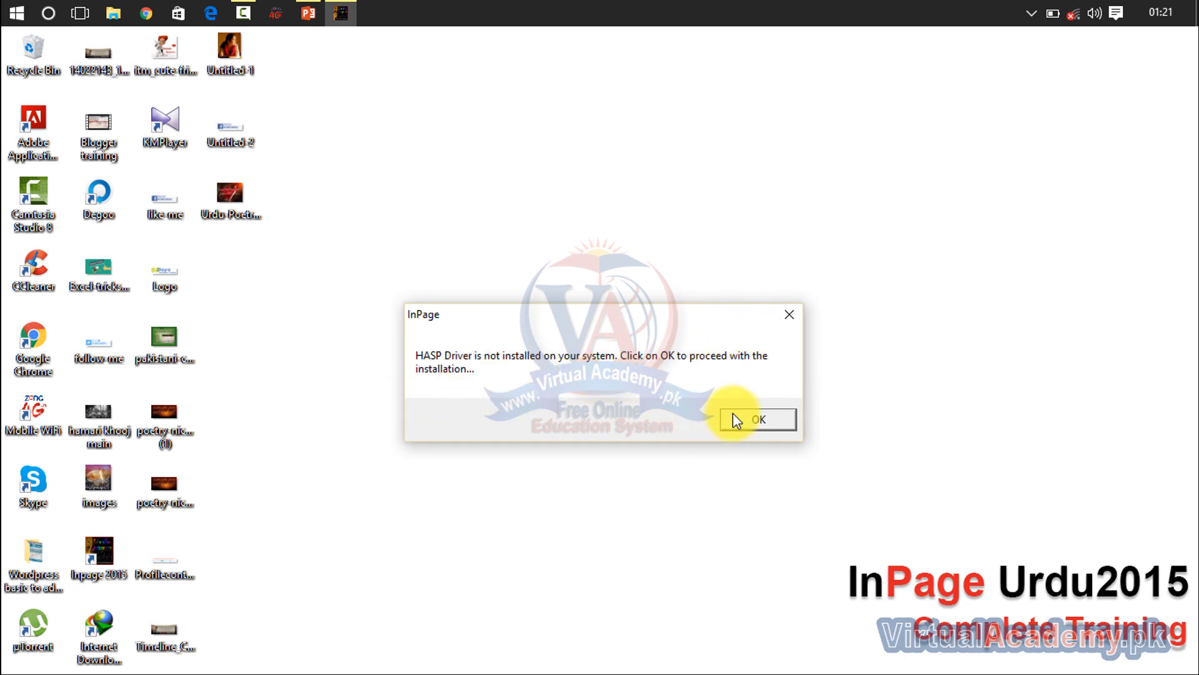
Step: Dismiss the HASP driver and system registry messages shown while InPage starts
{"action": "left_click", "coordinate": [753, 415]}
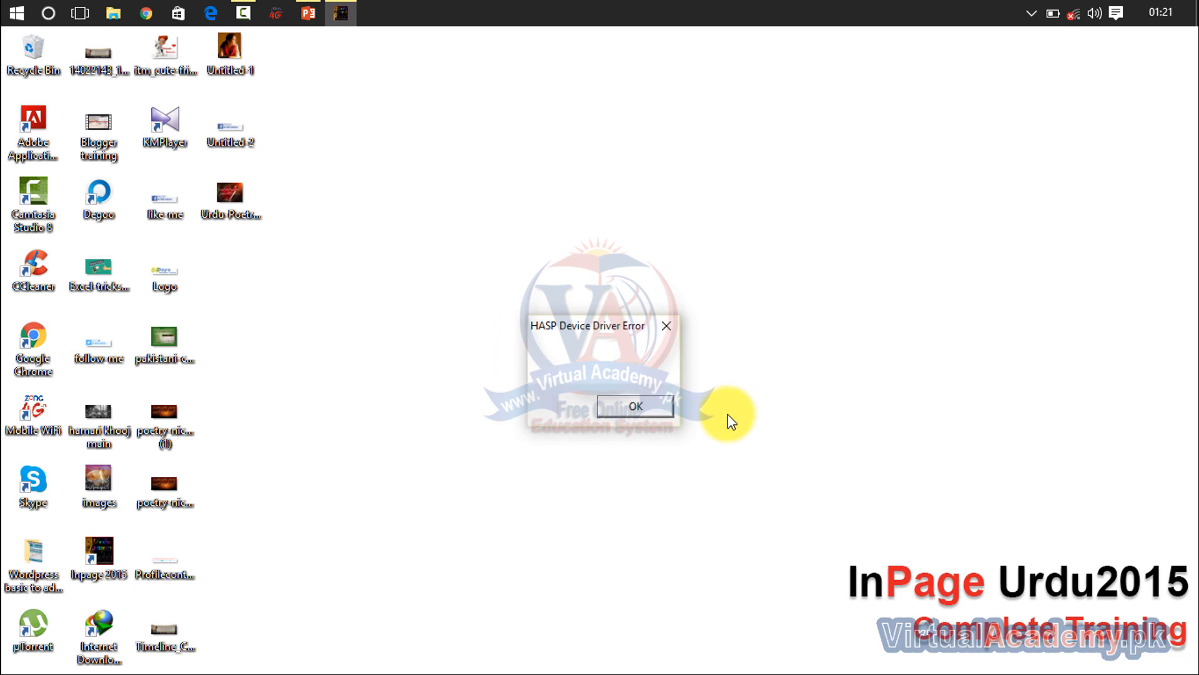
{"action": "left_click", "coordinate": [644, 407]}
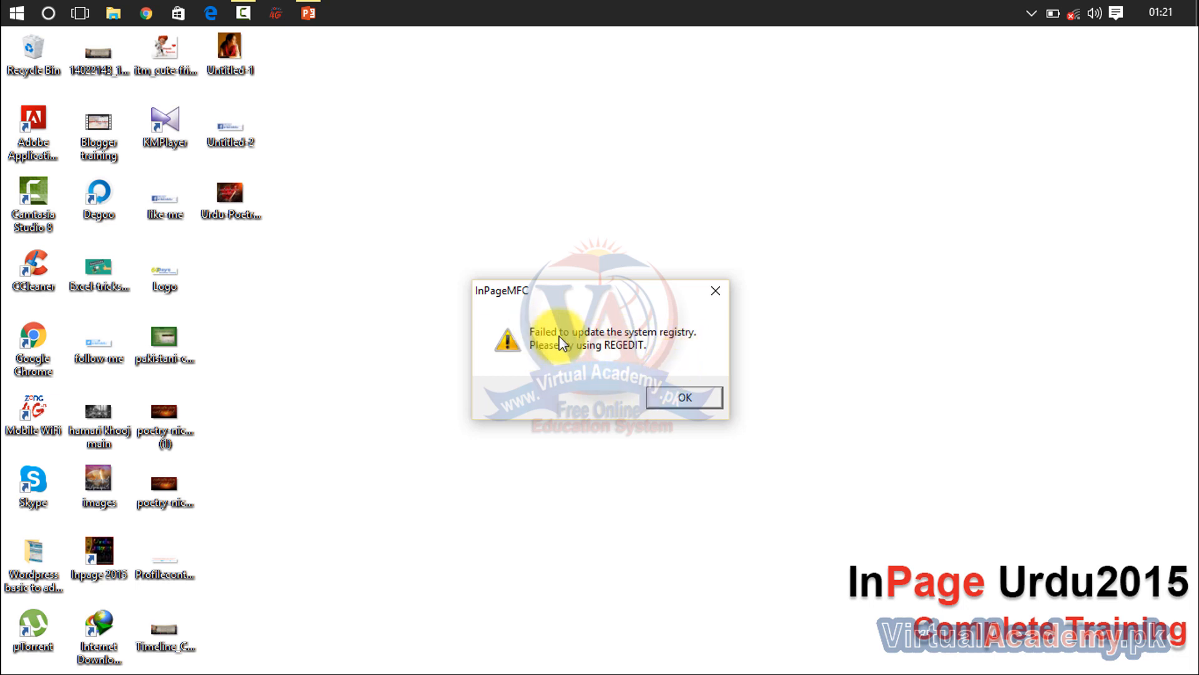
{"action": "left_click", "coordinate": [694, 403]}
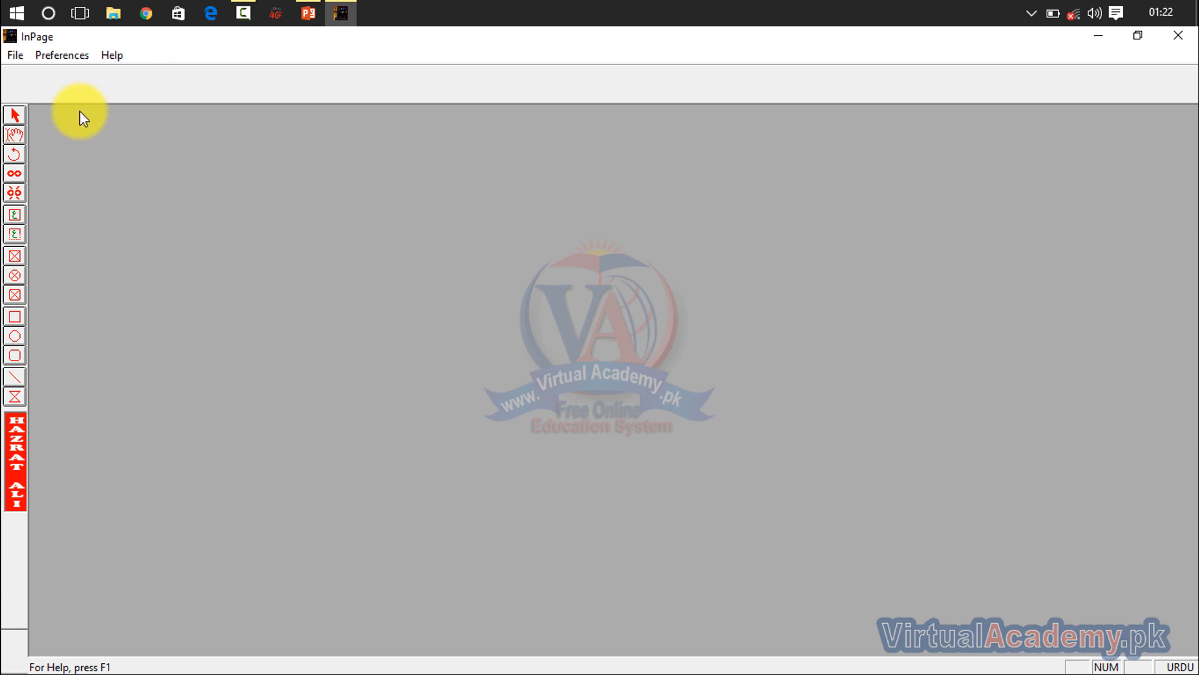
Step: Create a new one-page document with the A4 210x297mm page size in portrait orientation
{"action": "left_click", "coordinate": [13, 56]}
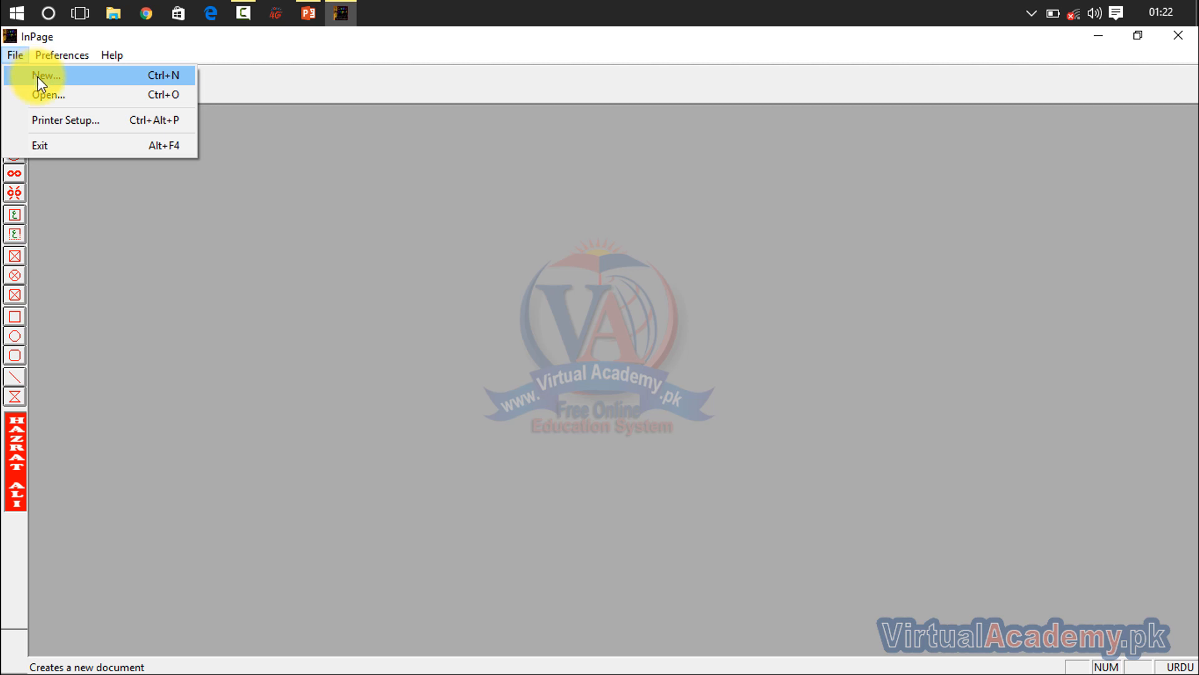
{"action": "left_click", "coordinate": [36, 72]}
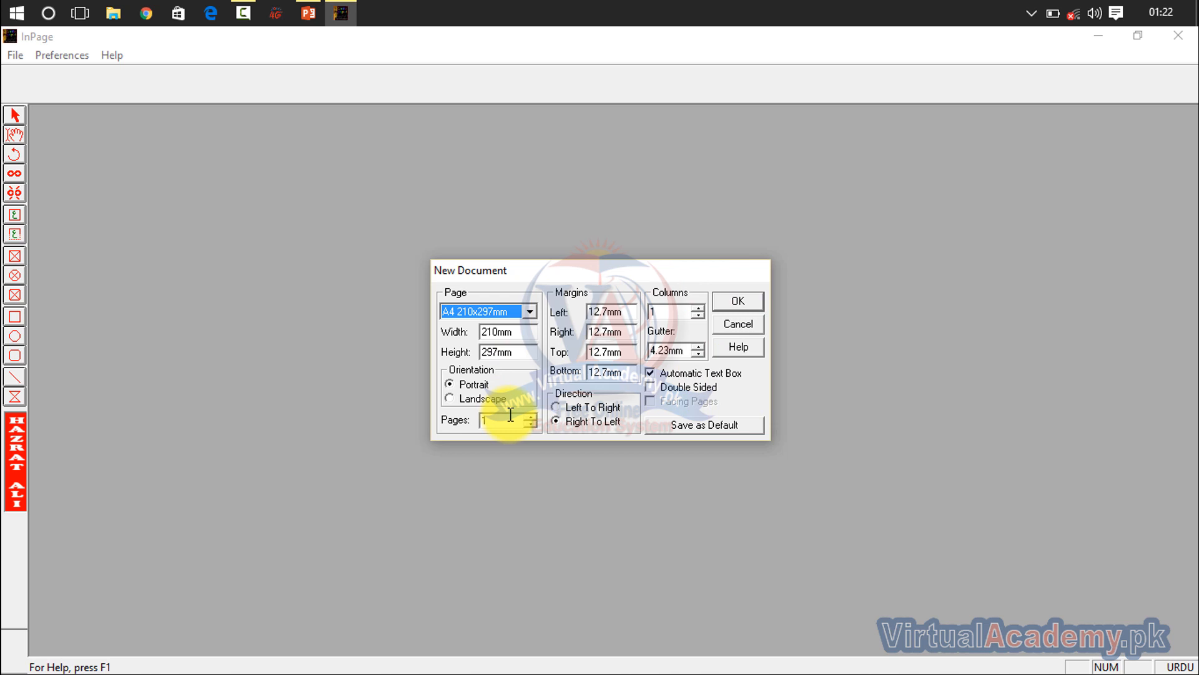
{"action": "left_click", "coordinate": [530, 312]}
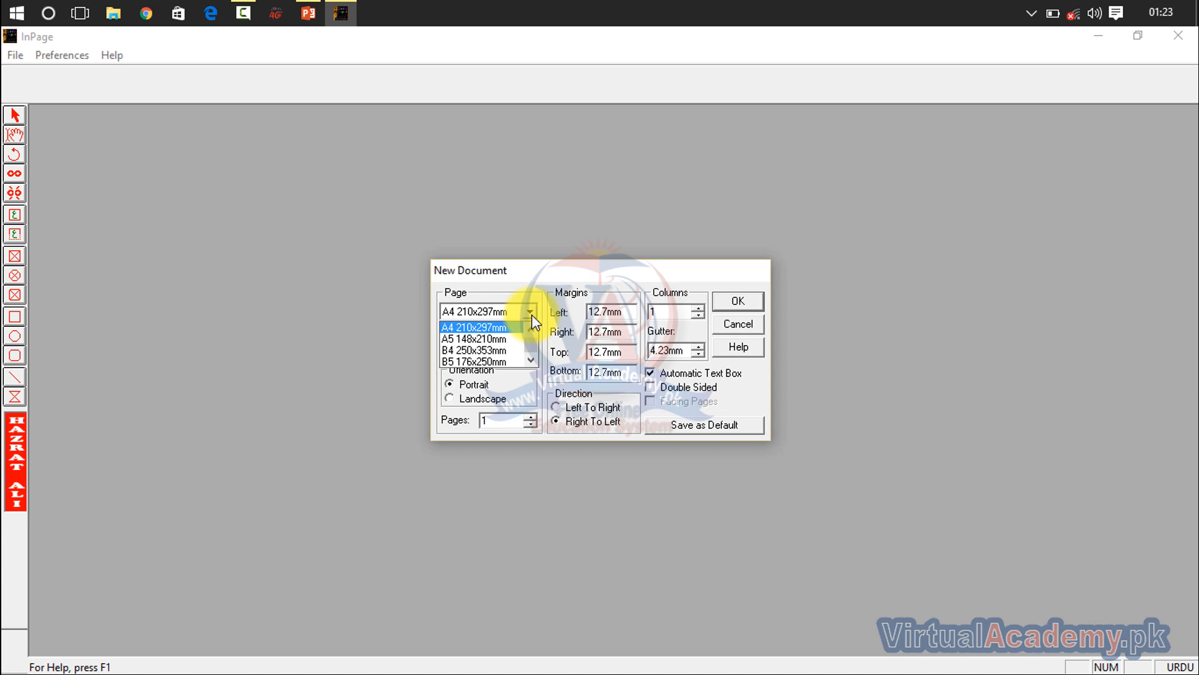
{"action": "left_click", "coordinate": [487, 331]}
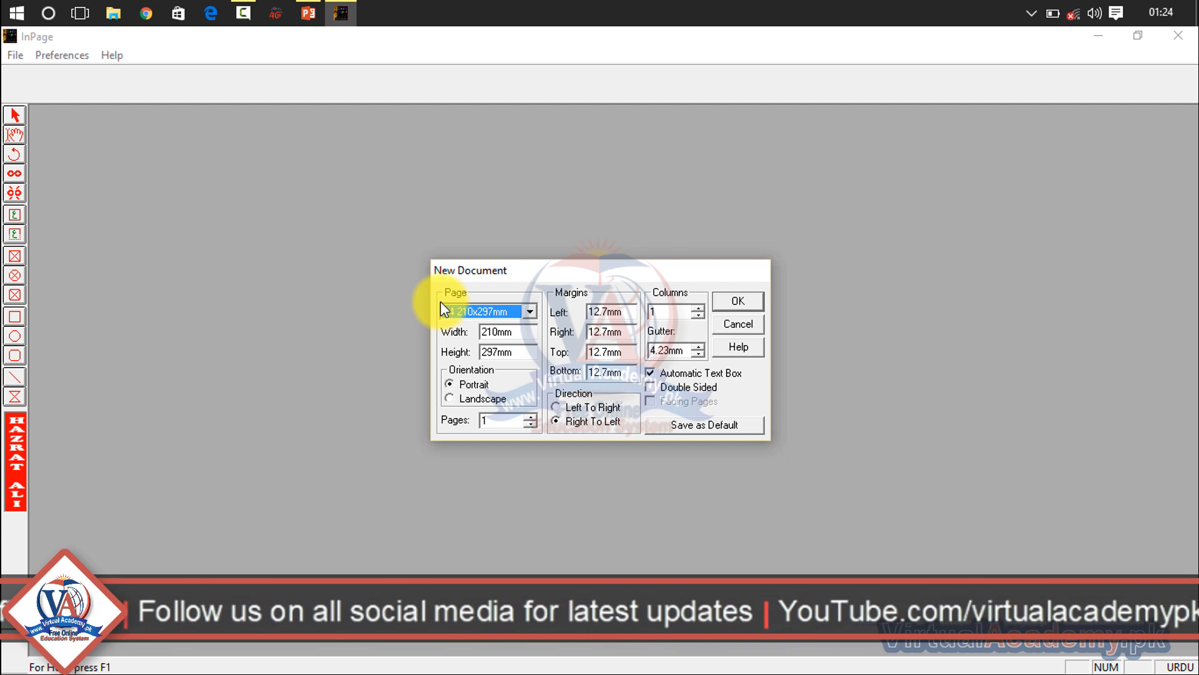
{"action": "left_click", "coordinate": [529, 312]}
{"action": "scroll", "coordinate": [531, 334], "scroll_direction": "down", "scroll_amount": 1}
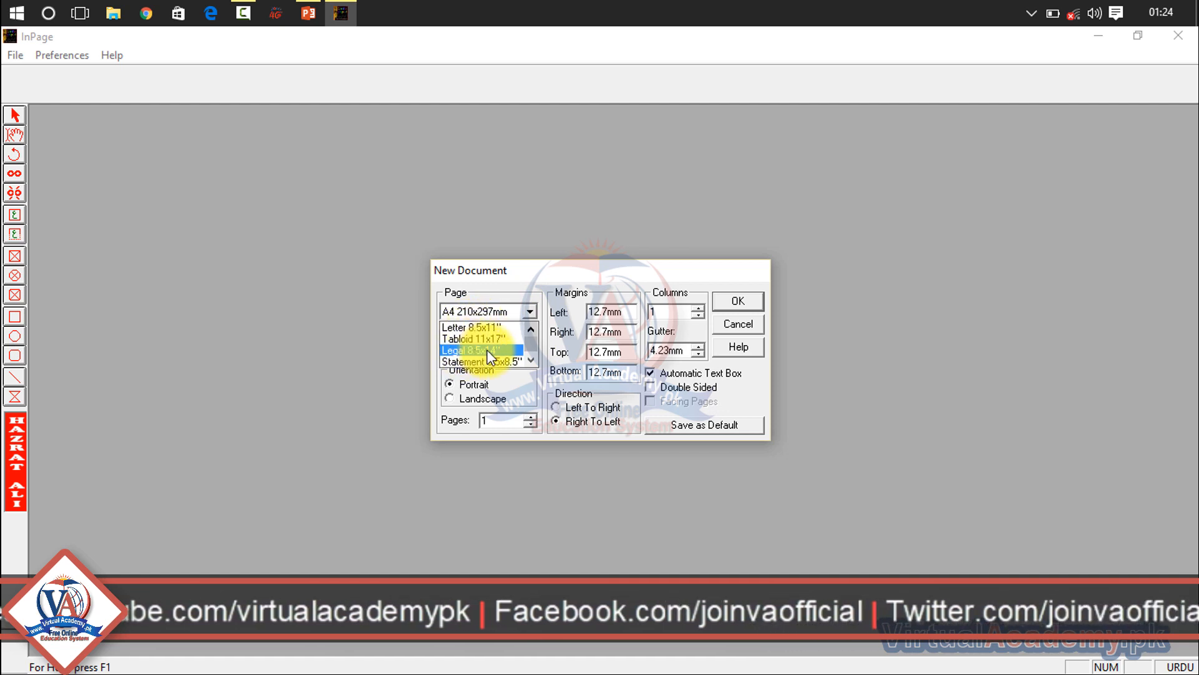
{"action": "scroll", "coordinate": [531, 362], "scroll_direction": "down", "scroll_amount": 5}
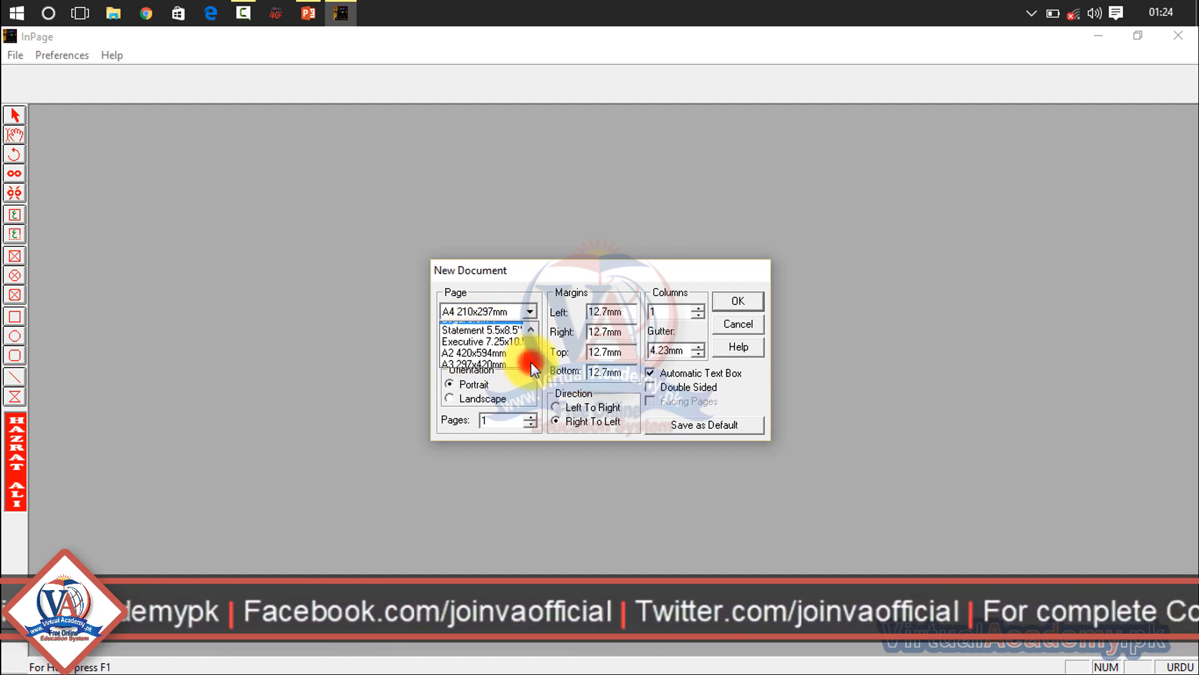
{"action": "left_click", "coordinate": [494, 338]}
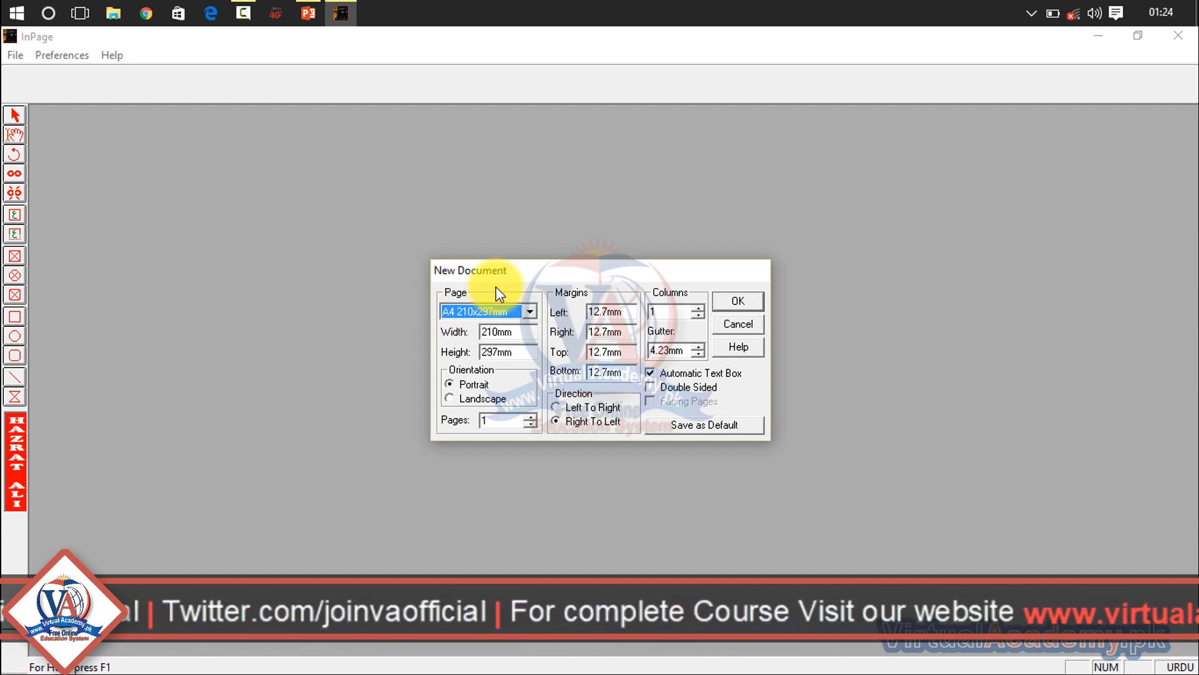
{"action": "left_click", "coordinate": [451, 381]}
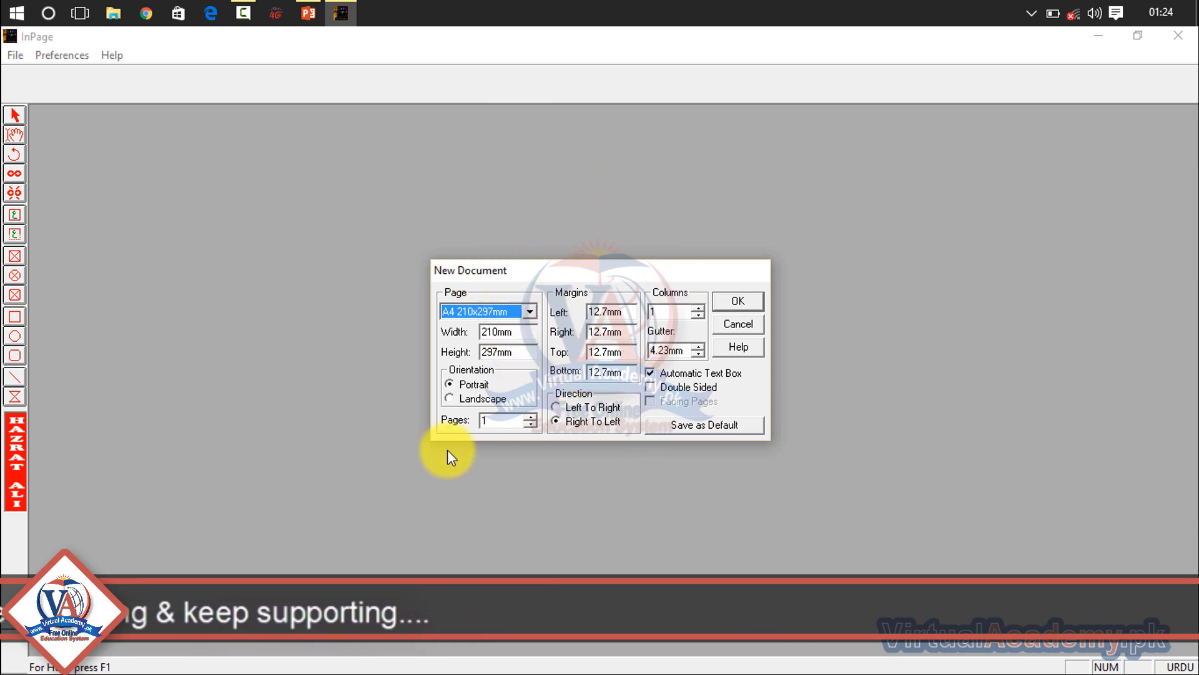
{"action": "left_click", "coordinate": [714, 302]}
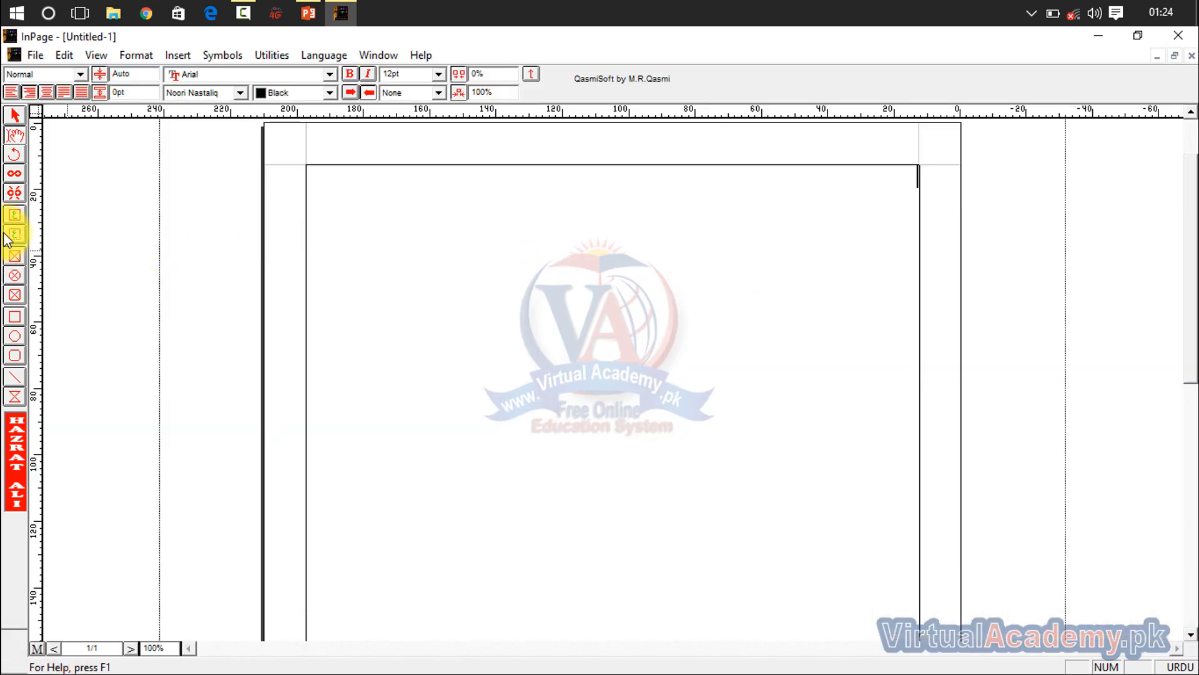
Step: Draw two overlapping text boxes on the page, one about 70 by 103 mm and one about 127 by 64 mm
{"action": "left_click", "coordinate": [15, 214]}
{"action": "left_click_drag", "start_coordinate": [378, 237], "coordinate": [612, 577]}
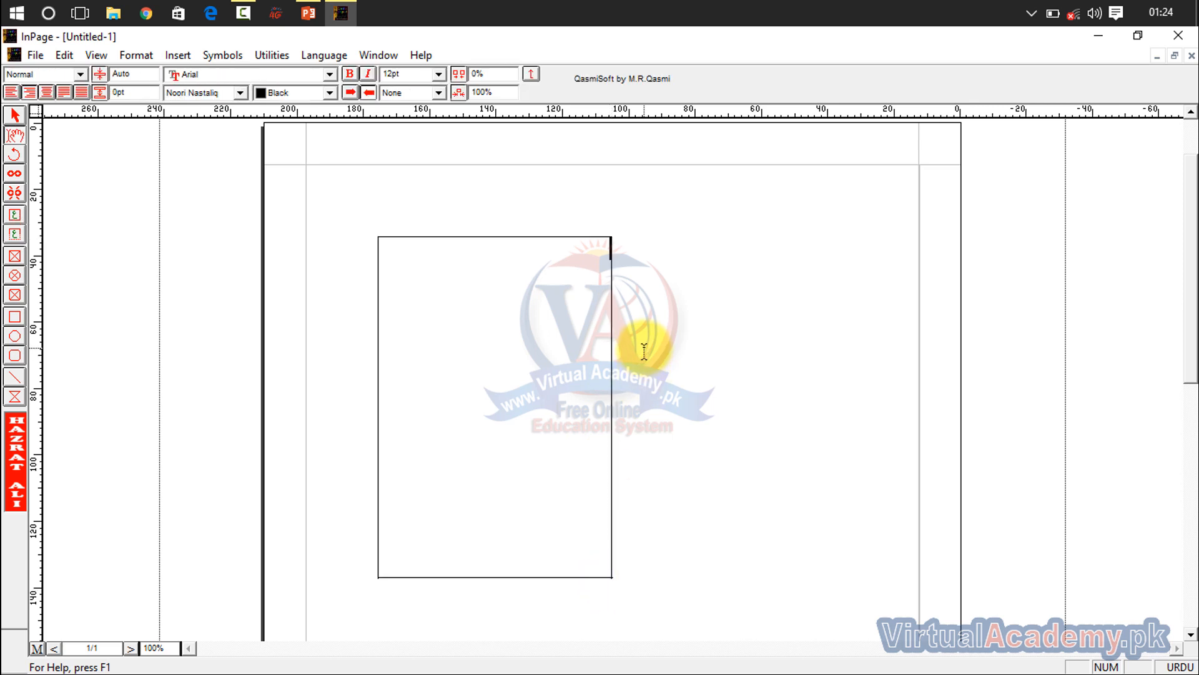
{"action": "left_click", "coordinate": [15, 215]}
{"action": "left_click_drag", "start_coordinate": [447, 321], "coordinate": [831, 493]}
{"action": "left_click_drag", "start_coordinate": [849, 525], "coordinate": [868, 534]}
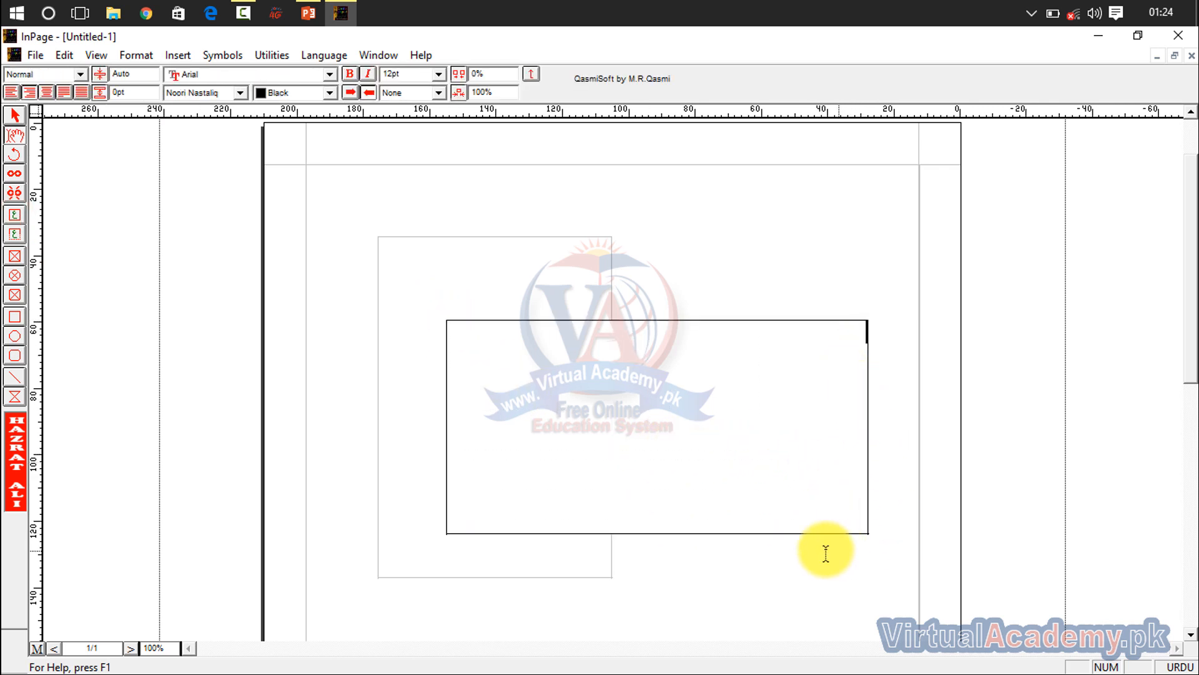
{"action": "left_click", "coordinate": [422, 461]}
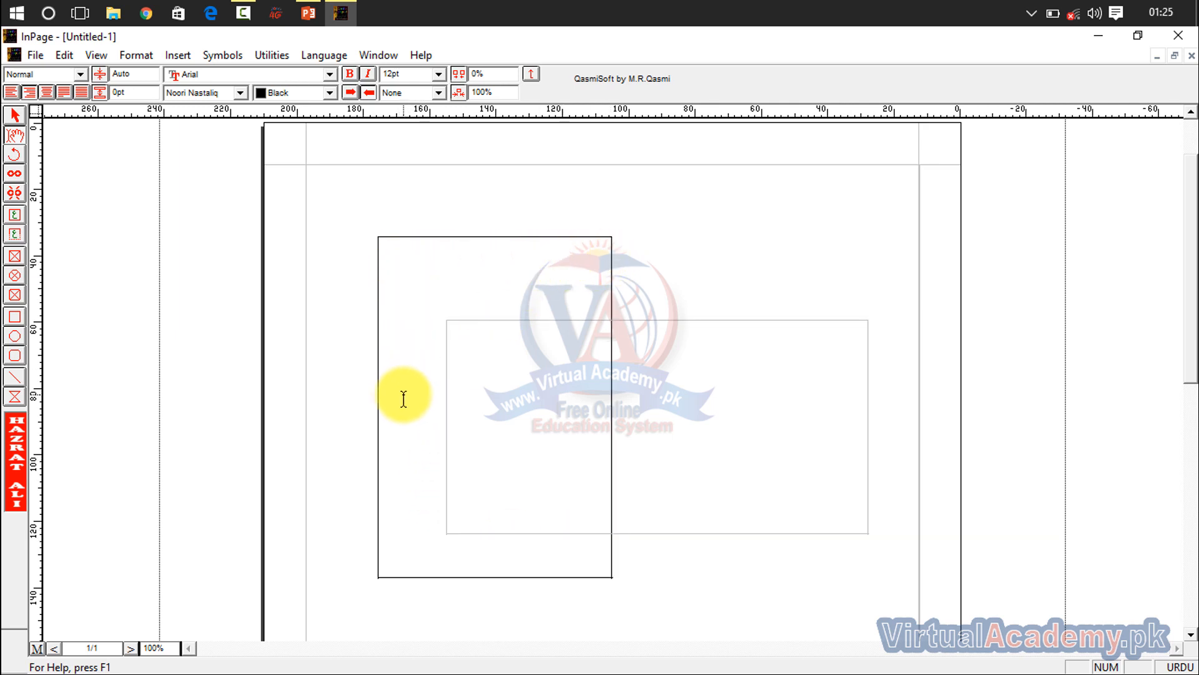
{"action": "left_click", "coordinate": [743, 454]}
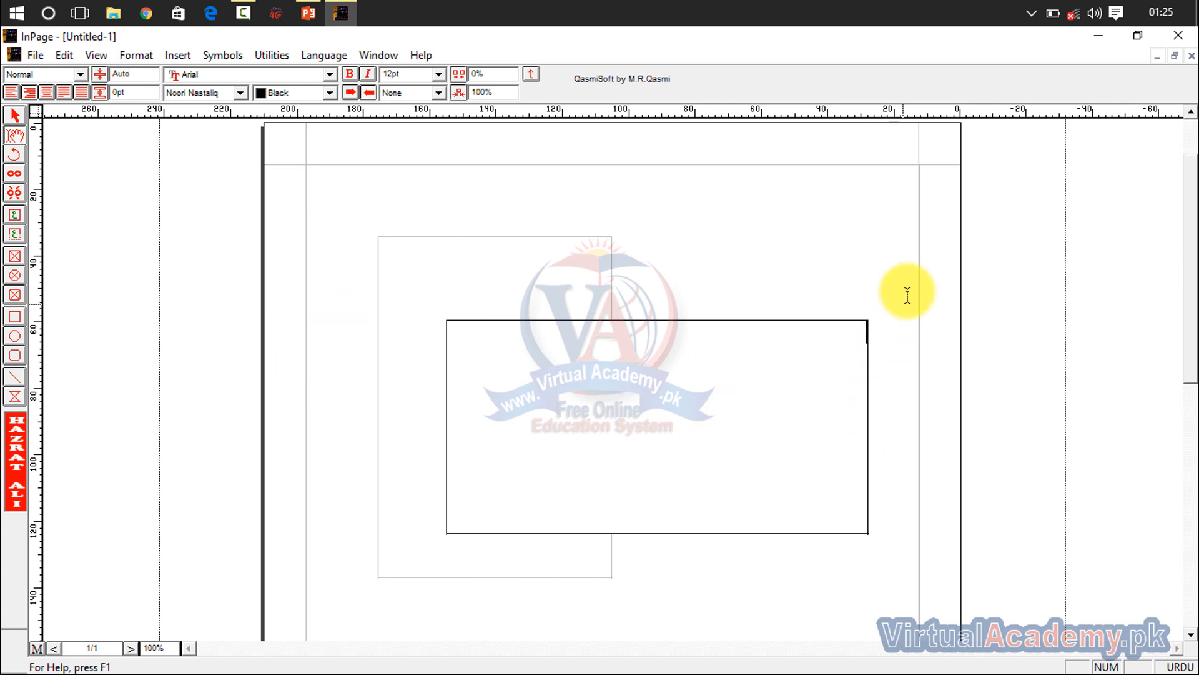
Step: Create a new A4 document in landscape orientation
{"action": "left_click", "coordinate": [37, 56]}
{"action": "left_click", "coordinate": [40, 75]}
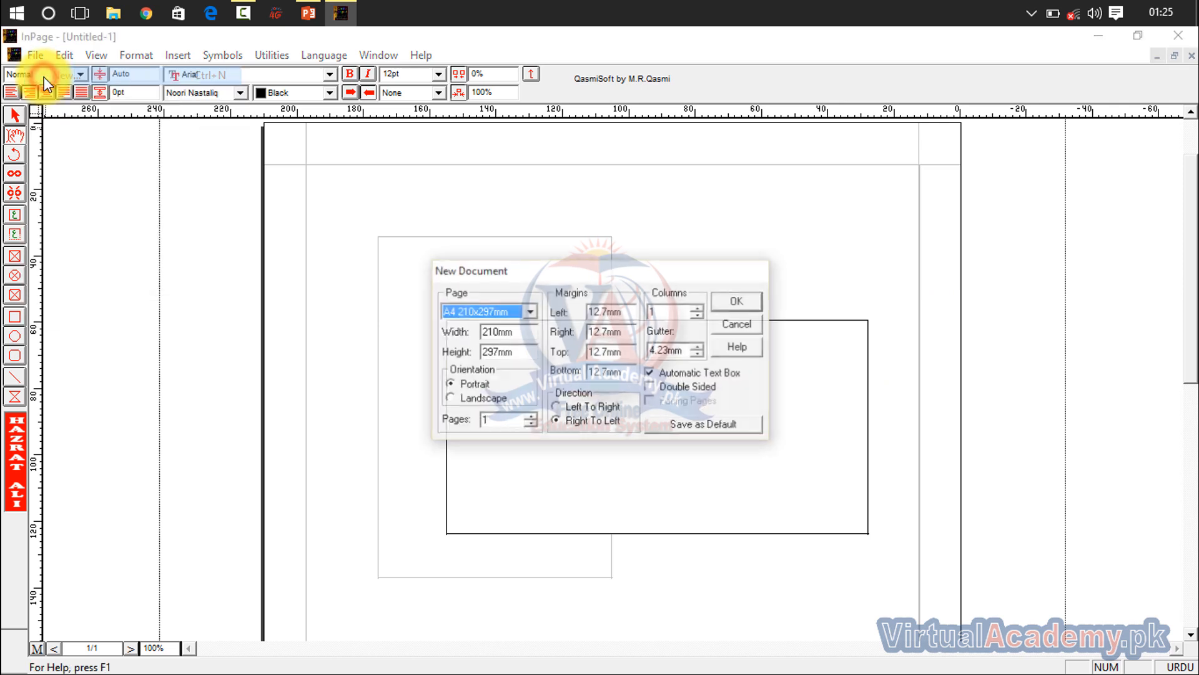
{"action": "left_click", "coordinate": [452, 398]}
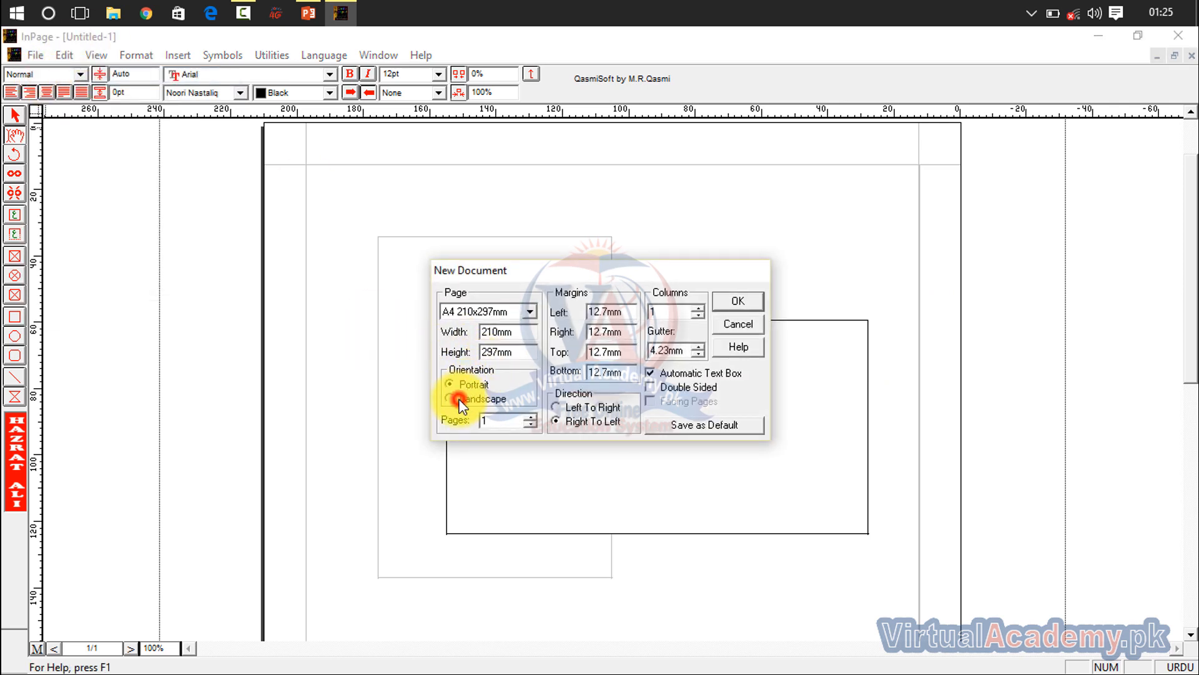
{"action": "left_click", "coordinate": [724, 303]}
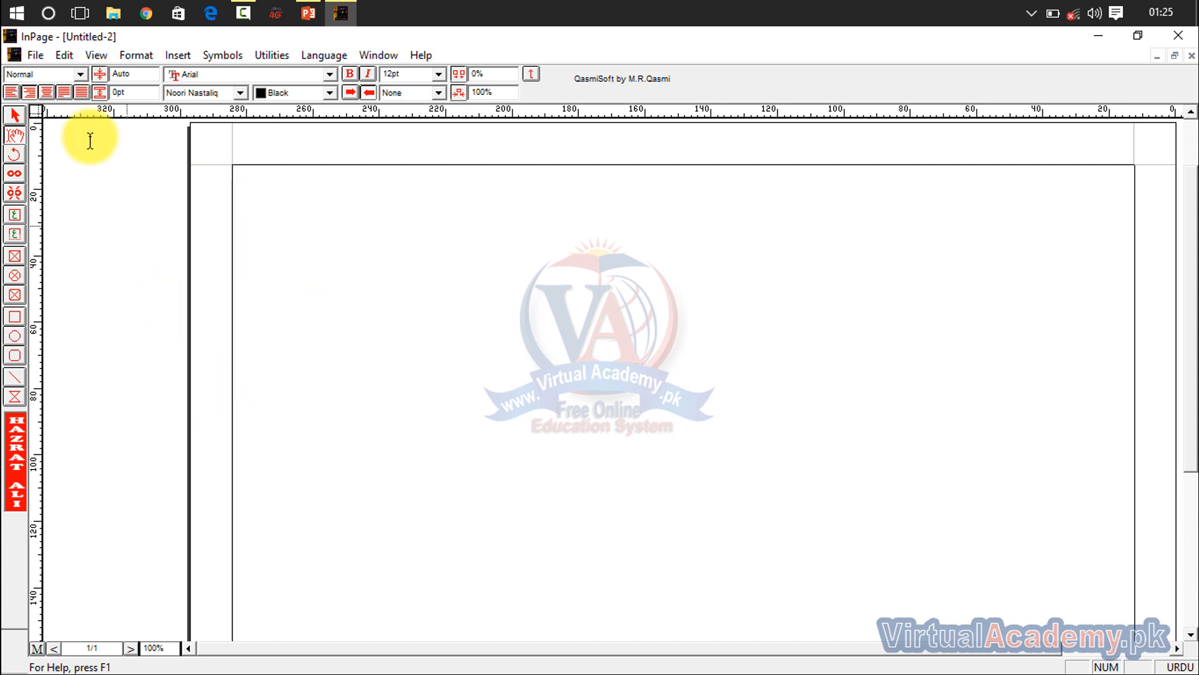
Step: Create another new document with the default A4 portrait settings
{"action": "left_click", "coordinate": [43, 56]}
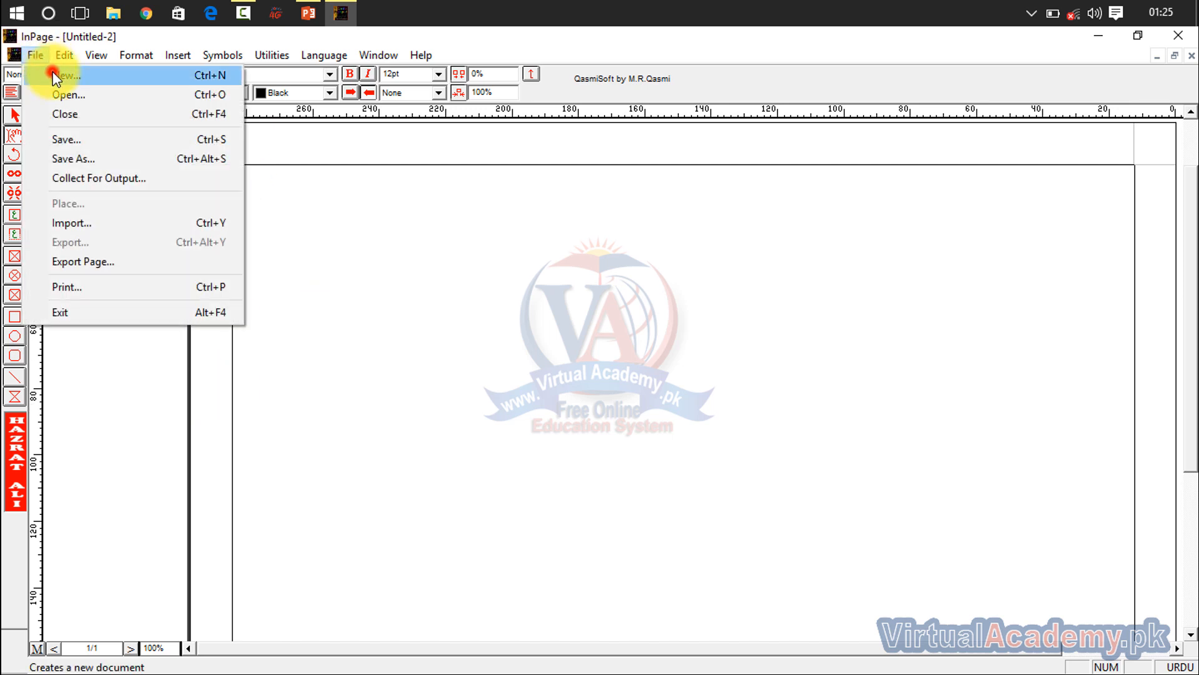
{"action": "left_click", "coordinate": [53, 73]}
{"action": "left_click", "coordinate": [743, 306]}
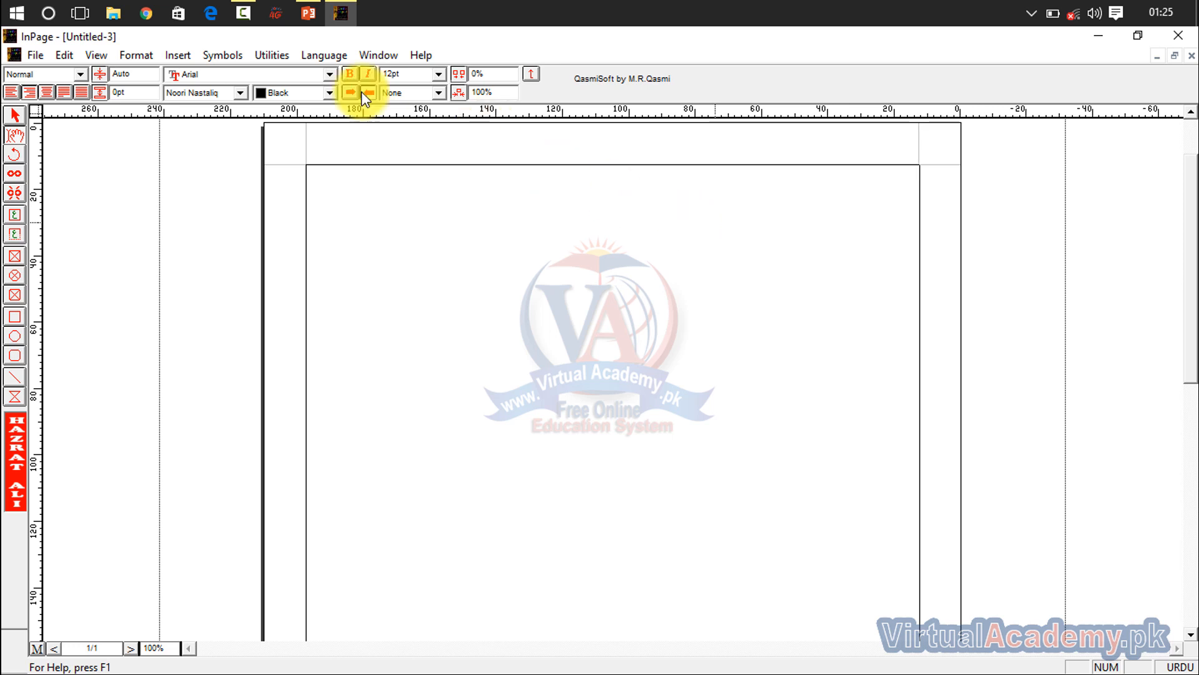
Step: Create a new A4 portrait document with 8 pages
{"action": "left_click", "coordinate": [31, 53]}
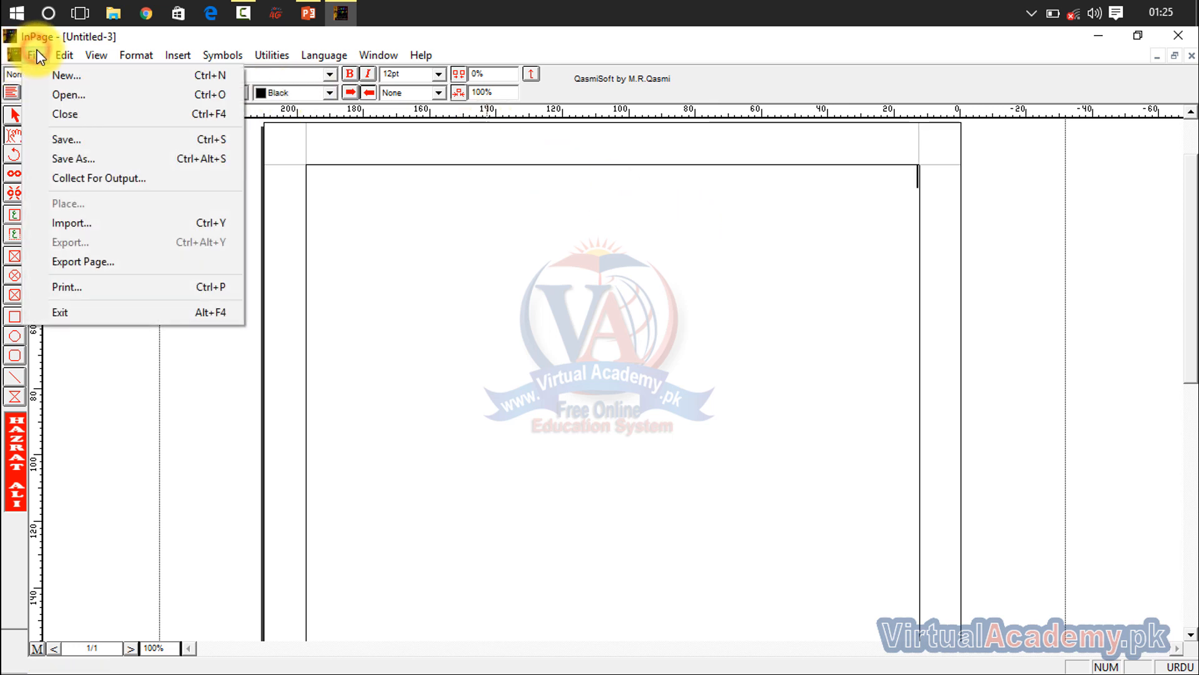
{"action": "left_click", "coordinate": [50, 76]}
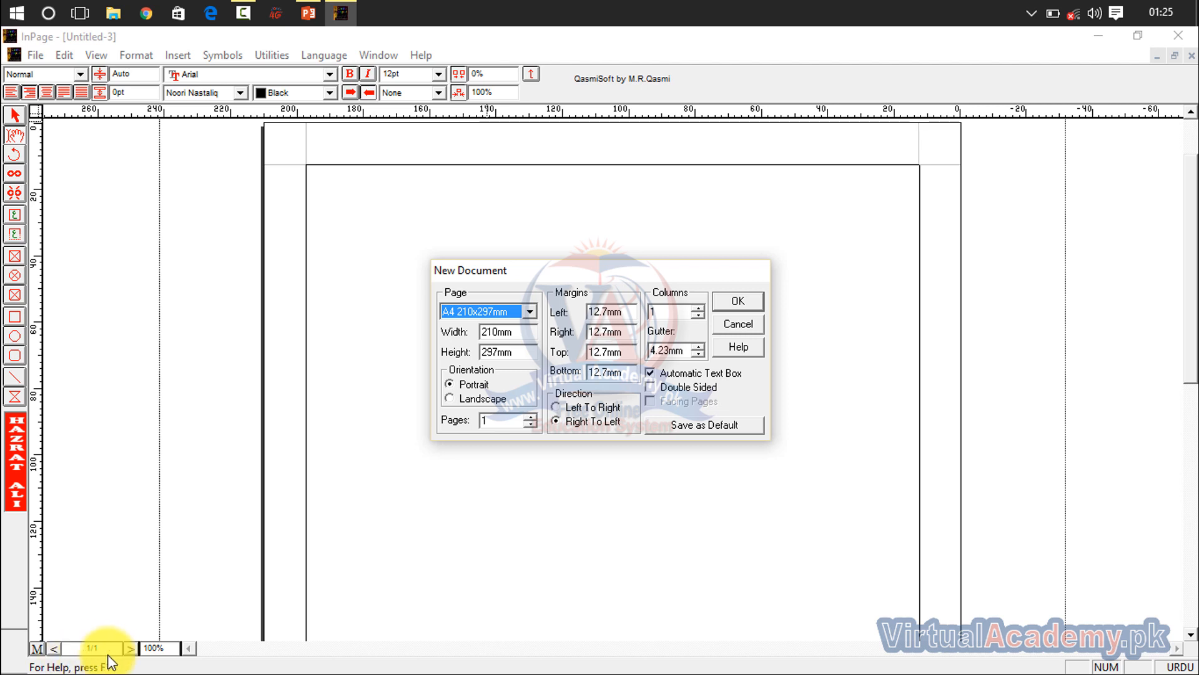
{"action": "left_click", "coordinate": [533, 416]}
{"action": "left_click", "coordinate": [533, 416]}
{"action": "left_click", "coordinate": [533, 416]}
{"action": "left_click", "coordinate": [533, 416]}
{"action": "left_click", "coordinate": [533, 416]}
{"action": "left_click", "coordinate": [533, 416]}
{"action": "left_click", "coordinate": [533, 416]}
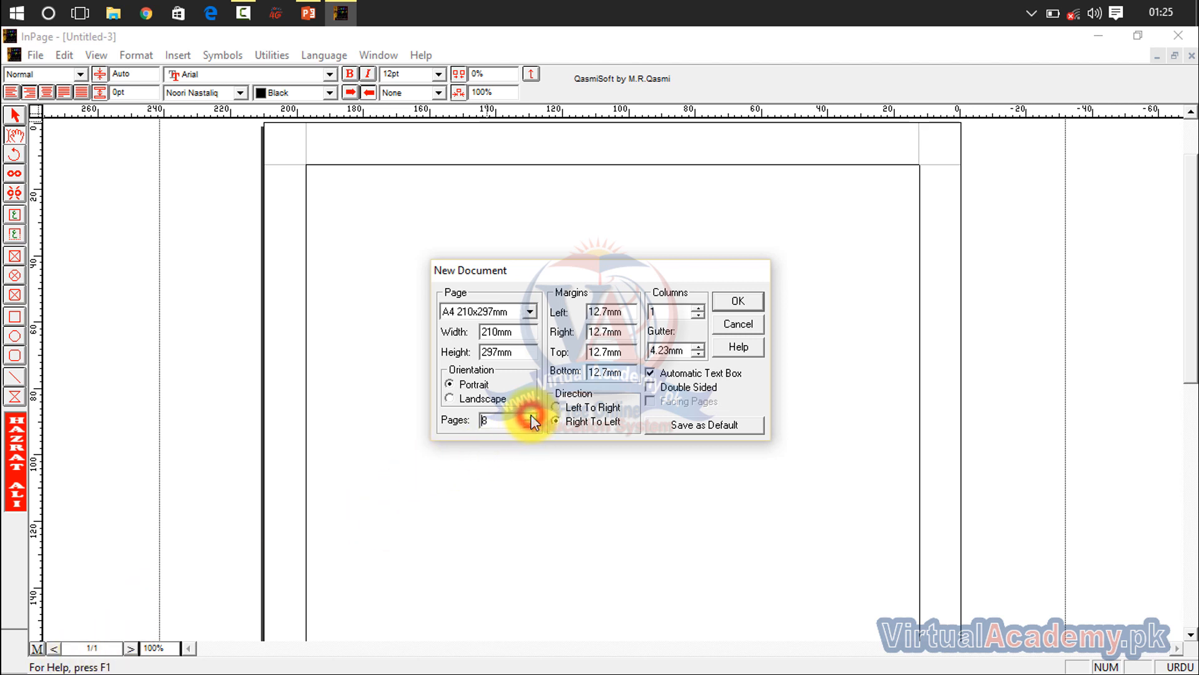
{"action": "left_click_drag", "start_coordinate": [494, 424], "coordinate": [462, 420]}
{"action": "left_click", "coordinate": [739, 301]}
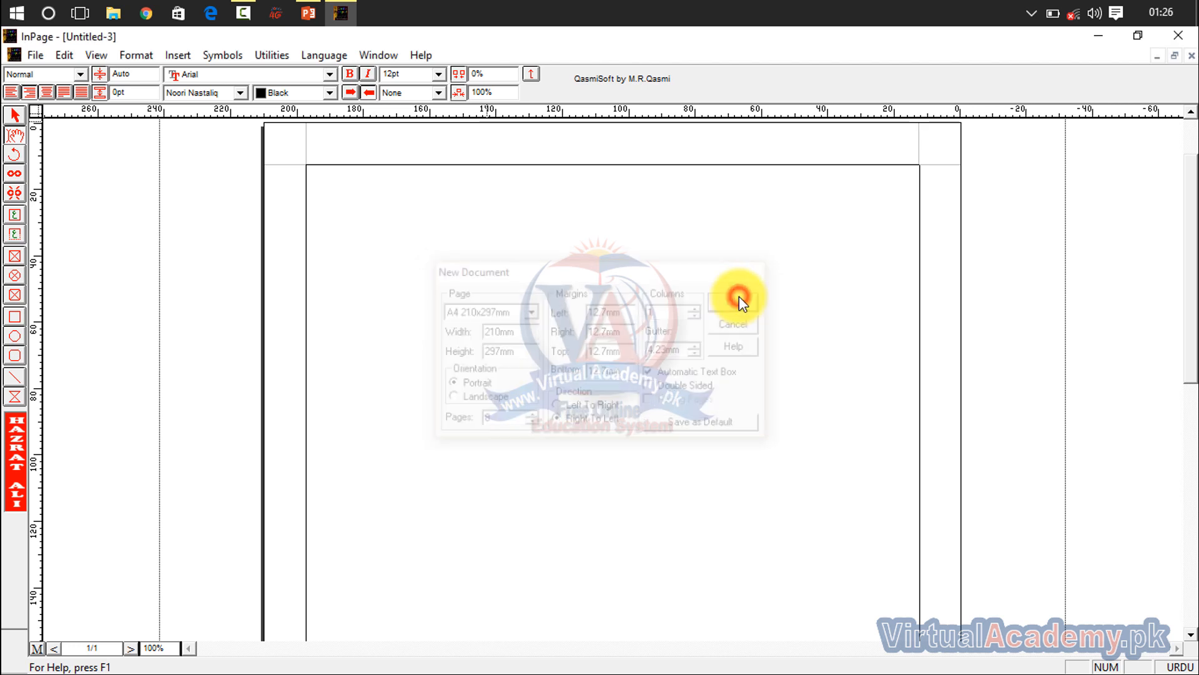
Step: Check the page indicator and browse through the pages of the eight-page document
{"action": "left_click", "coordinate": [96, 647]}
{"action": "left_click_drag", "start_coordinate": [97, 647], "coordinate": [74, 650]}
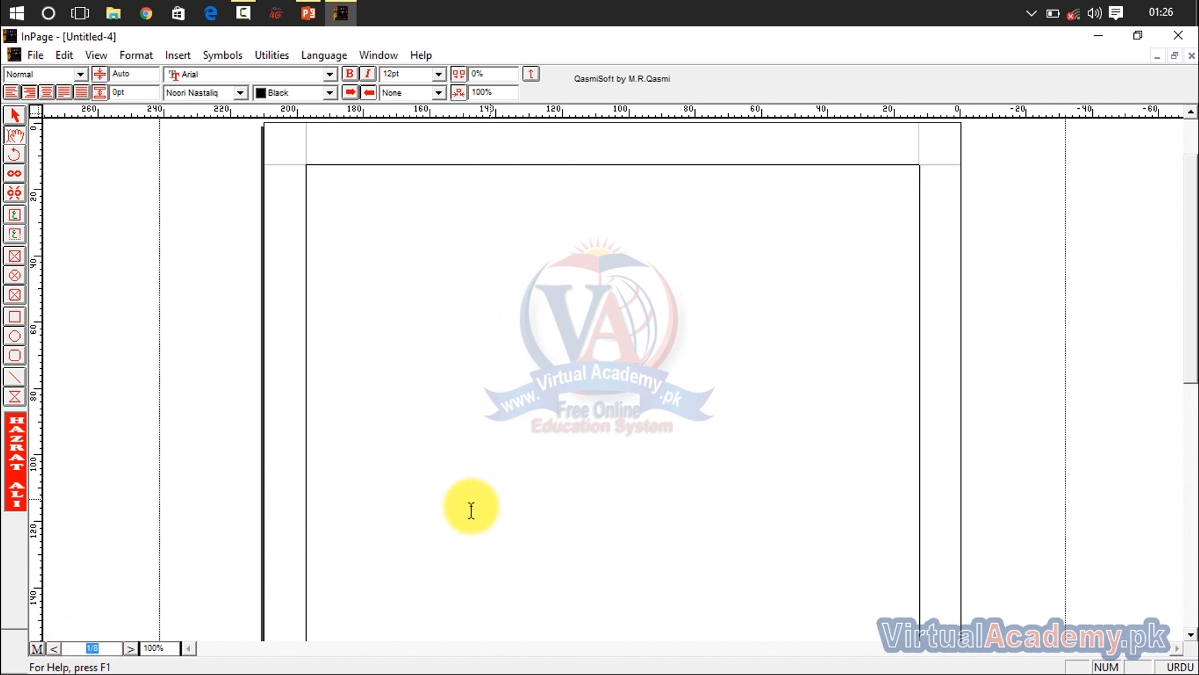
{"action": "left_click", "coordinate": [92, 650]}
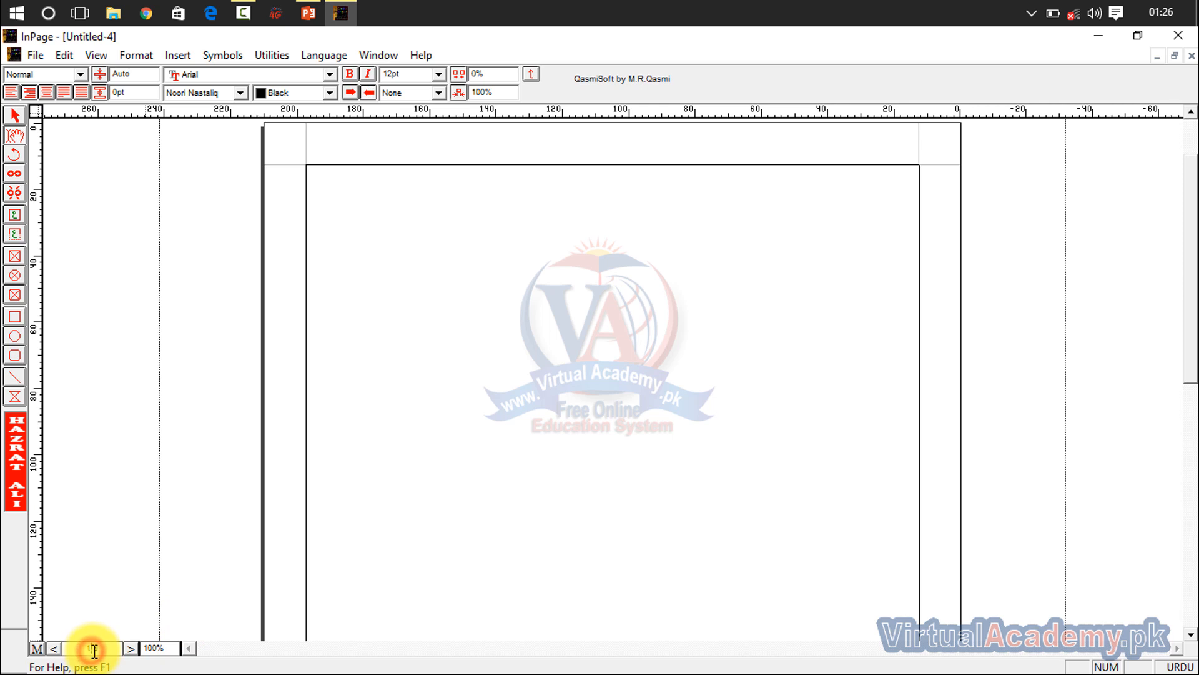
{"action": "left_click", "coordinate": [132, 650]}
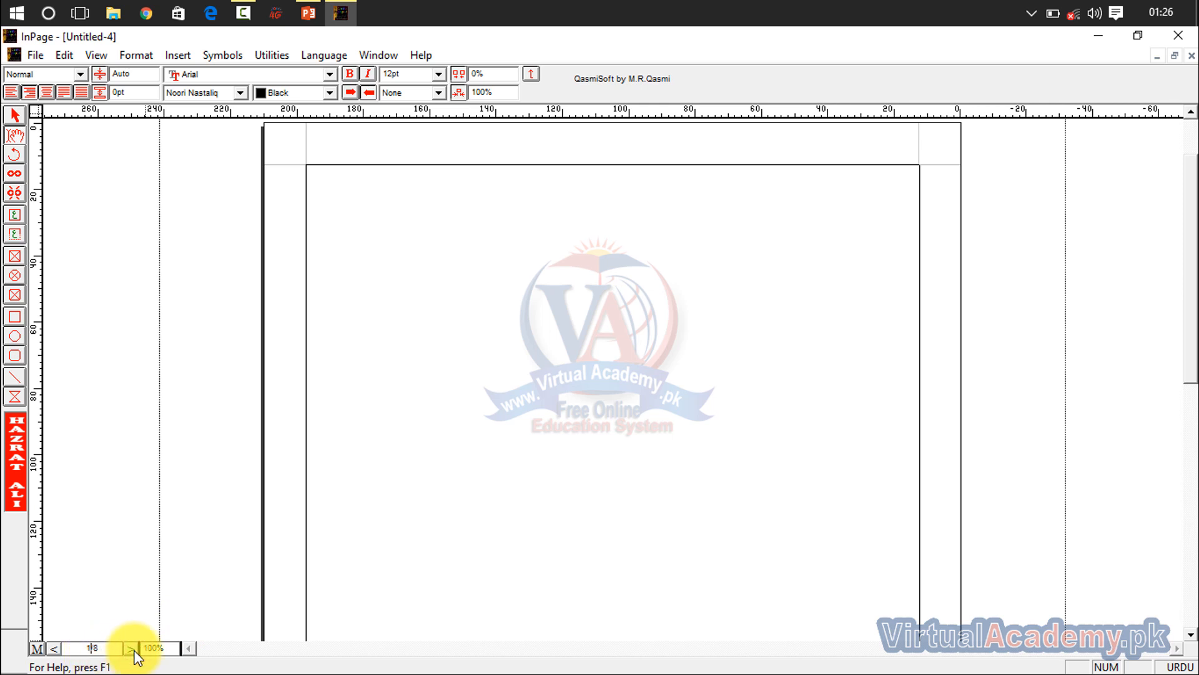
{"action": "left_click", "coordinate": [55, 649]}
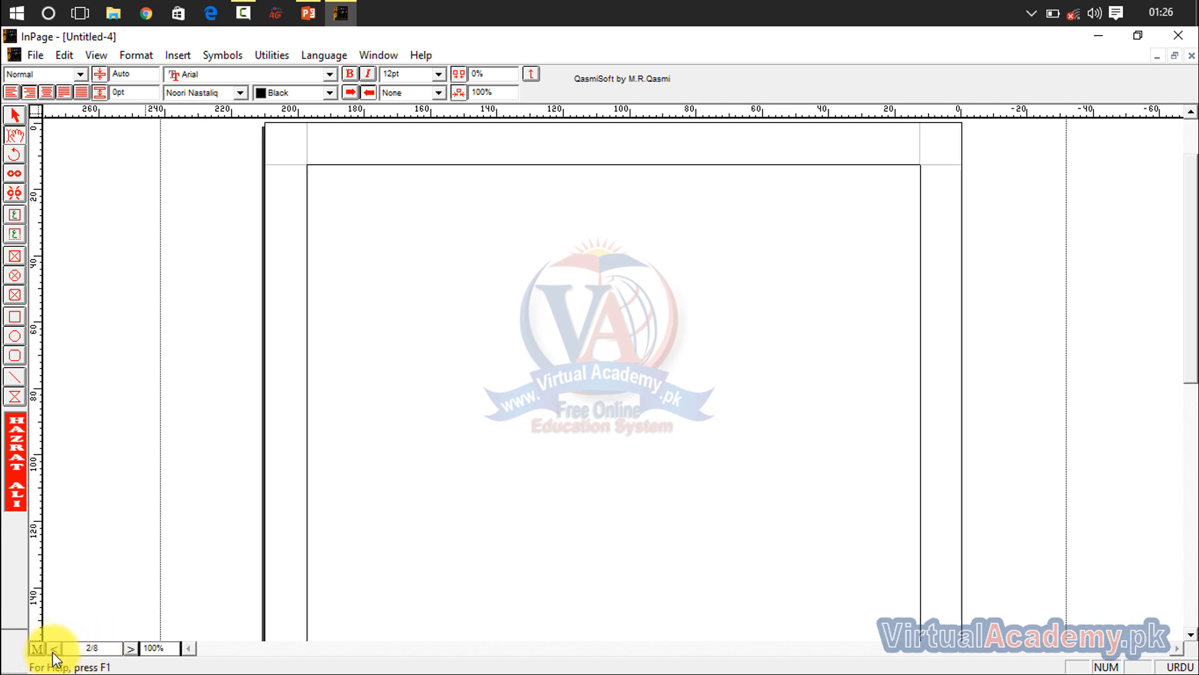
{"action": "left_click", "coordinate": [54, 650]}
{"action": "left_click", "coordinate": [54, 650]}
{"action": "left_click", "coordinate": [54, 649]}
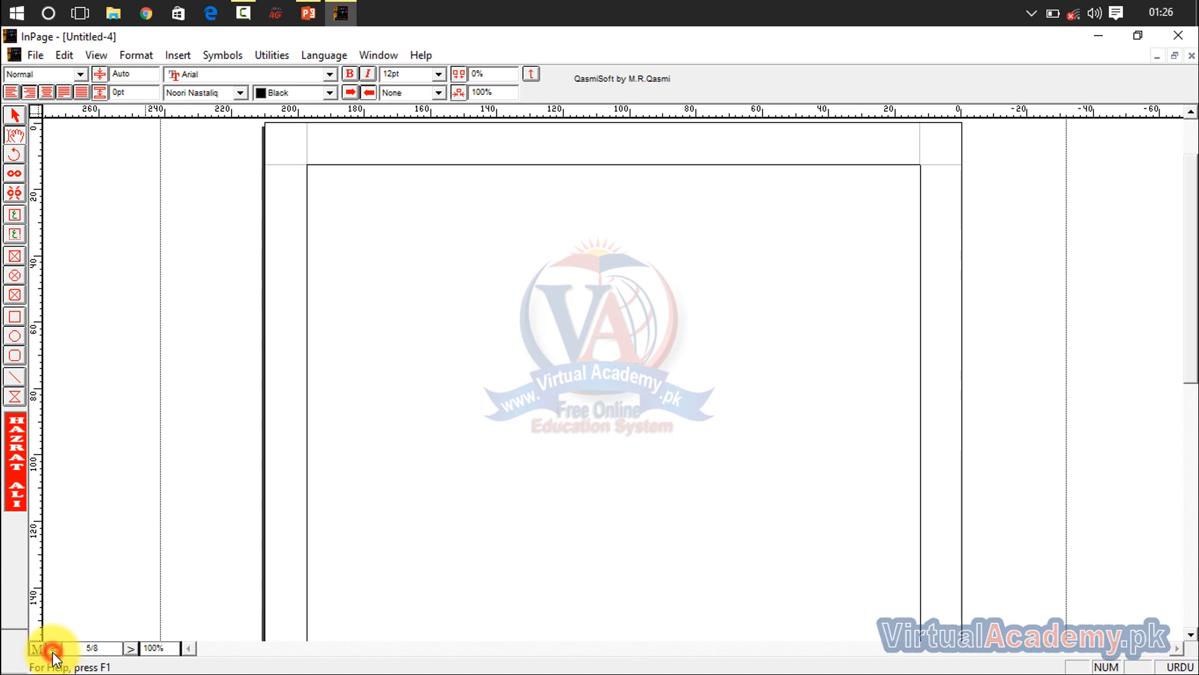
{"action": "left_click", "coordinate": [94, 648]}
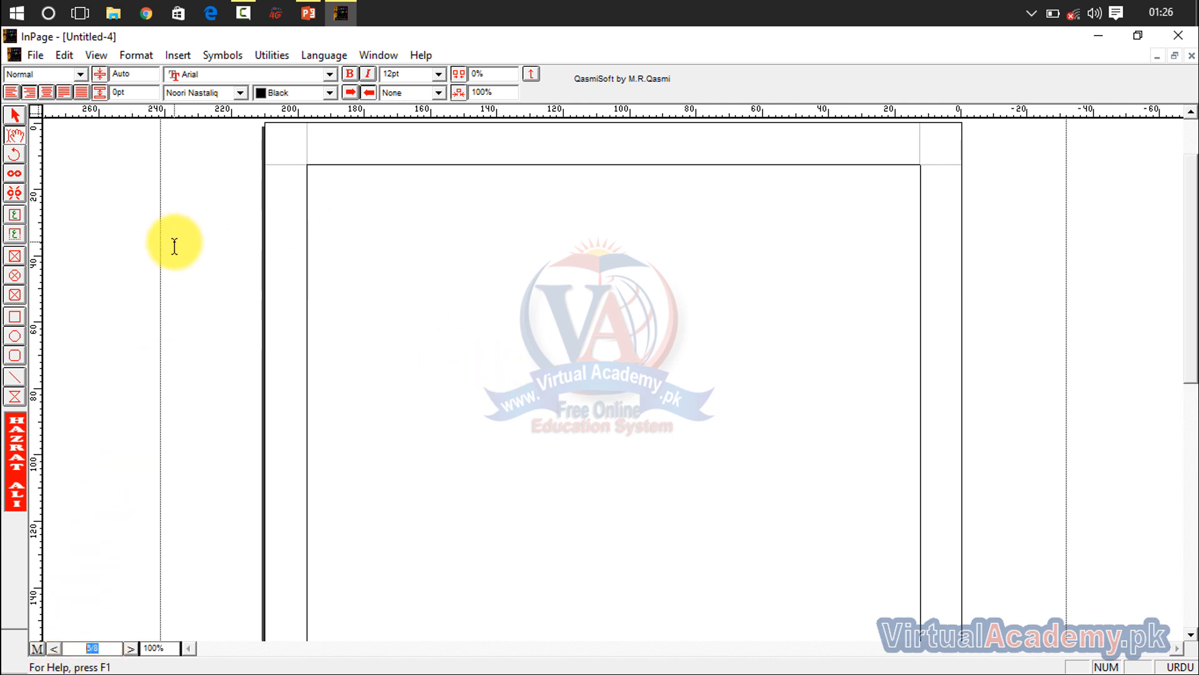
Step: Create a new A4 portrait document with a wider left margin
{"action": "left_click", "coordinate": [41, 61]}
{"action": "left_click", "coordinate": [43, 75]}
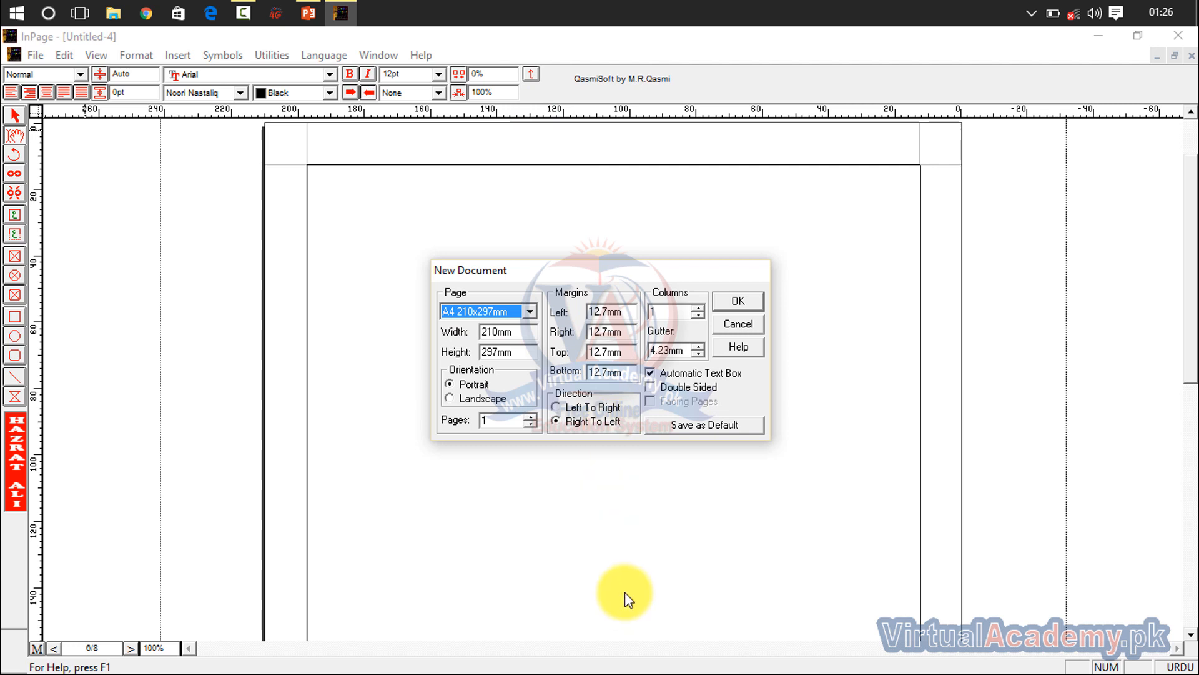
{"action": "double_click", "coordinate": [601, 312]}
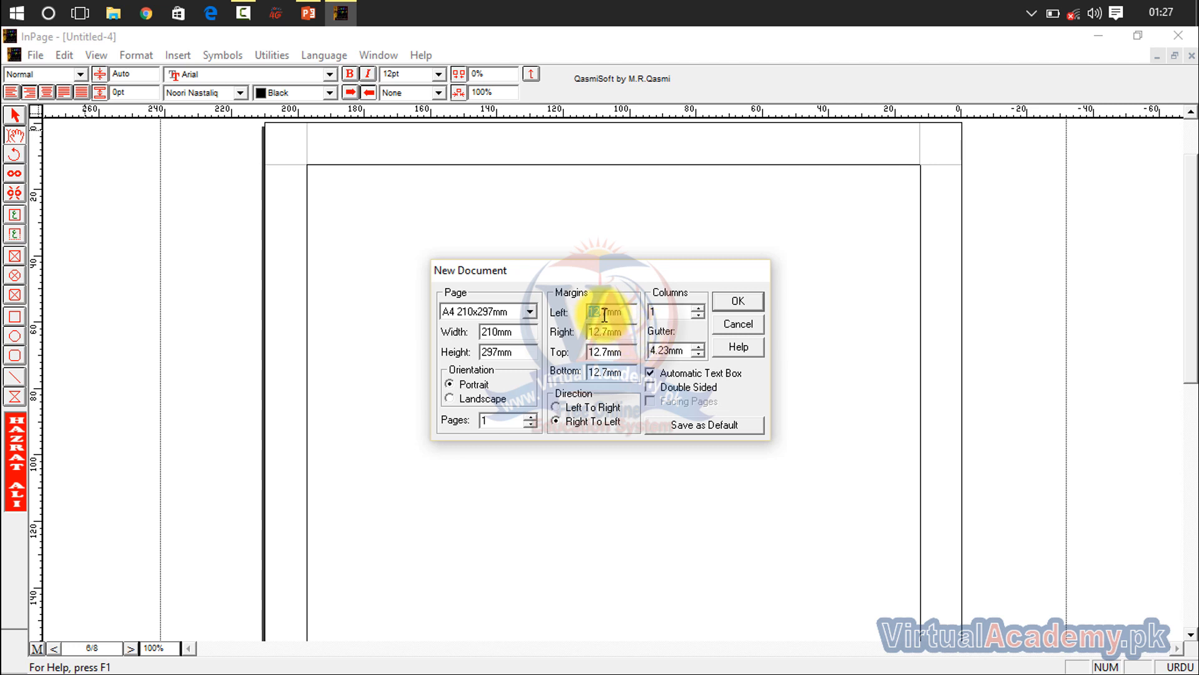
{"action": "left_click", "coordinate": [730, 302]}
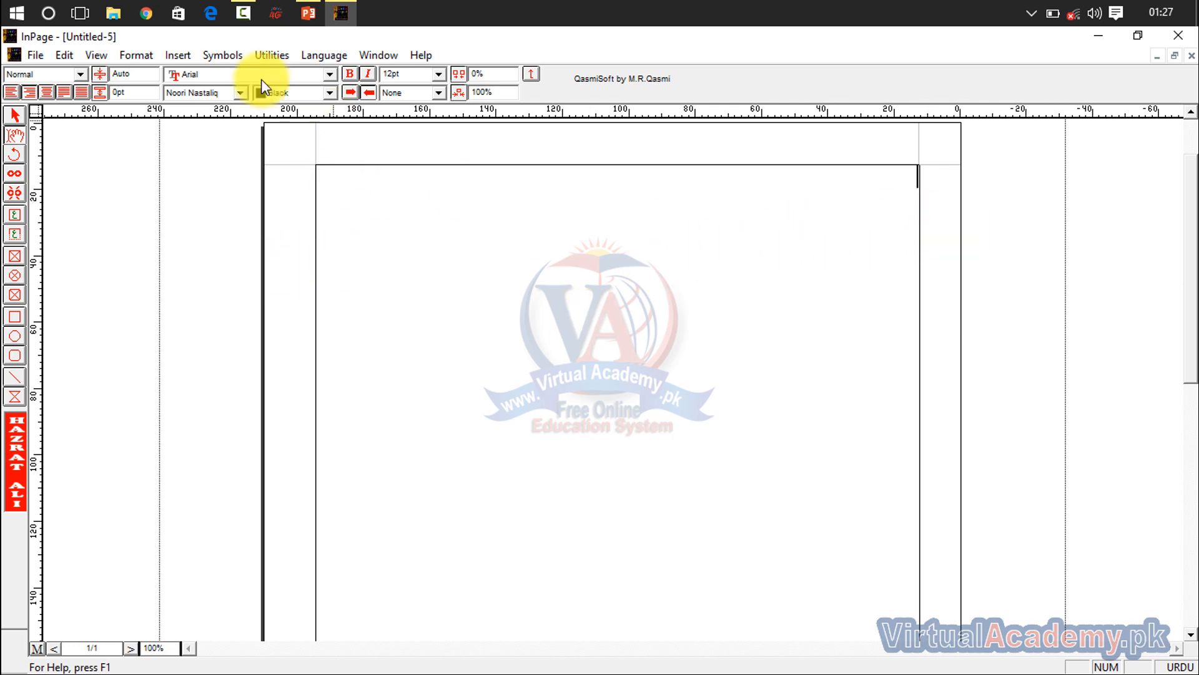
Step: Create a new A4 portrait document with the left margin set to 25.7 mm
{"action": "left_click", "coordinate": [35, 56]}
{"action": "left_click", "coordinate": [48, 72]}
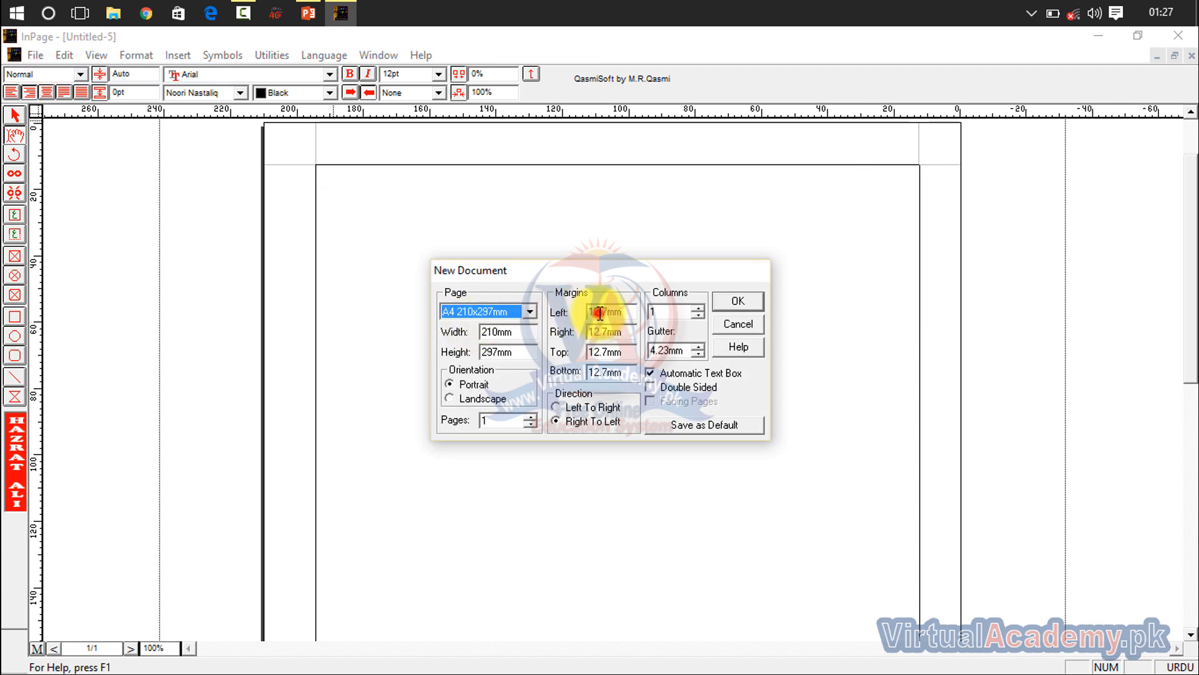
{"action": "left_click_drag", "start_coordinate": [599, 313], "coordinate": [578, 314]}
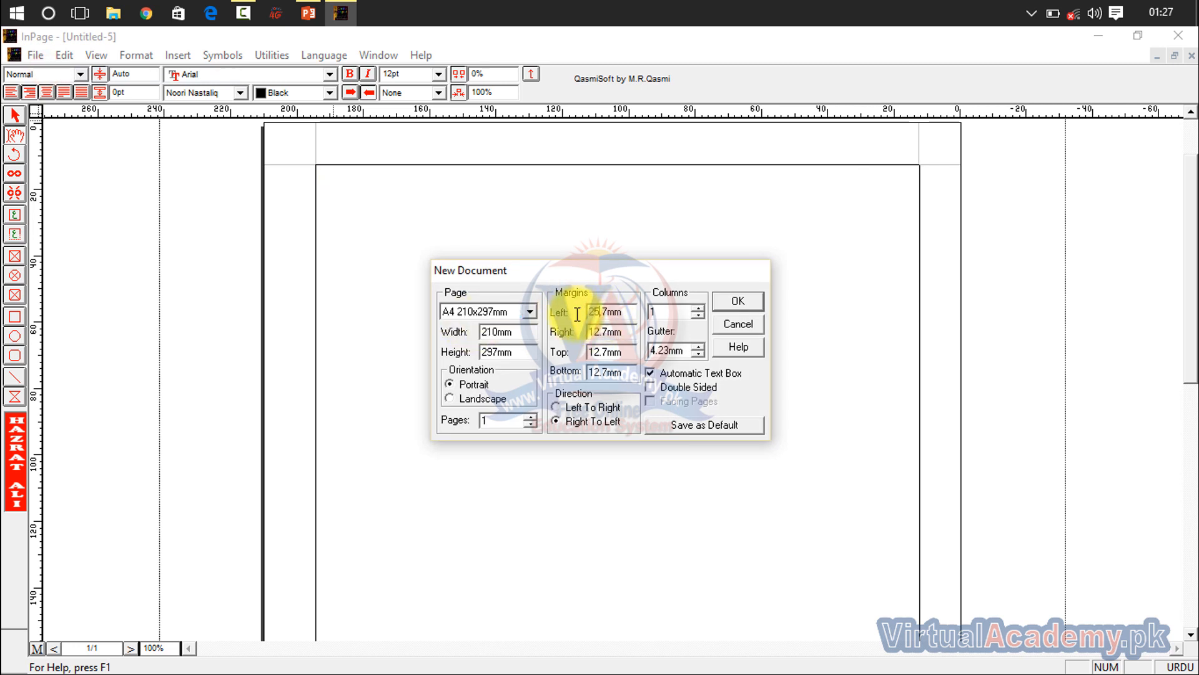
{"action": "type", "text": "25"}
{"action": "left_click", "coordinate": [752, 302]}
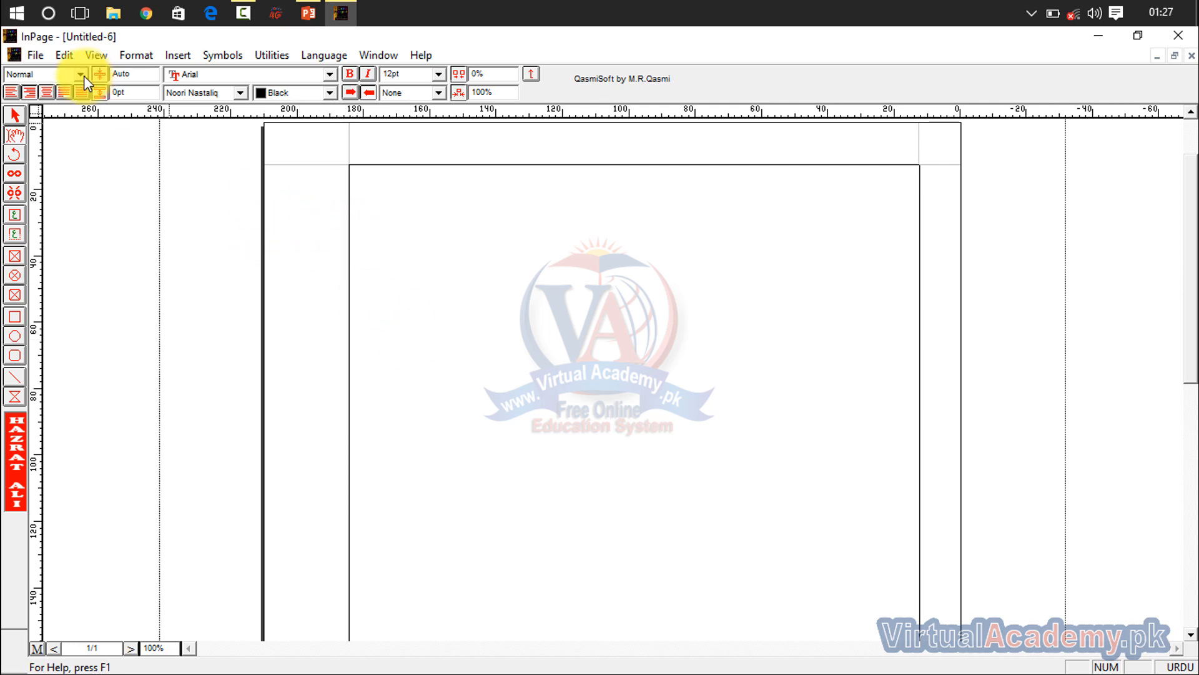
Step: Create a new A4 portrait document with right-to-left direction and enter a short line of sample Urdu text
{"action": "left_click", "coordinate": [33, 55]}
{"action": "left_click", "coordinate": [53, 74]}
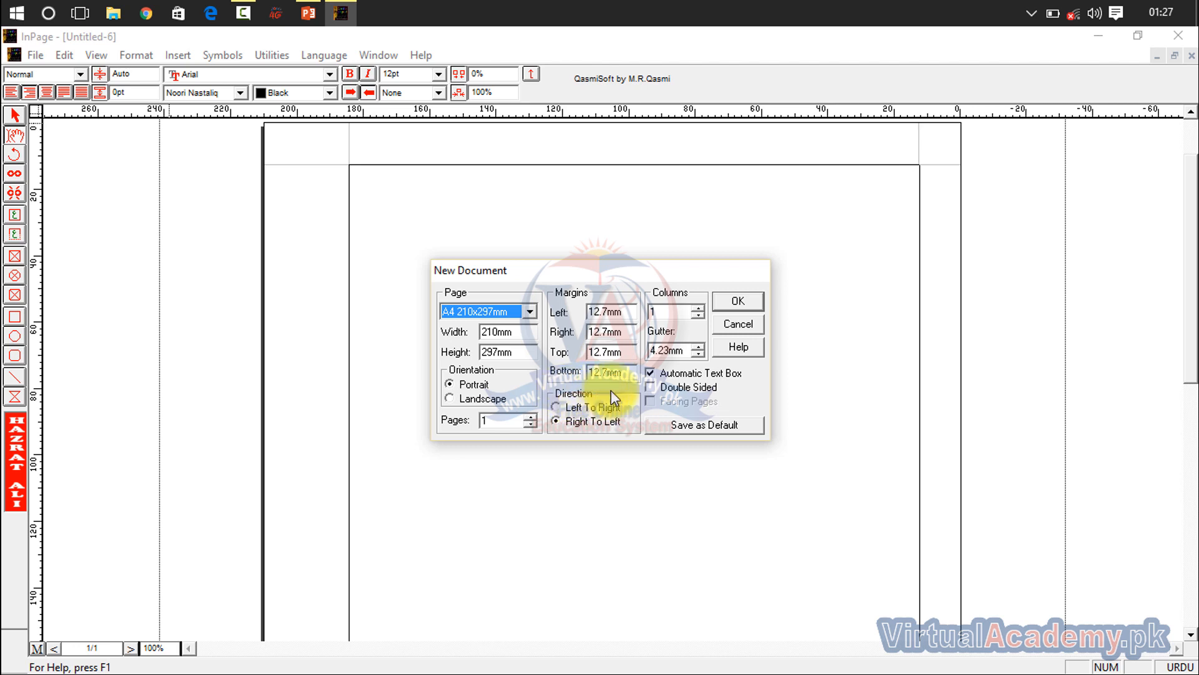
{"action": "left_click", "coordinate": [755, 302]}
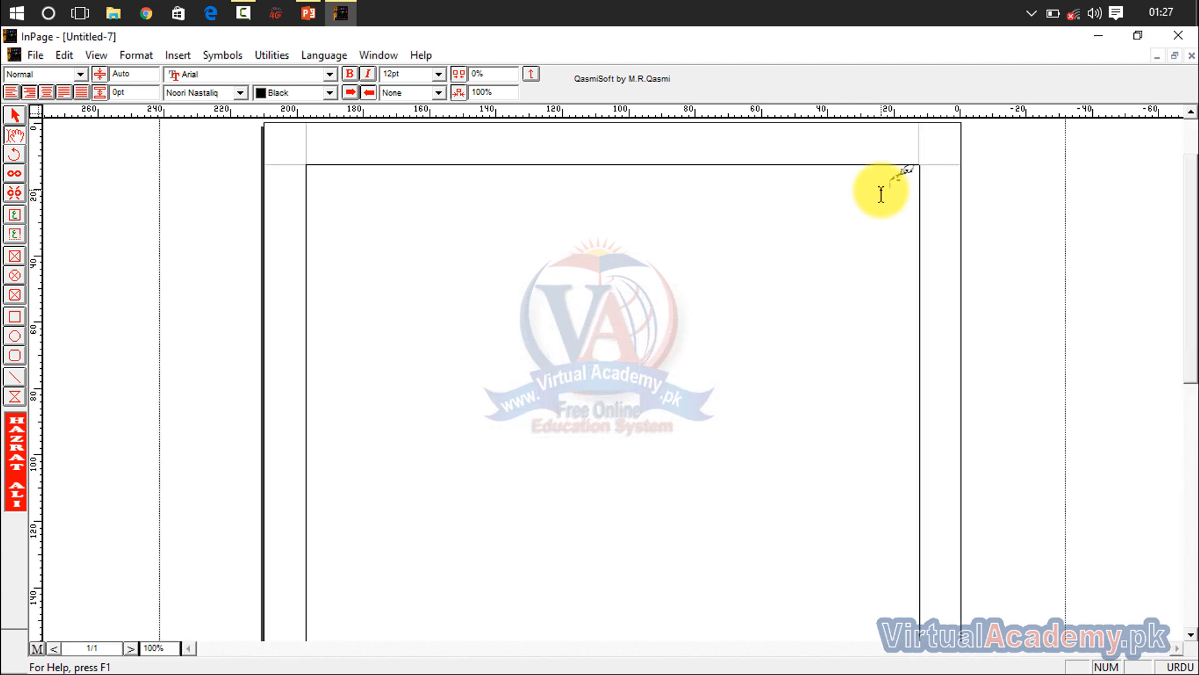
{"action": "type", "text": "کمپیوٹر"}
{"action": "type", "text": "بکم"}
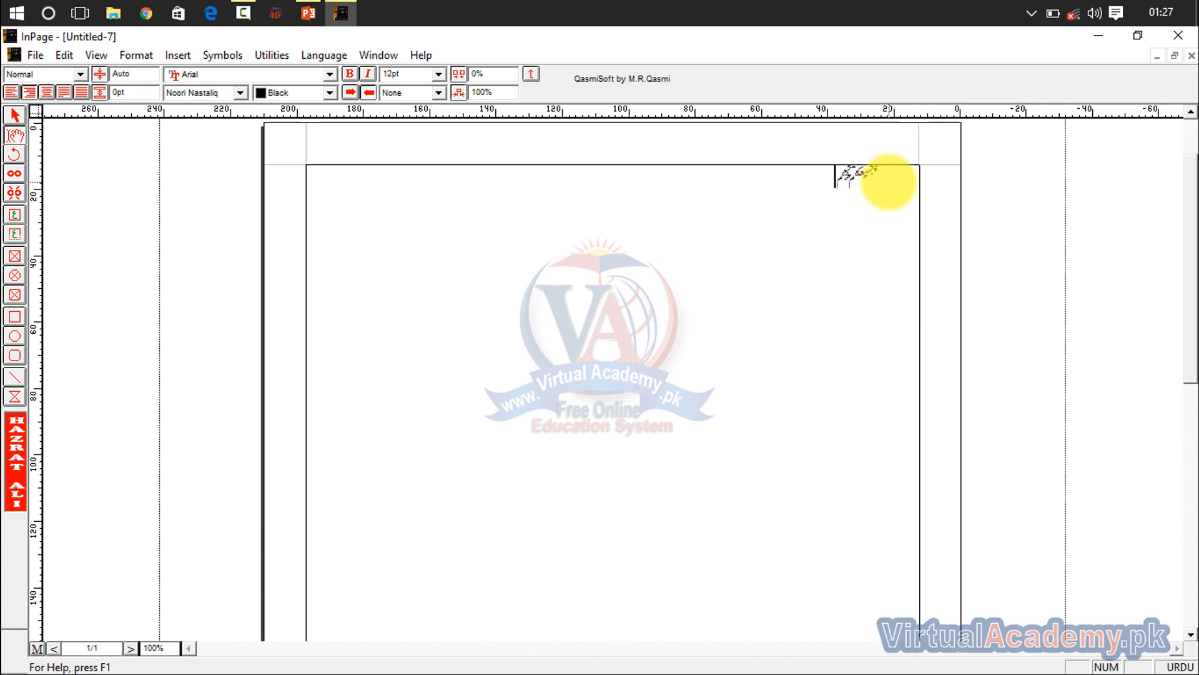
{"action": "left_click", "coordinate": [888, 182]}
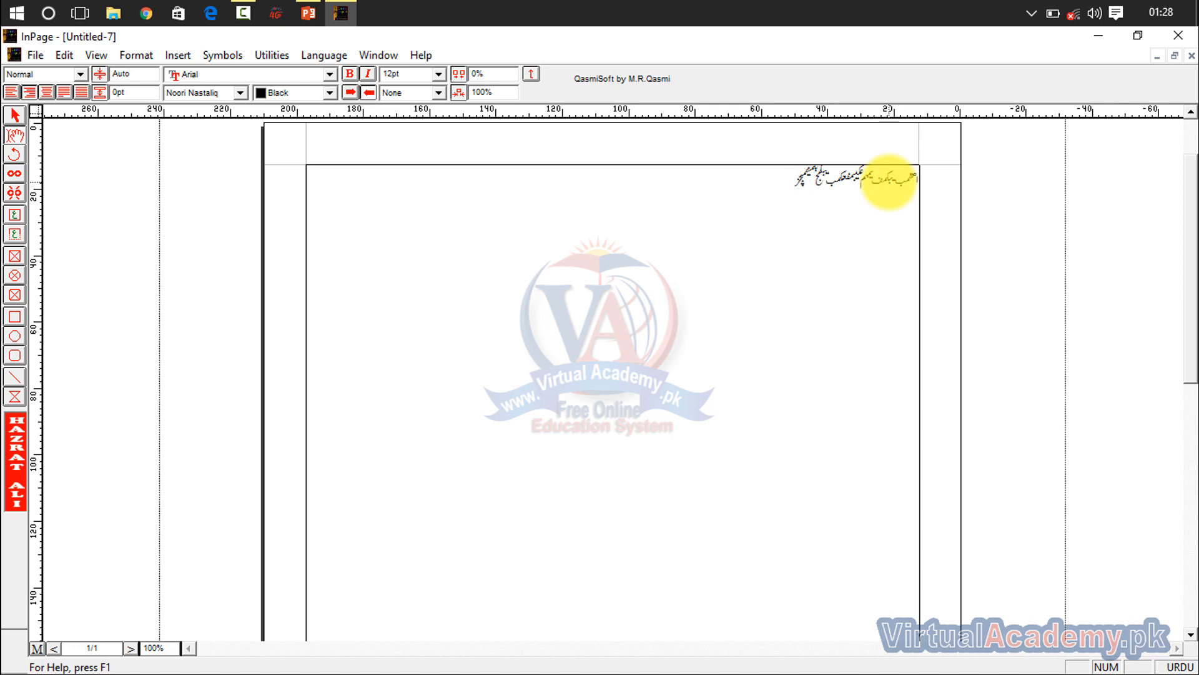
Step: Try to create another new document while the seven existing ones are still open
{"action": "left_click", "coordinate": [43, 53]}
{"action": "left_click", "coordinate": [48, 70]}
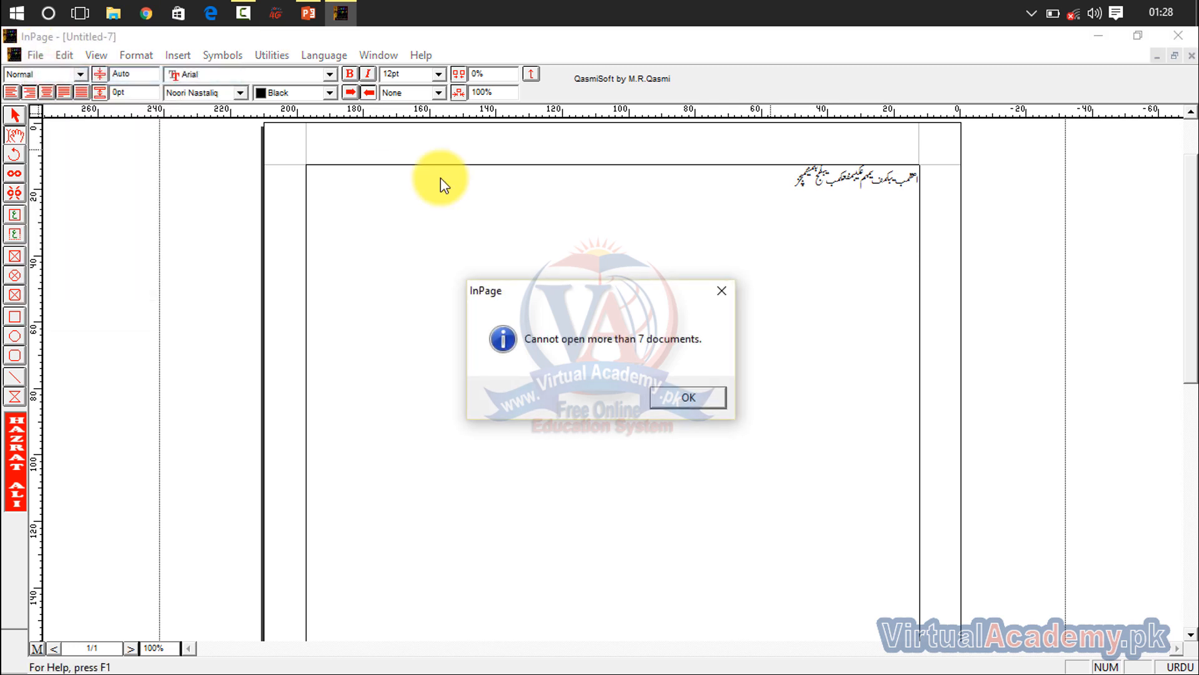
{"action": "left_click", "coordinate": [687, 394]}
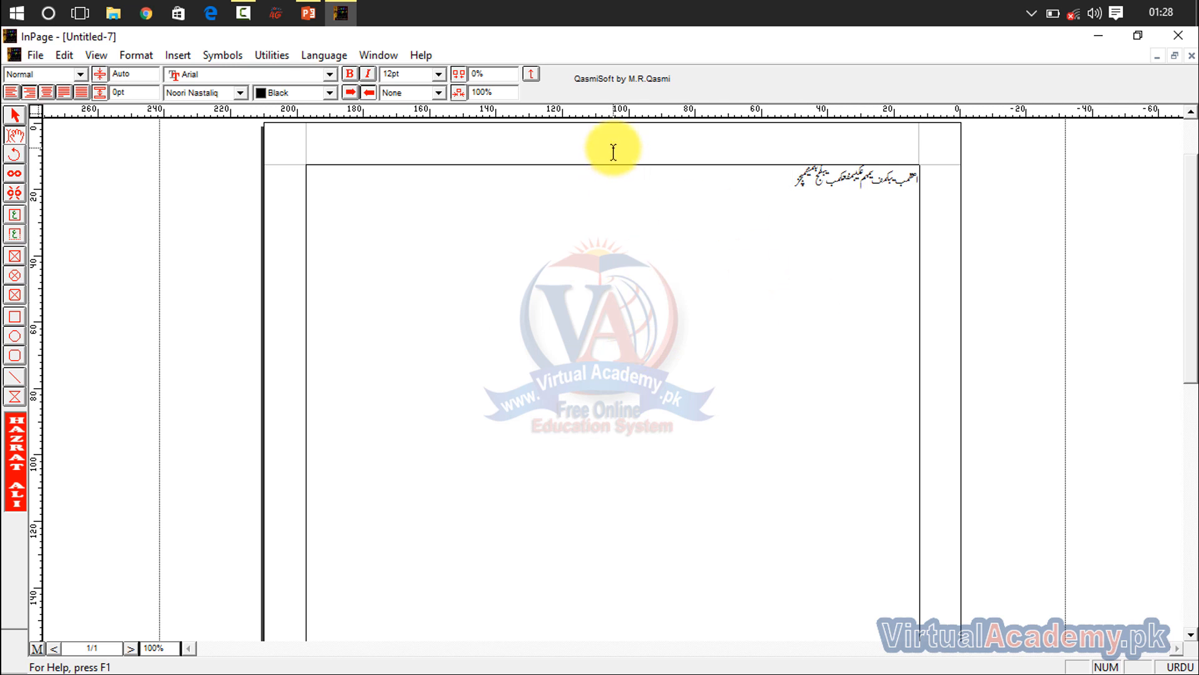
{"action": "left_click", "coordinate": [32, 55]}
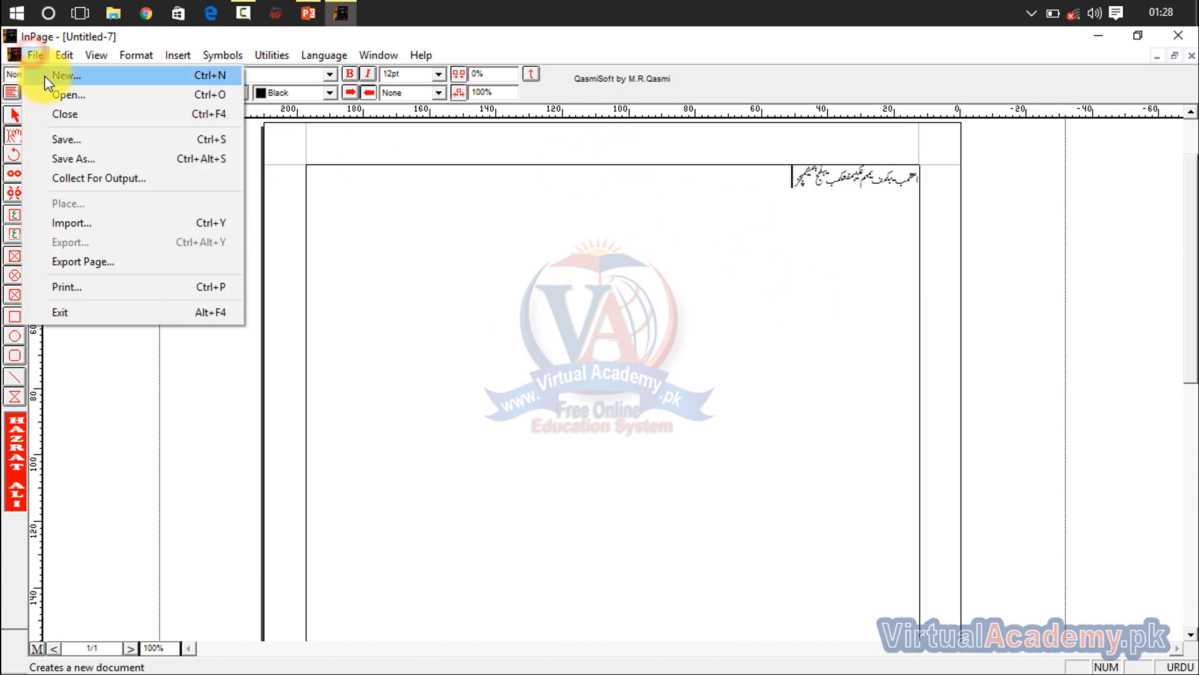
{"action": "left_click", "coordinate": [44, 76]}
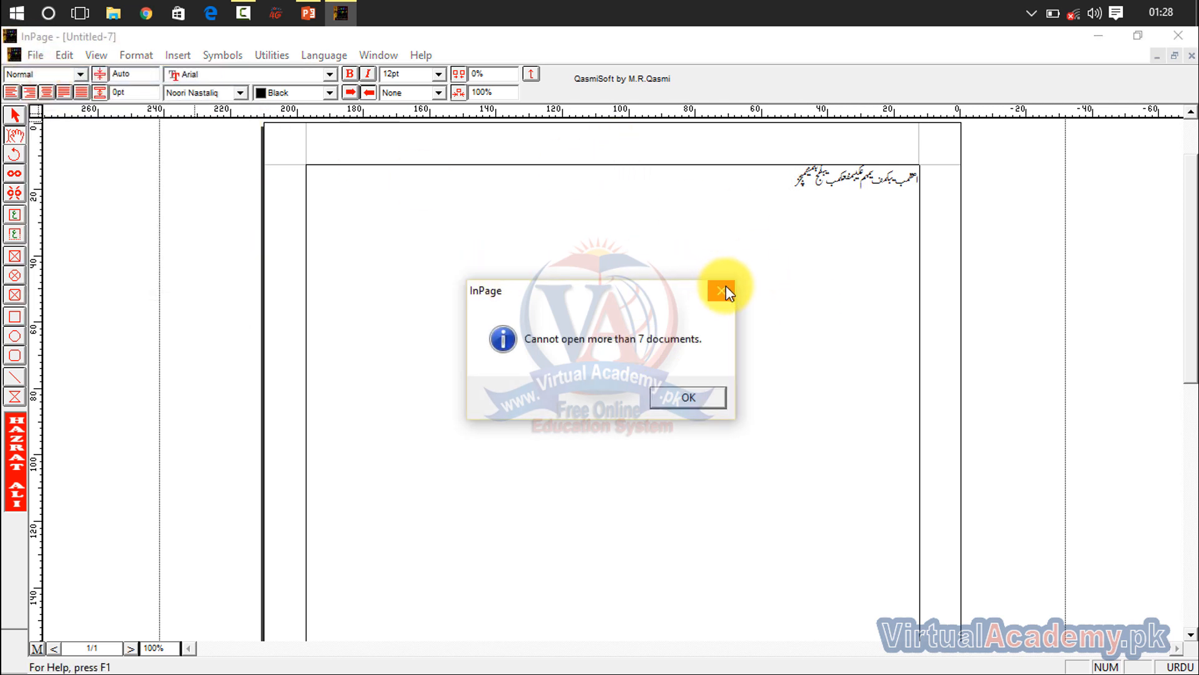
{"action": "left_click", "coordinate": [723, 291]}
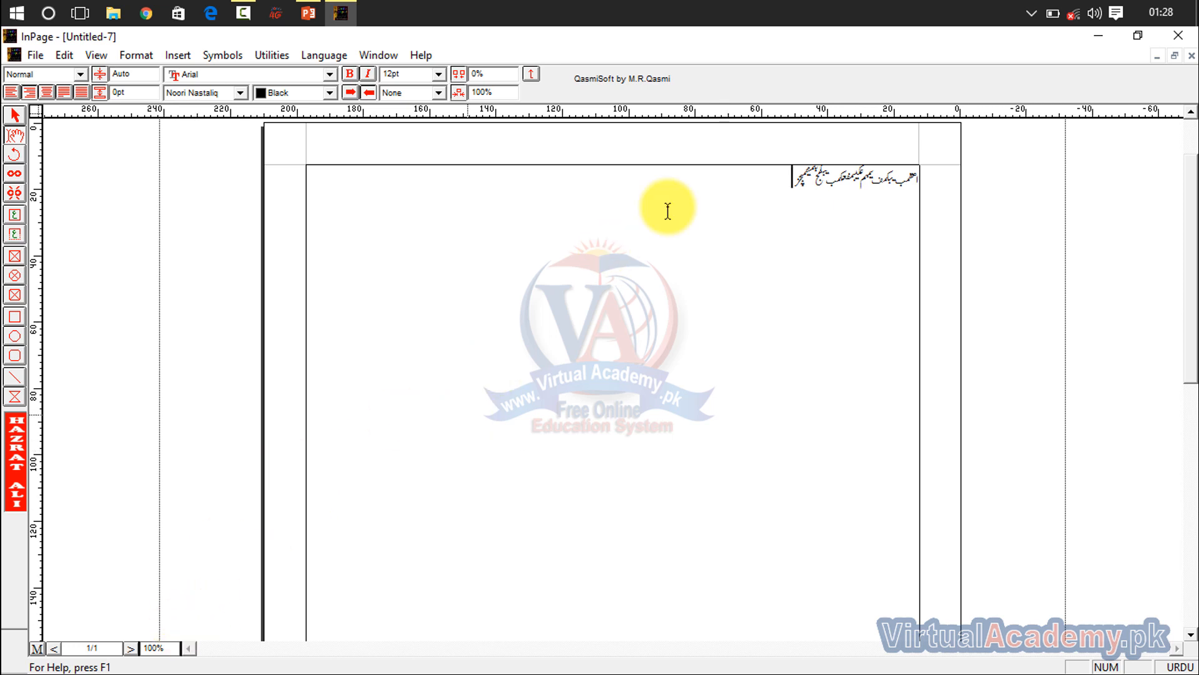
Step: Delete the last few characters of the sample Urdu text
{"action": "left_click", "coordinate": [35, 63]}
{"action": "left_click", "coordinate": [429, 328]}
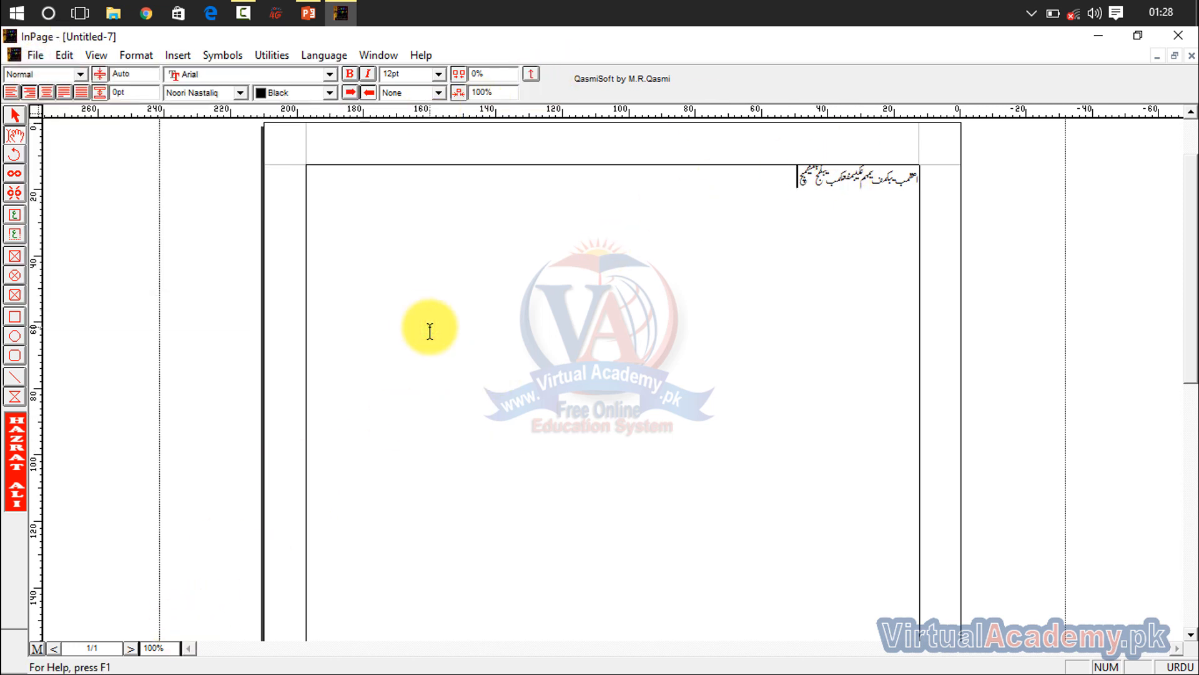
{"action": "key", "text": "BackSpace"}
{"action": "key", "text": "BackSpace"}
{"action": "key", "text": "BackSpace"}
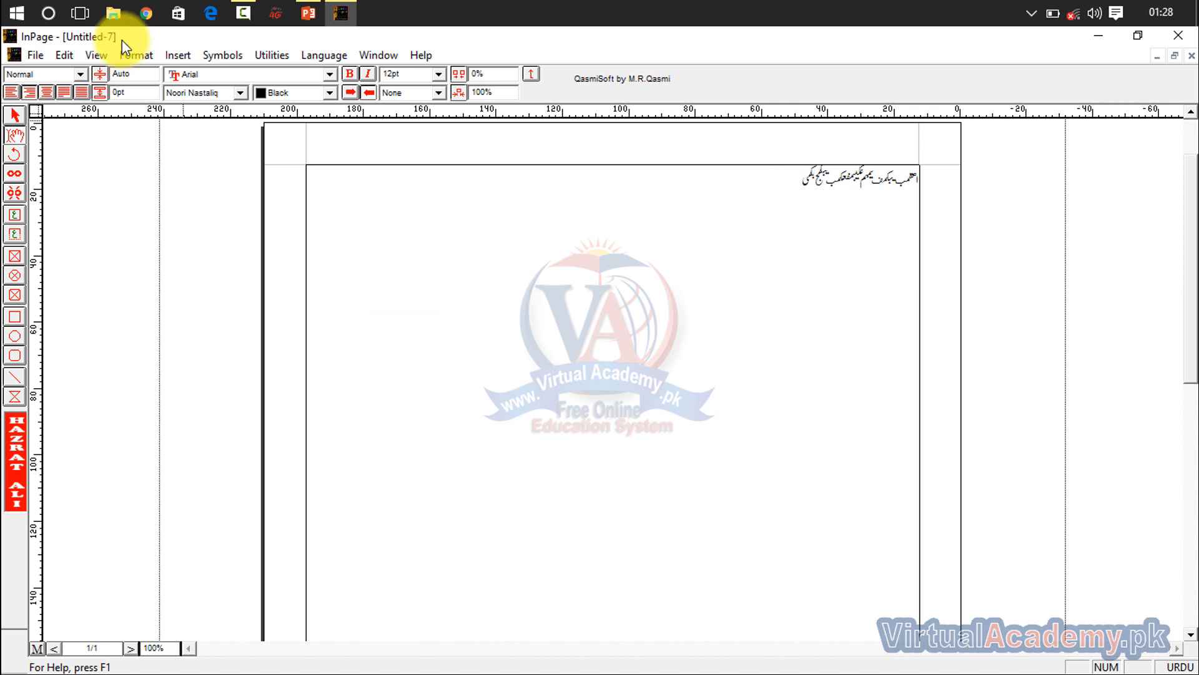
Step: Try once more to create a new document
{"action": "left_click", "coordinate": [35, 55]}
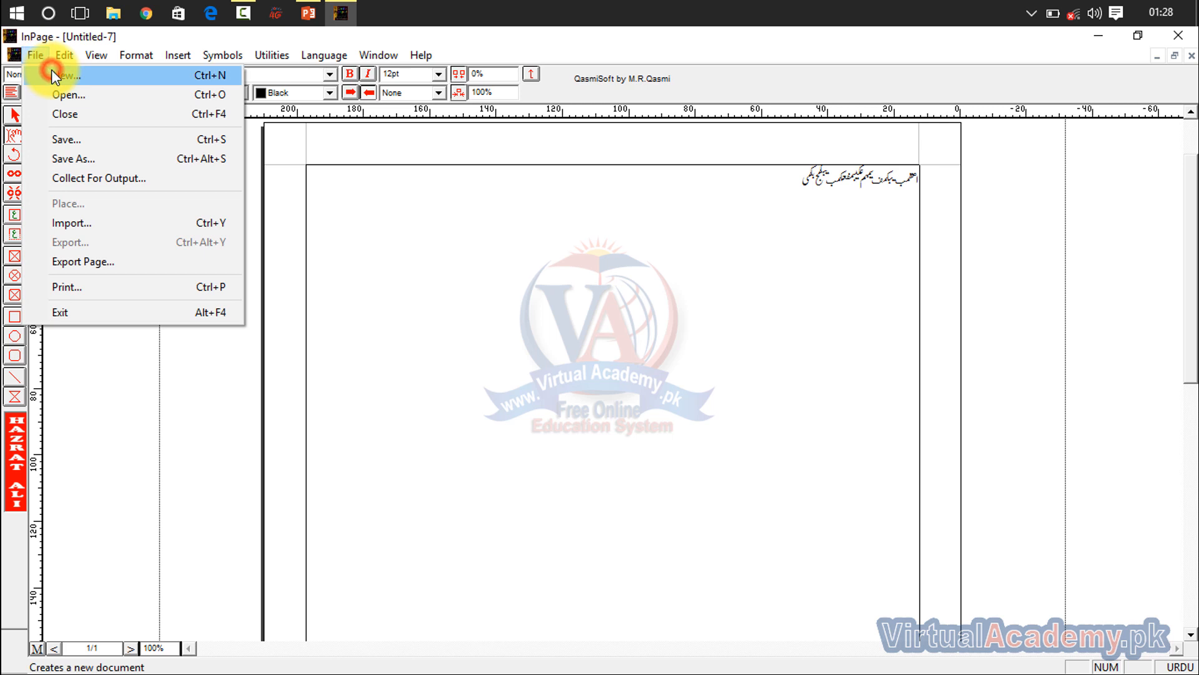
{"action": "left_click", "coordinate": [51, 70]}
{"action": "left_click", "coordinate": [725, 294]}
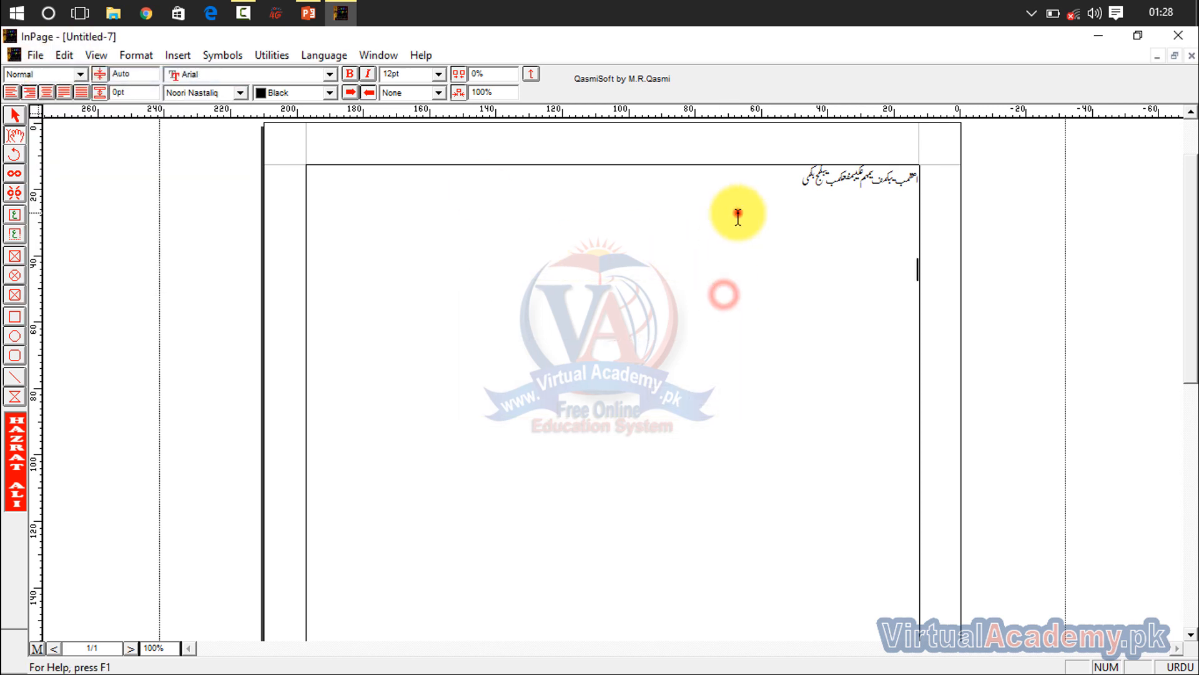
Step: Clear all the remaining text from the page and try again to create a new document
{"action": "key", "text": "ctrl+a"}
{"action": "key", "text": "Delete"}
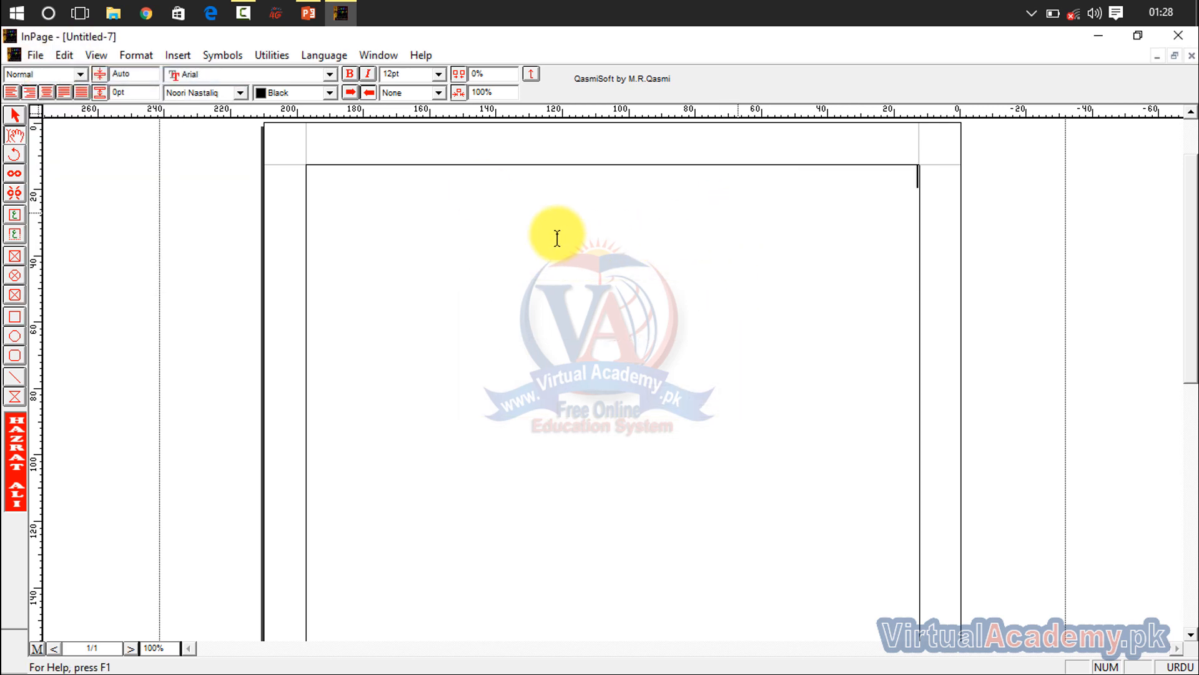
{"action": "left_click", "coordinate": [34, 50]}
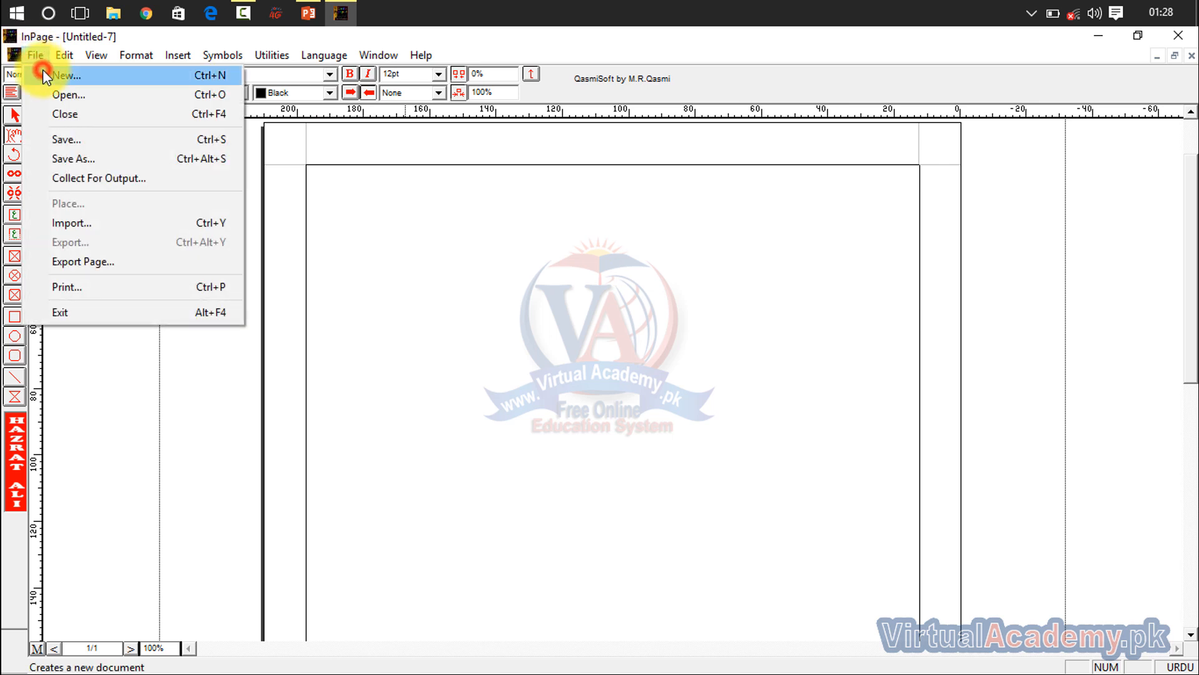
{"action": "left_click", "coordinate": [42, 70]}
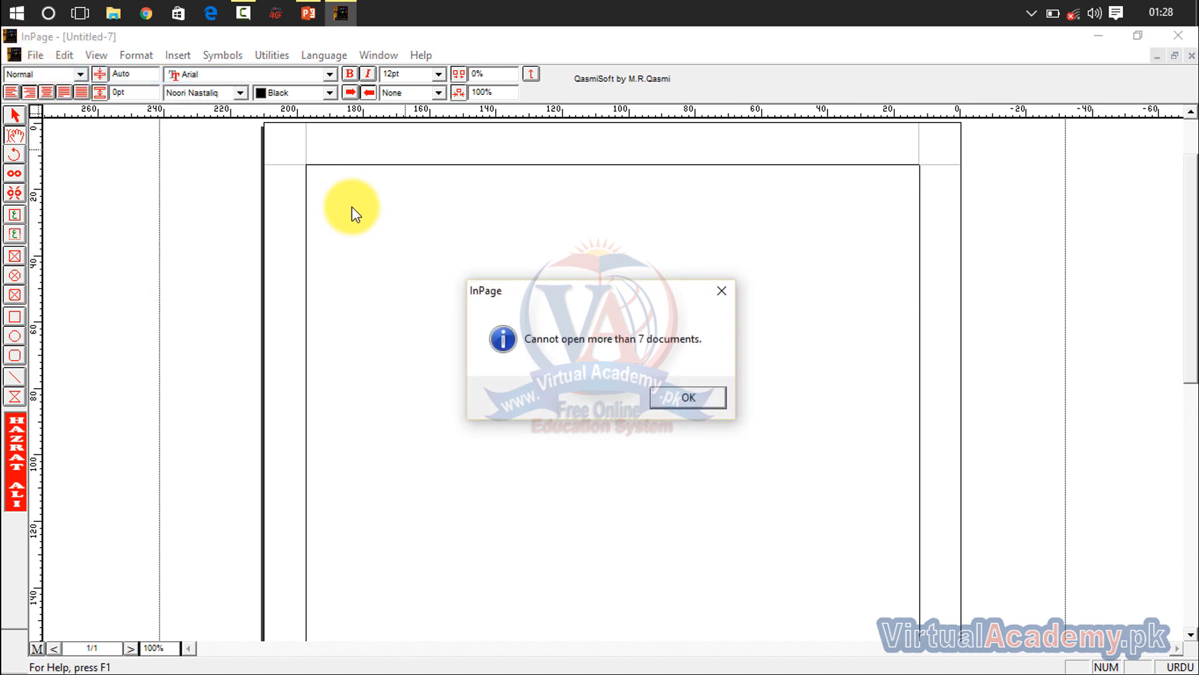
{"action": "left_click", "coordinate": [689, 403]}
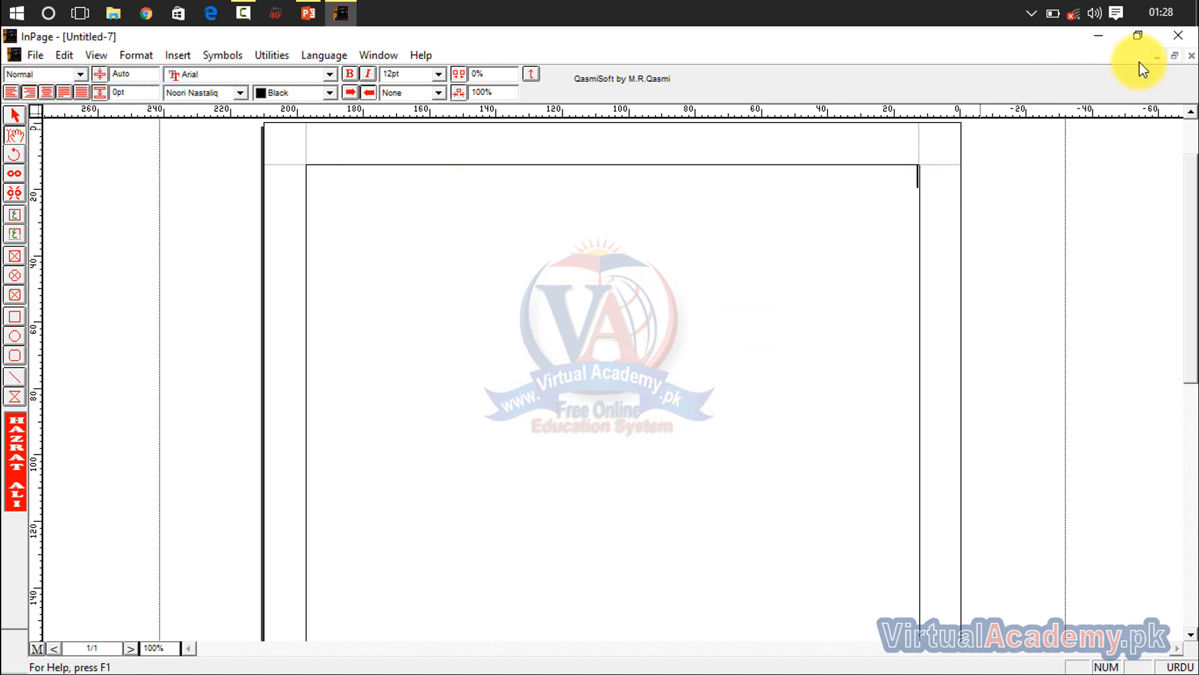
Step: Close InPage with all its open documents, discarding the unsaved changes in Untitled-7 and Untitled-1
{"action": "left_click", "coordinate": [1178, 35]}
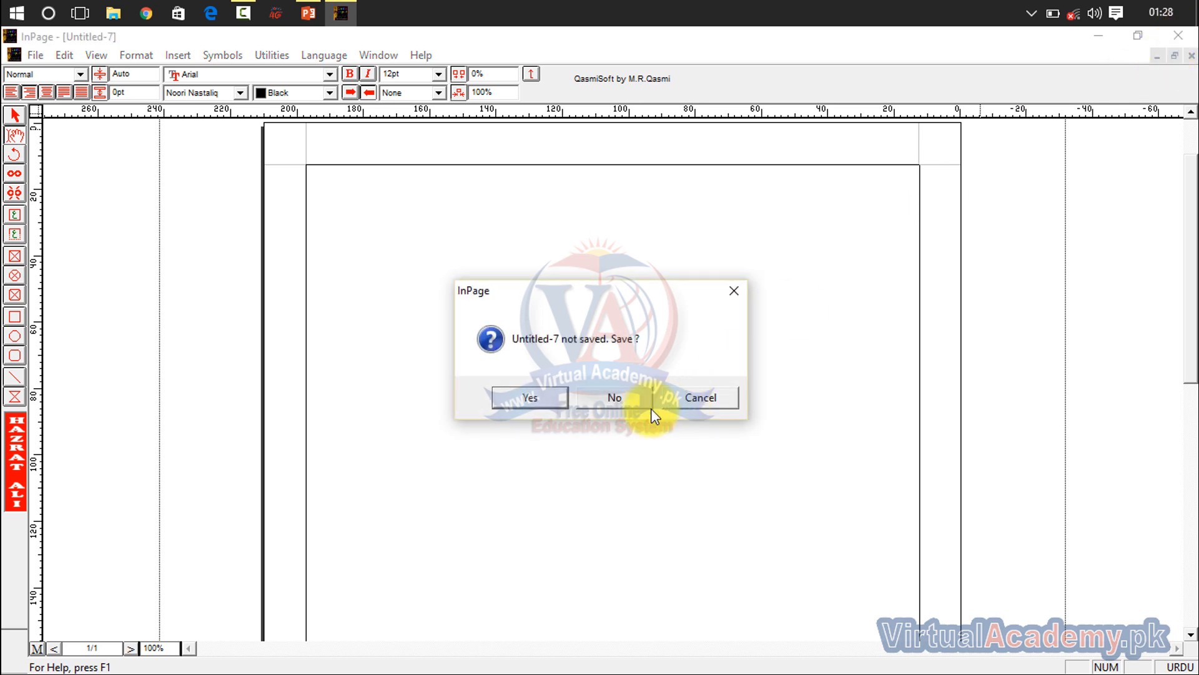
{"action": "left_click", "coordinate": [627, 400]}
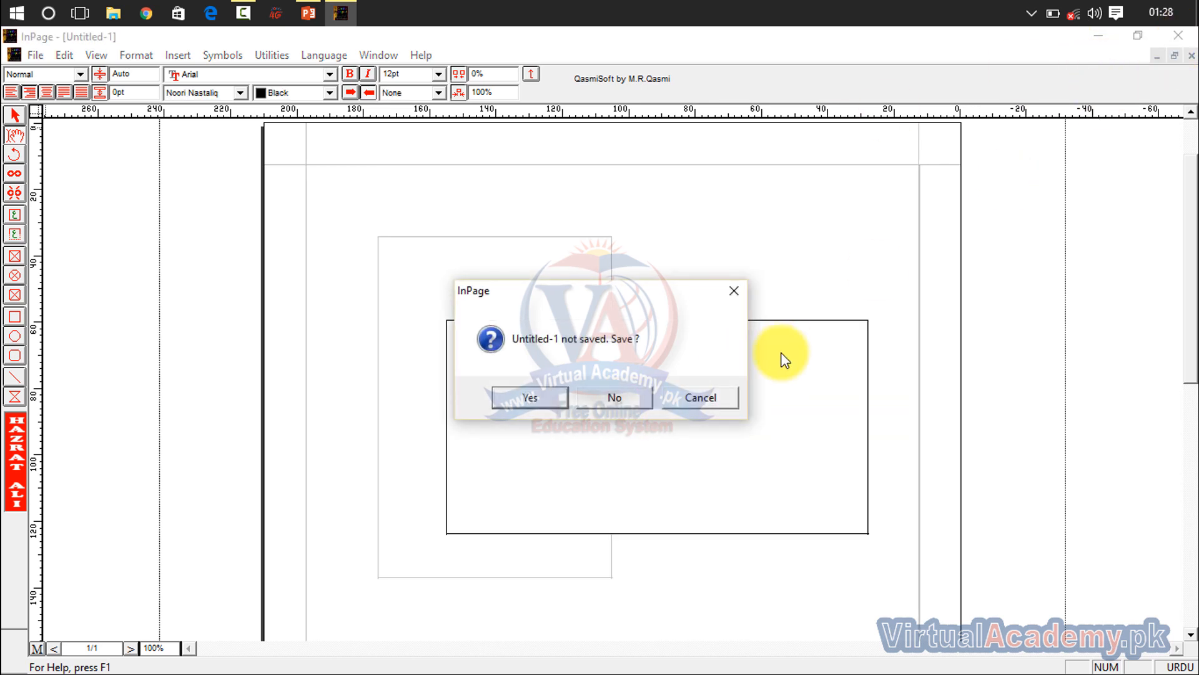
{"action": "left_click", "coordinate": [617, 403]}
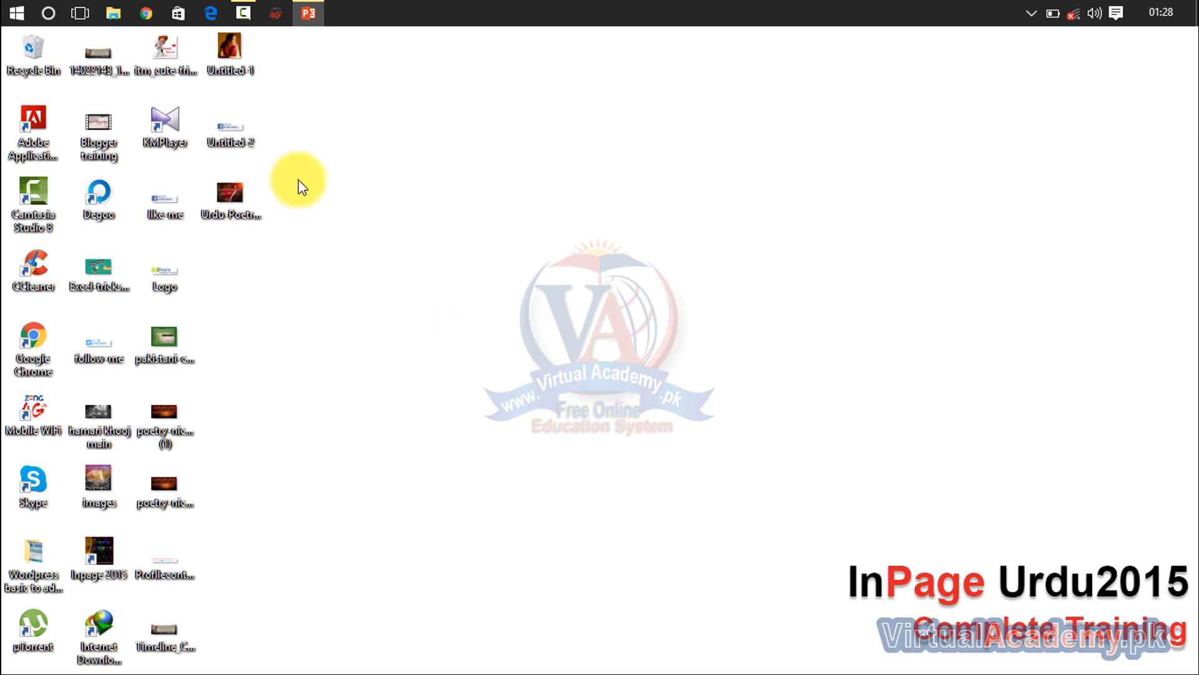
Step: Start InPage 2015 again from the desktop and dismiss the HASP driver messages
{"action": "double_click", "coordinate": [100, 554]}
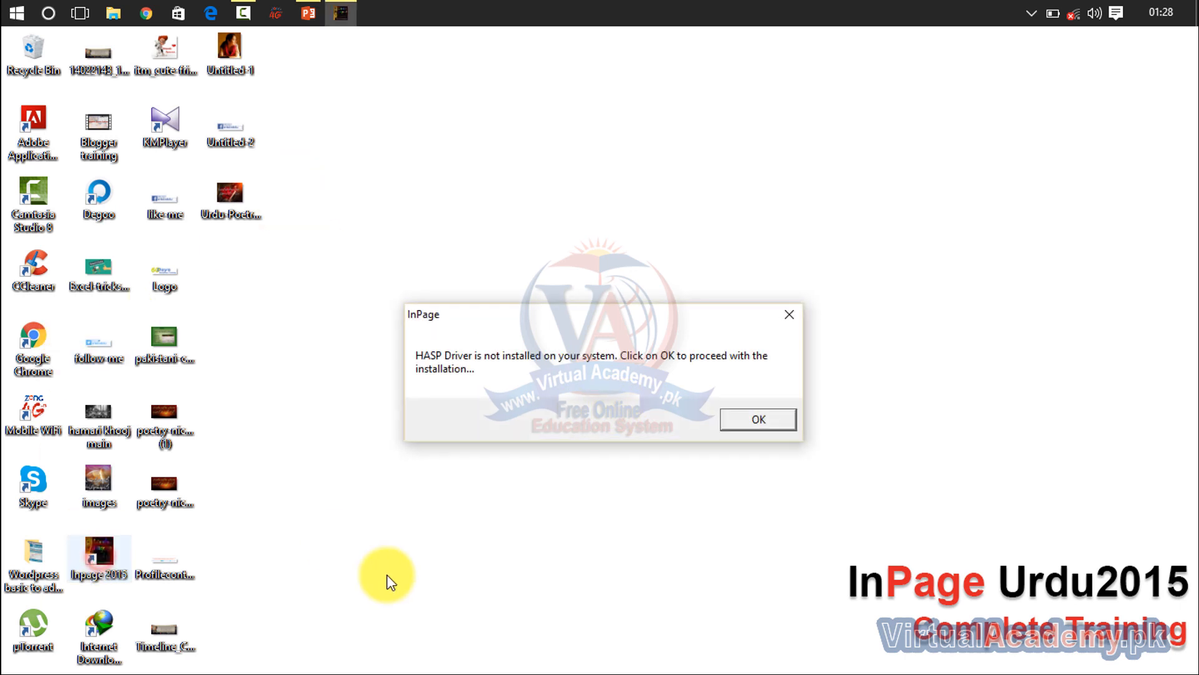
{"action": "left_click", "coordinate": [743, 417]}
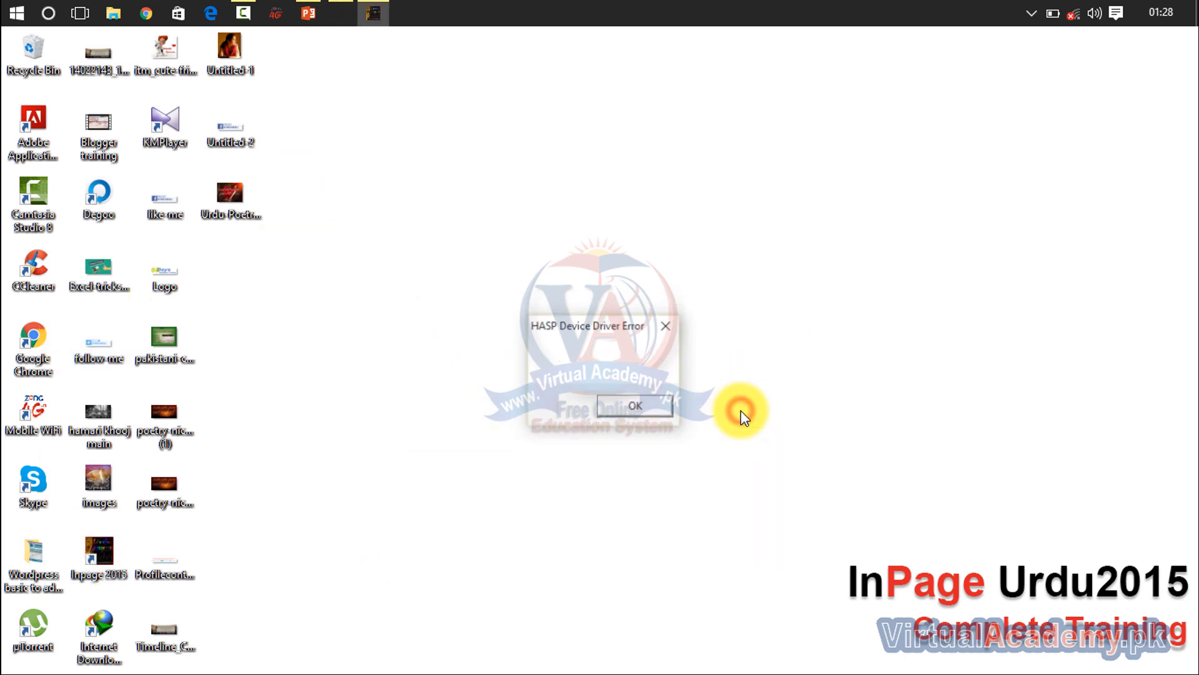
{"action": "left_click", "coordinate": [627, 412]}
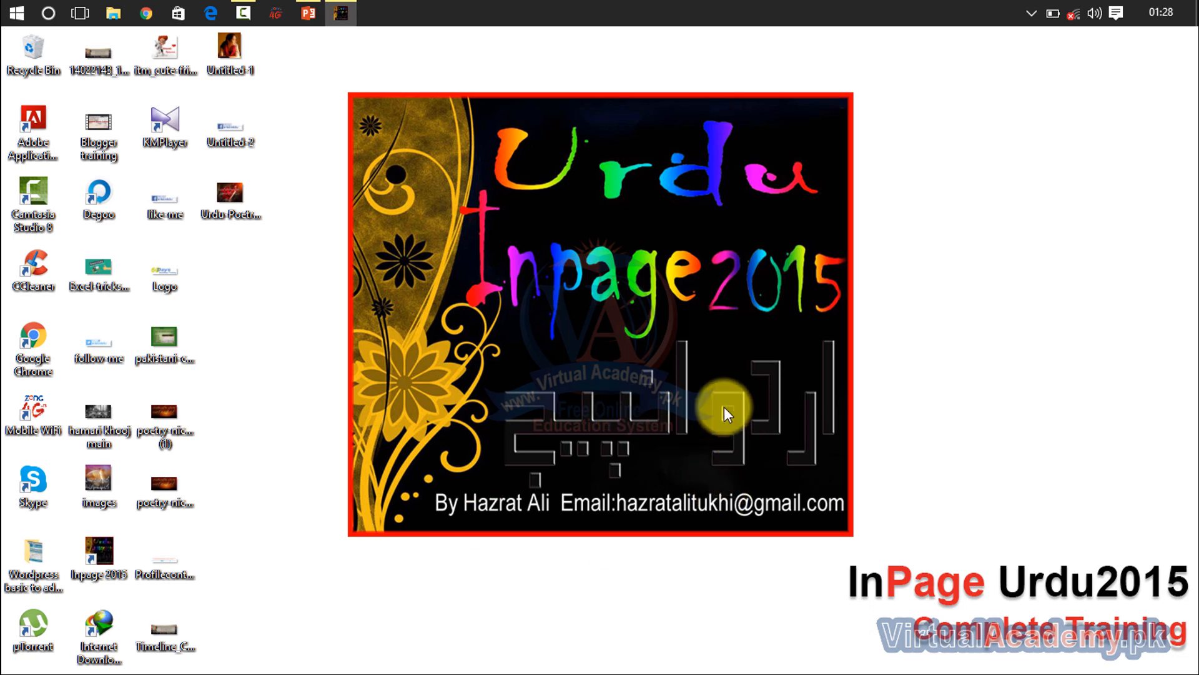
{"action": "left_click", "coordinate": [712, 403]}
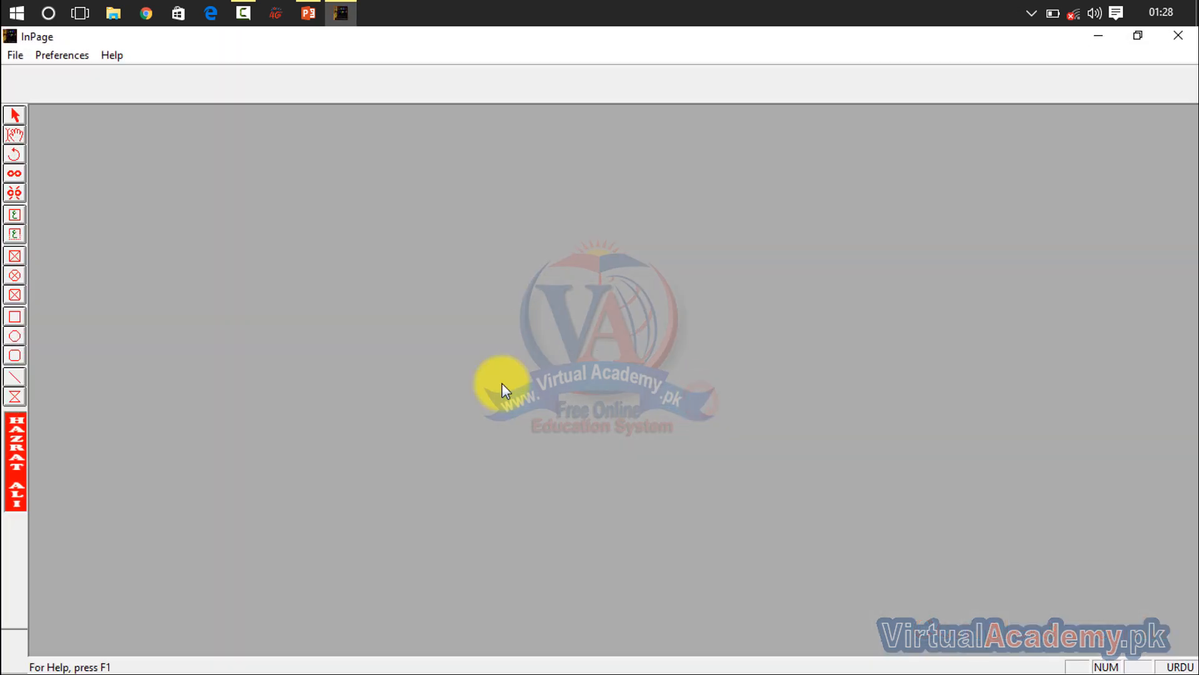
Step: Create a new A4 portrait document with left-to-right direction and enter a short piece of sample Urdu text
{"action": "left_click", "coordinate": [16, 55]}
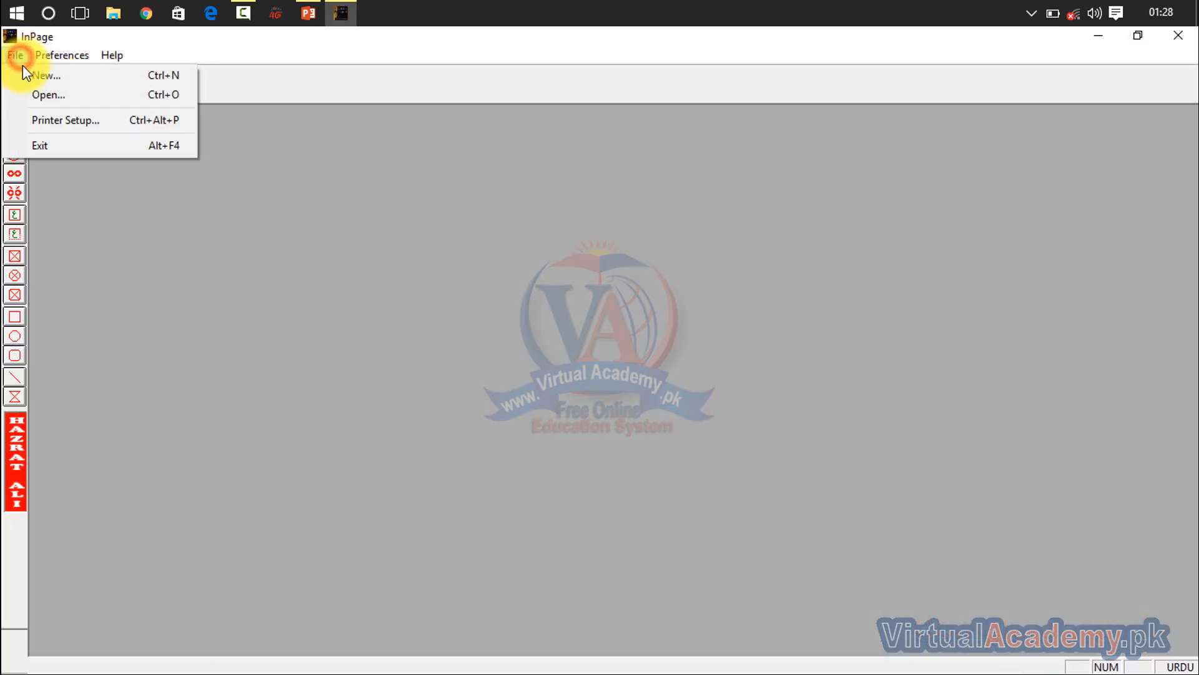
{"action": "left_click", "coordinate": [24, 71]}
{"action": "left_click", "coordinate": [384, 201]}
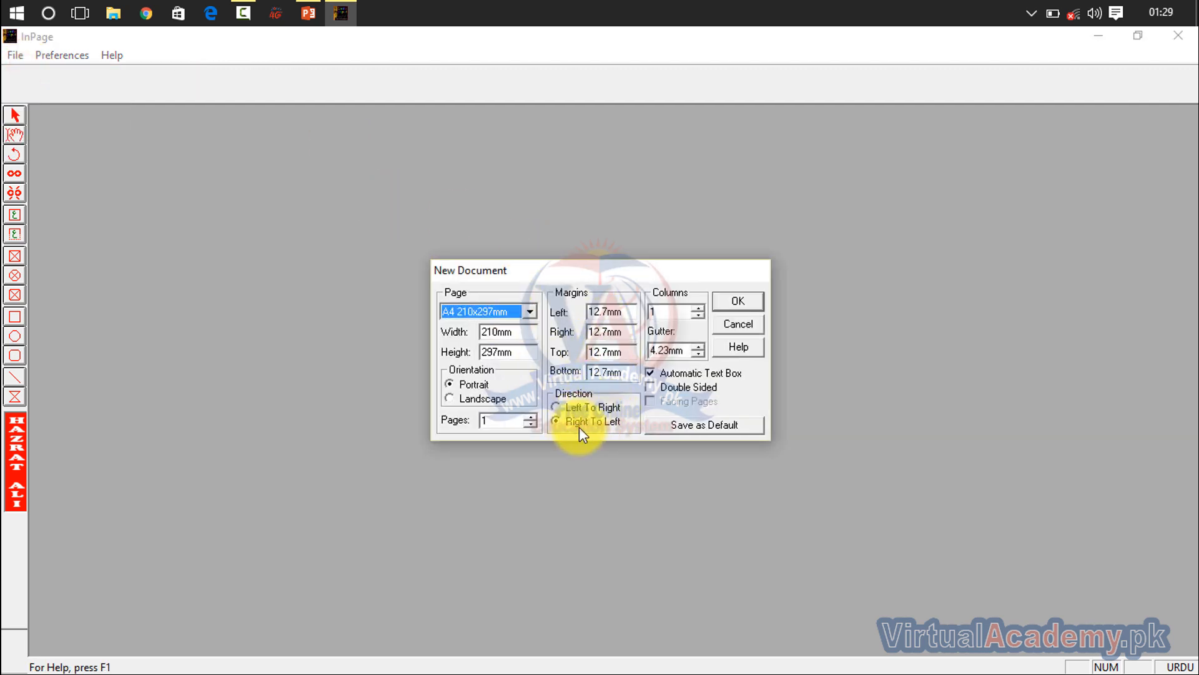
{"action": "left_click", "coordinate": [566, 413]}
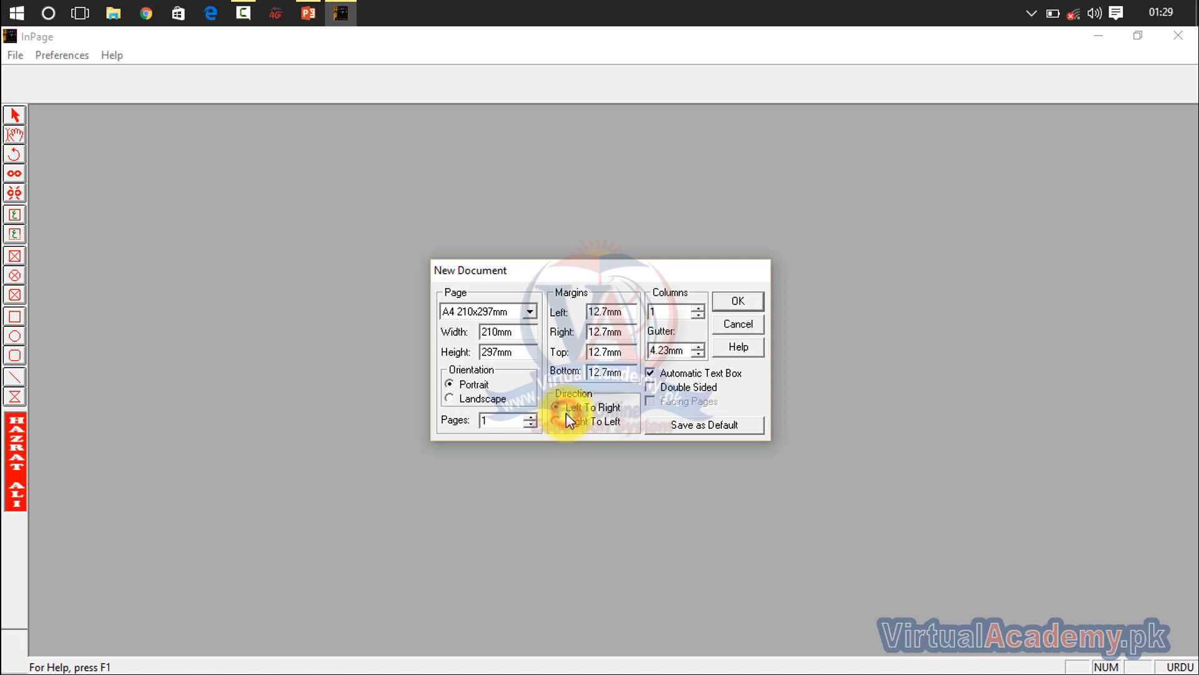
{"action": "left_click", "coordinate": [726, 307]}
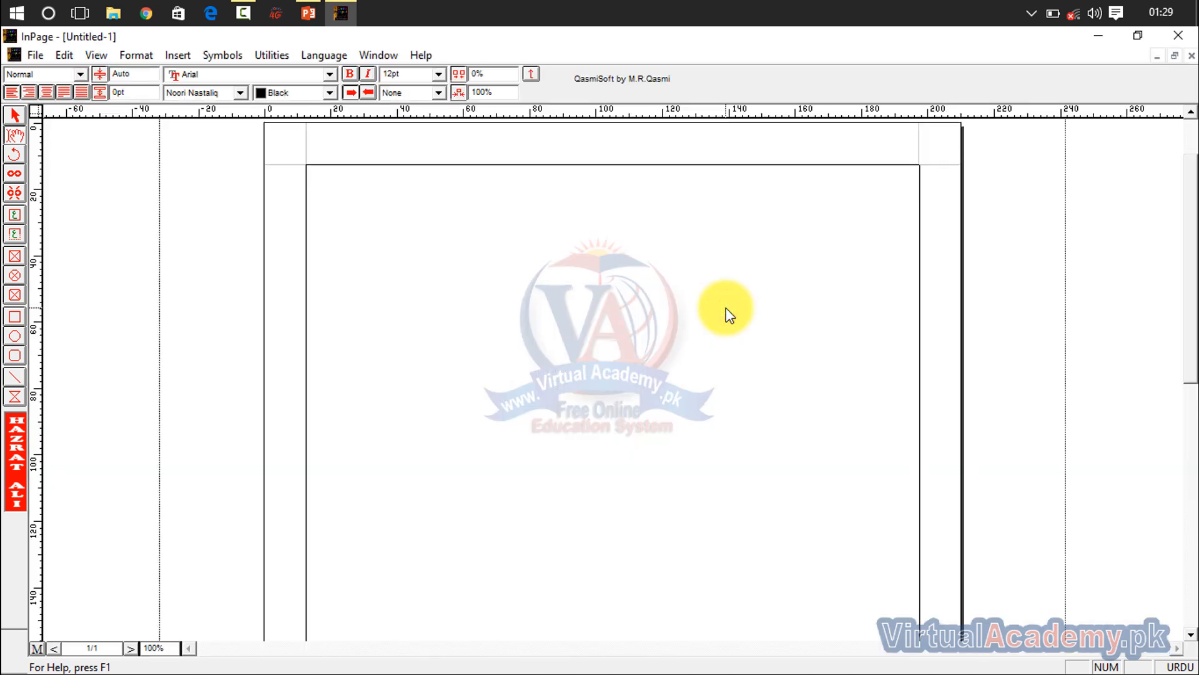
{"action": "type", "text": "سیبتنیبت"}
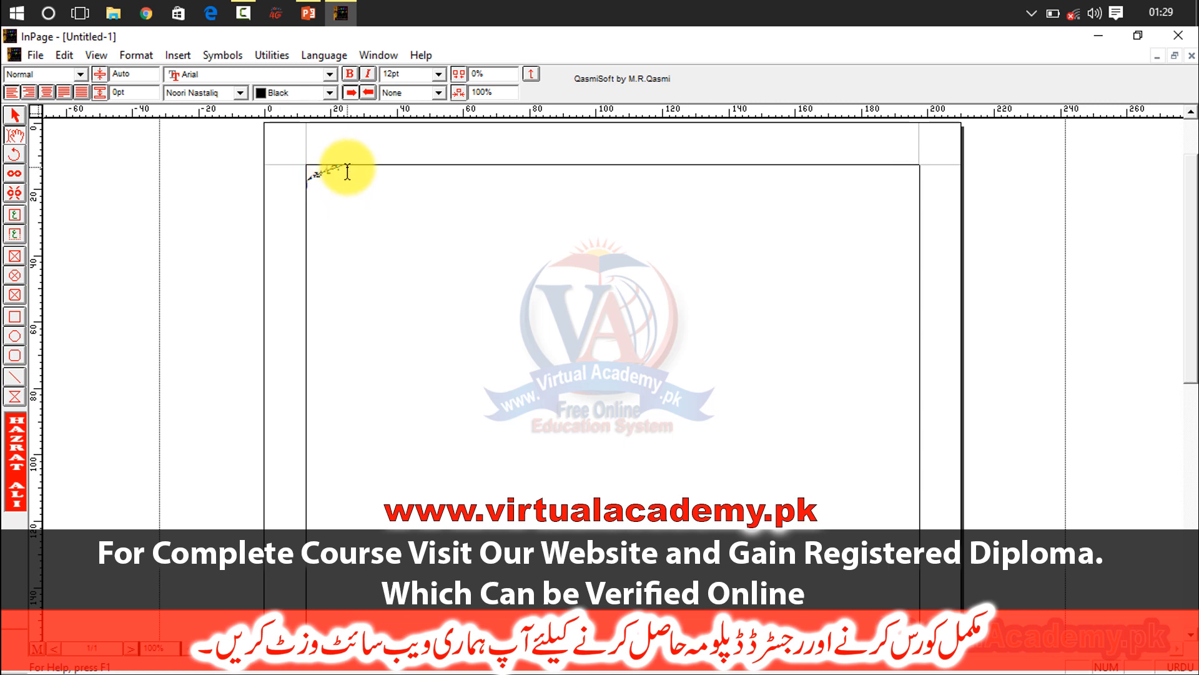
Step: Create a new A4 portrait document with three columns and right-to-left direction
{"action": "left_click", "coordinate": [29, 54]}
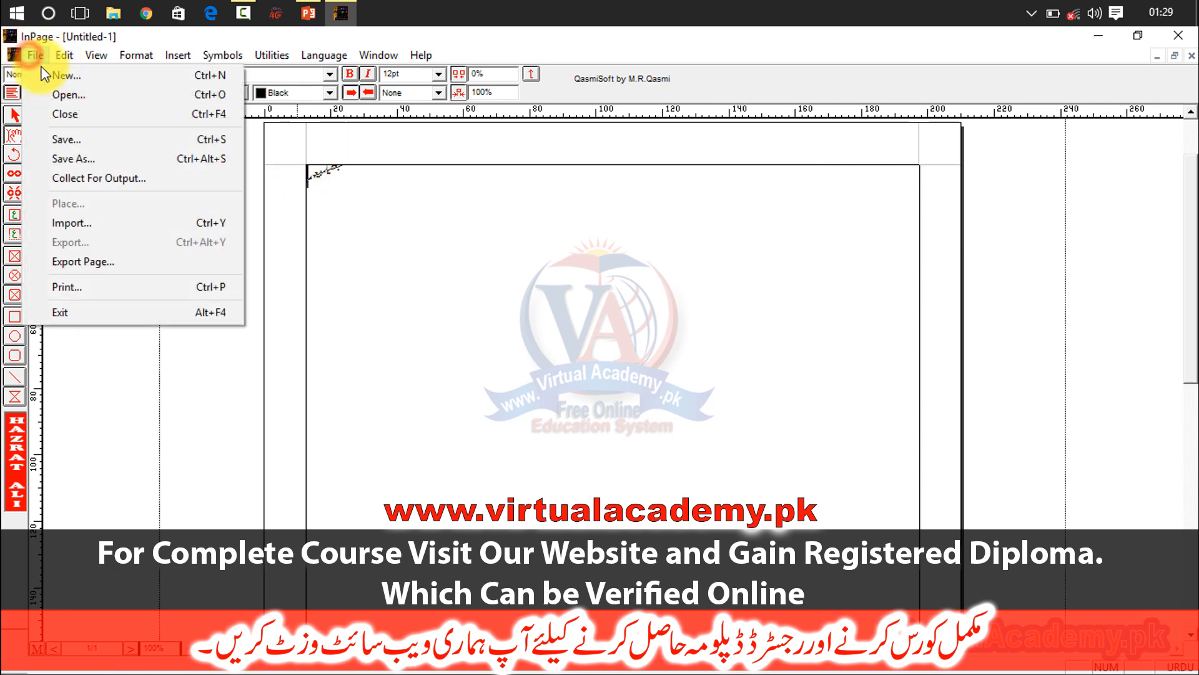
{"action": "left_click", "coordinate": [46, 77]}
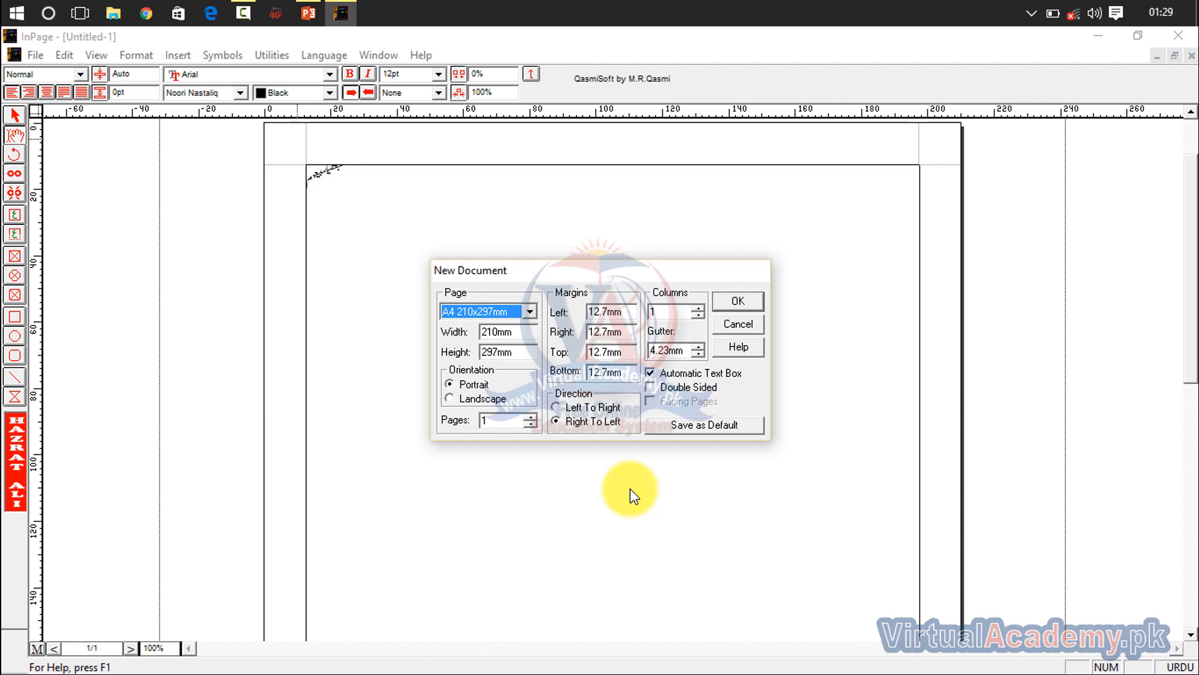
{"action": "left_click", "coordinate": [699, 310]}
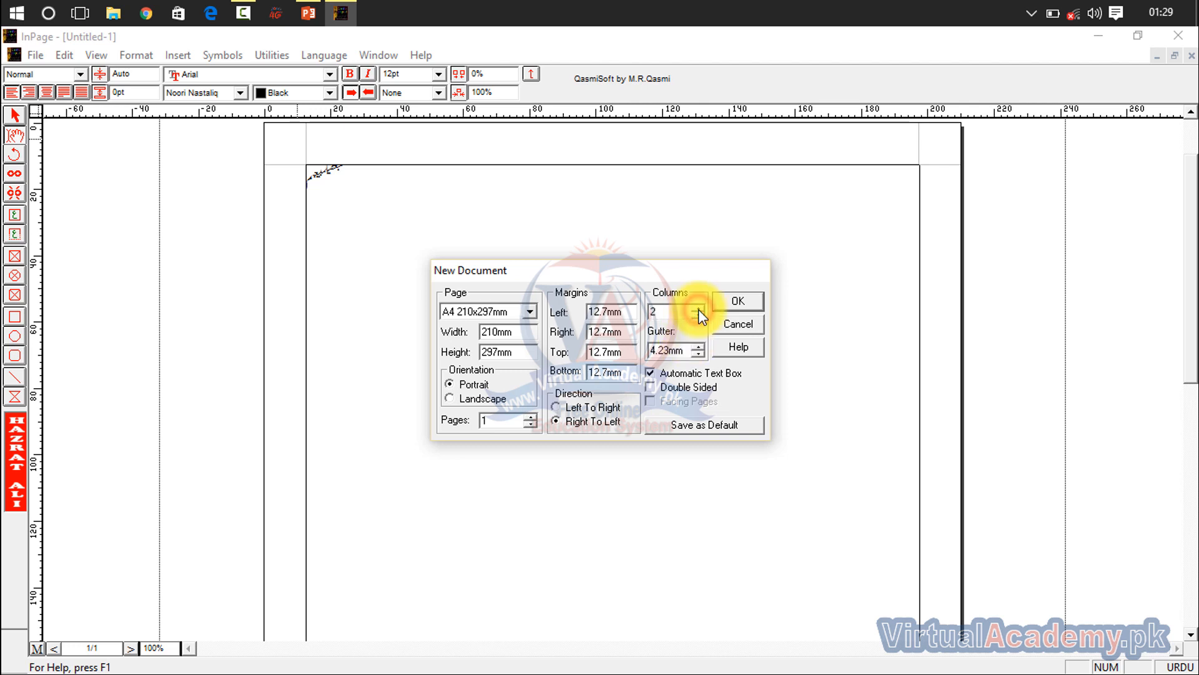
{"action": "left_click", "coordinate": [698, 309]}
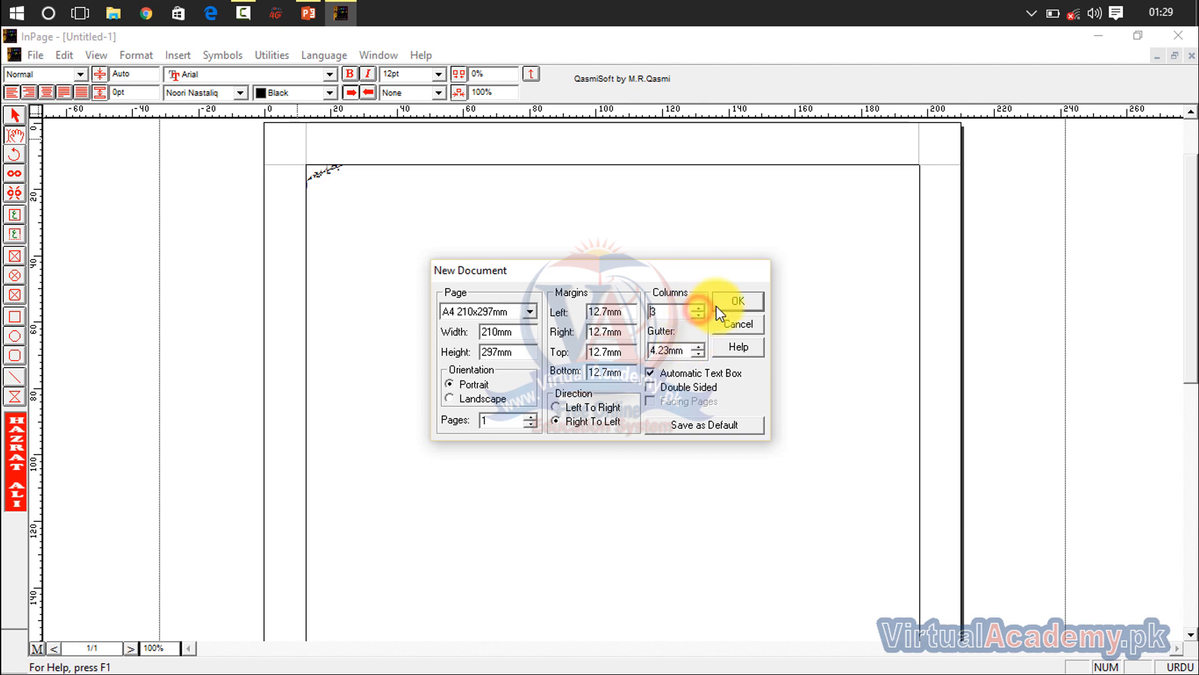
{"action": "left_click", "coordinate": [737, 302]}
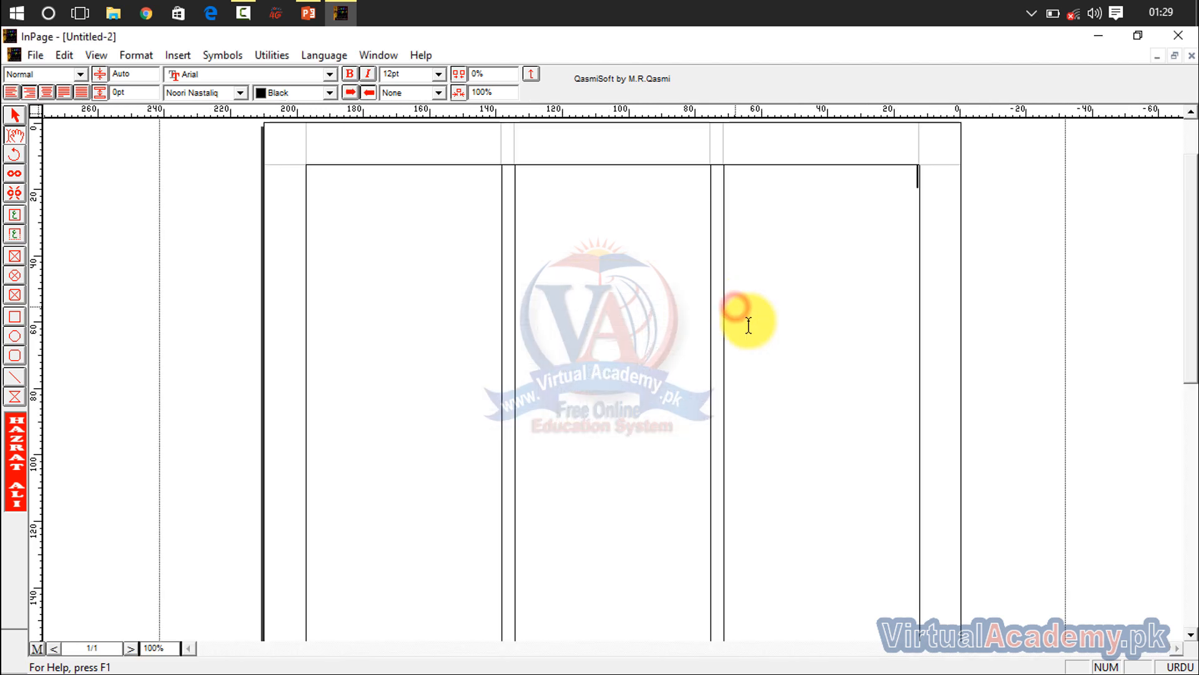
{"action": "left_click", "coordinate": [601, 270]}
{"action": "left_click", "coordinate": [382, 222]}
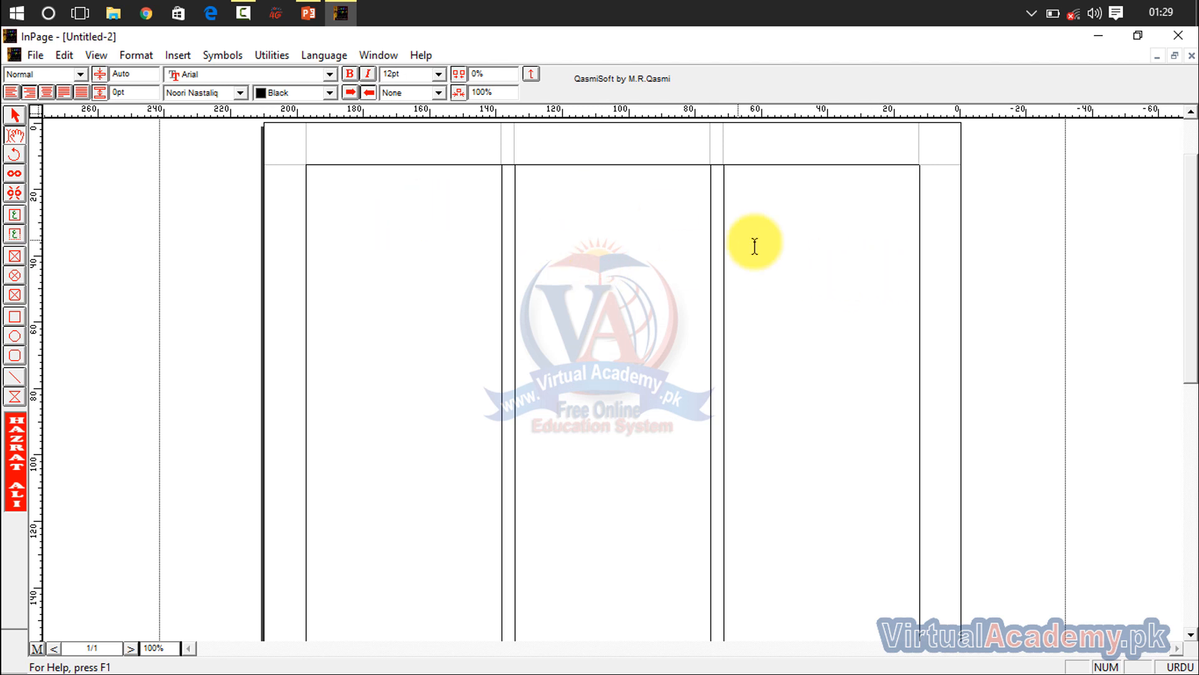
{"action": "left_click", "coordinate": [730, 223]}
{"action": "left_click", "coordinate": [666, 193]}
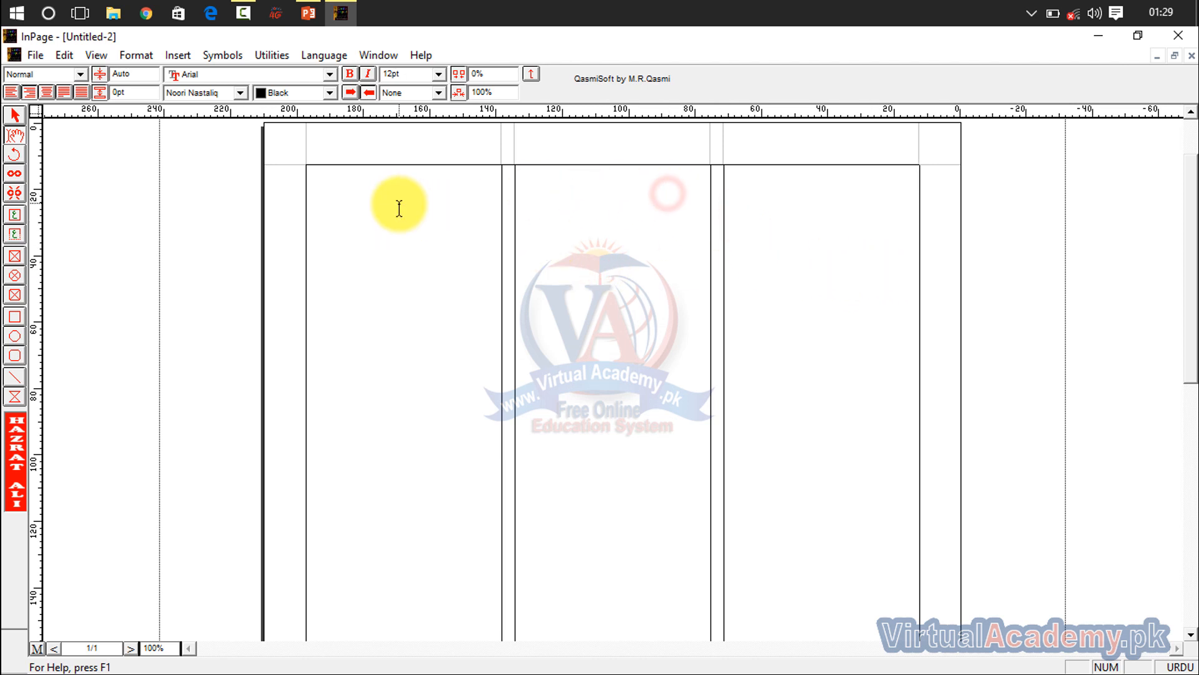
Step: Create a new single-column A4 portrait document with the column gutter set to 14.03 mm
{"action": "left_click", "coordinate": [36, 55]}
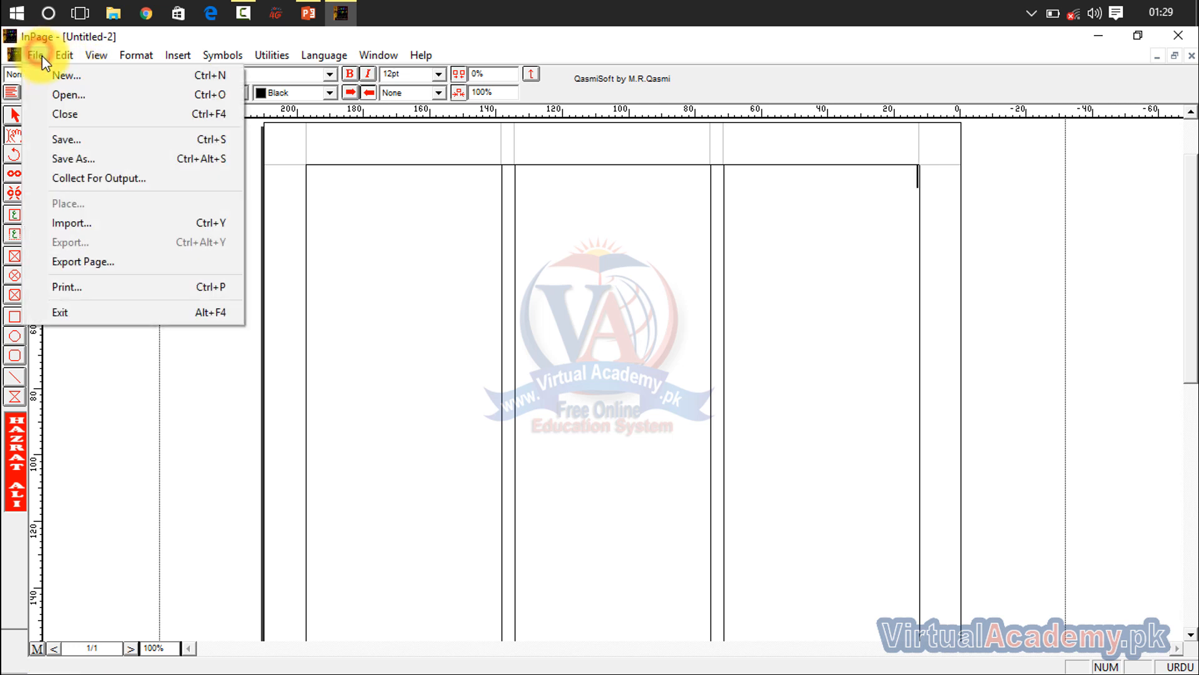
{"action": "left_click", "coordinate": [51, 72]}
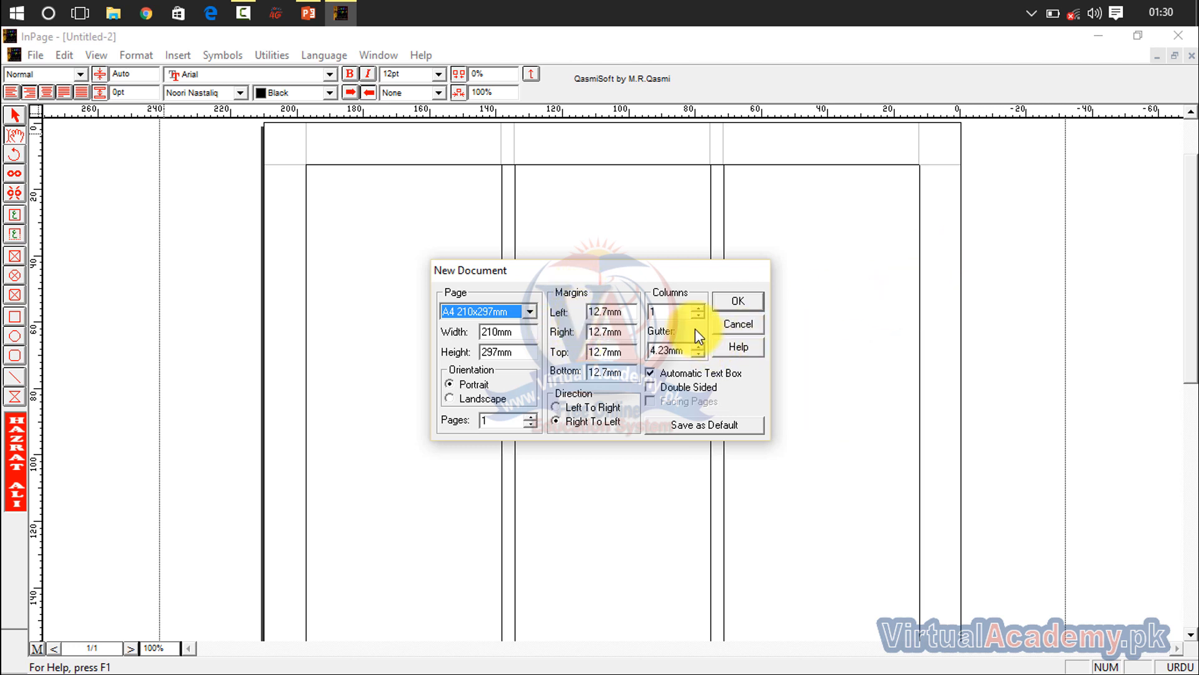
{"action": "left_click", "coordinate": [699, 348]}
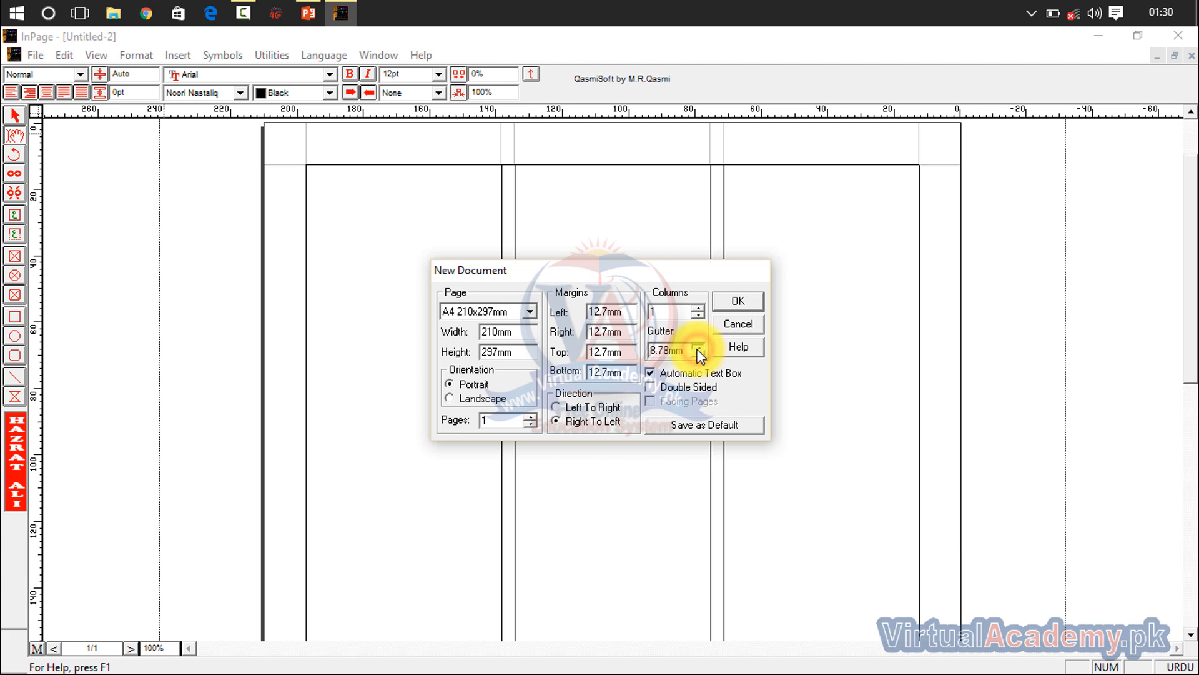
{"action": "left_click", "coordinate": [698, 350]}
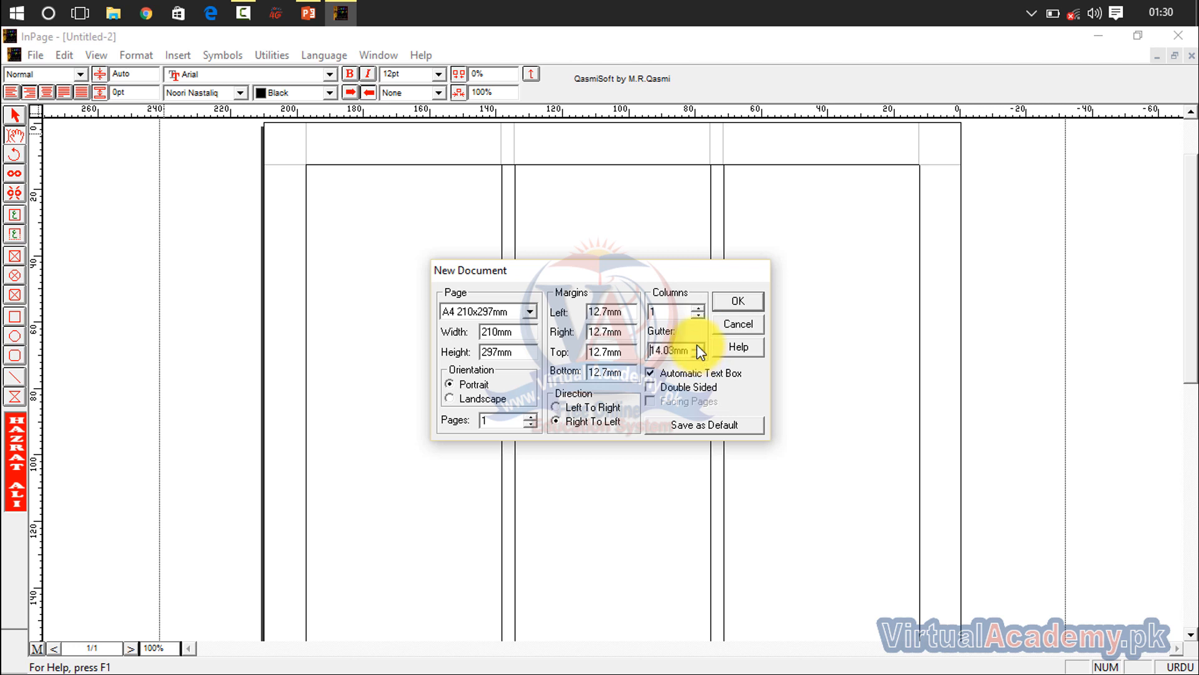
{"action": "left_click", "coordinate": [735, 299]}
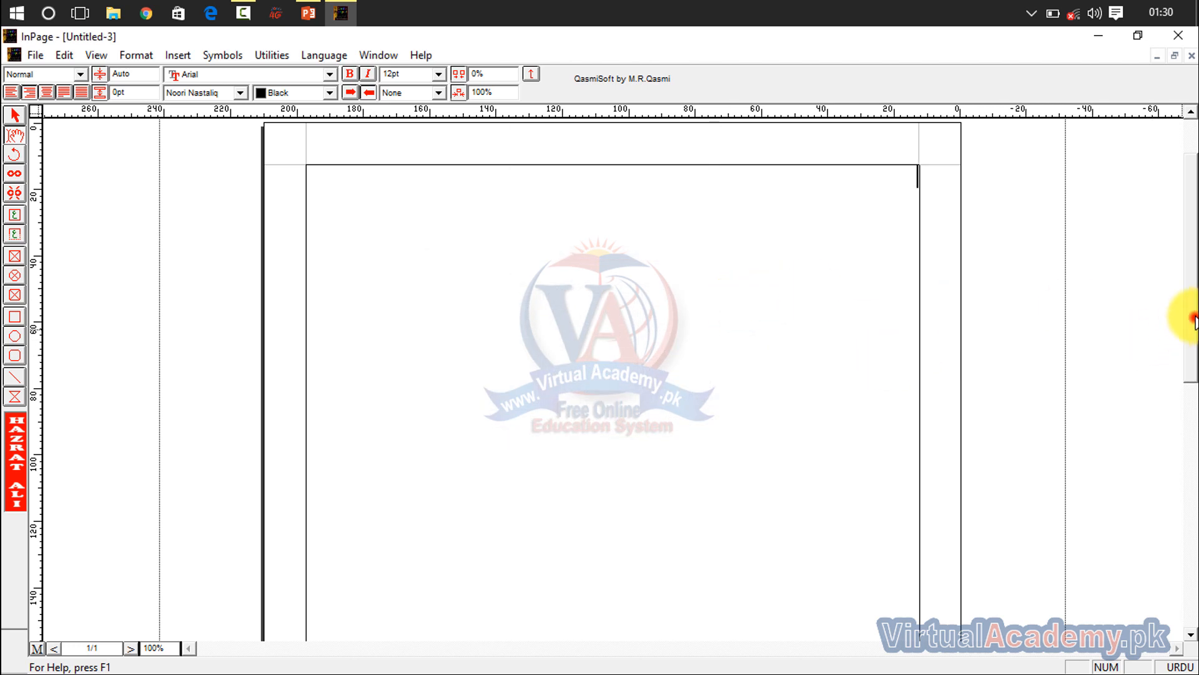
{"action": "scroll", "coordinate": [1194, 313], "scroll_direction": "up", "scroll_amount": 2}
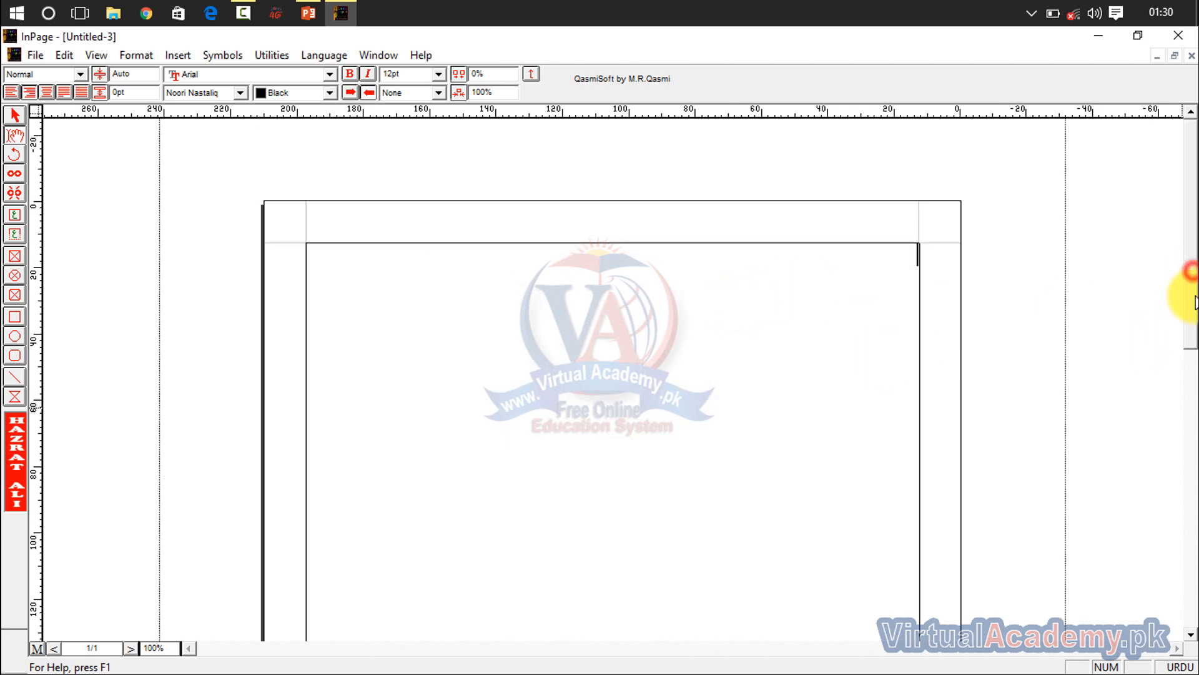
{"action": "left_click_drag", "start_coordinate": [1195, 302], "coordinate": [1194, 490]}
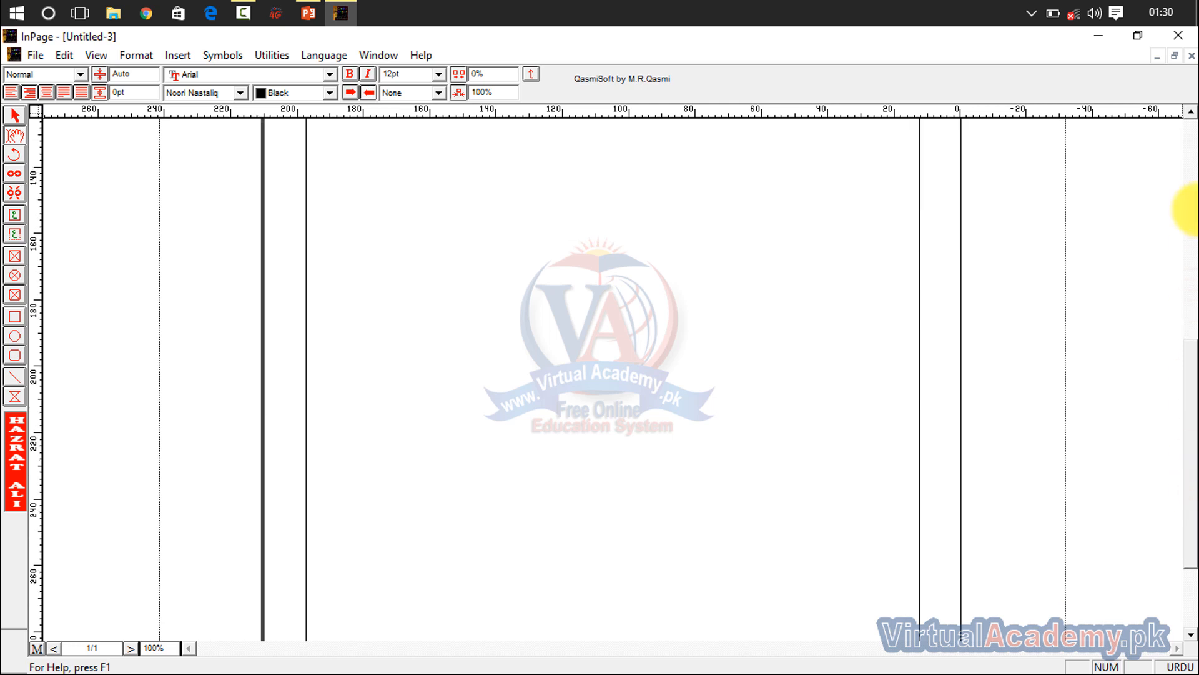
{"action": "left_click_drag", "start_coordinate": [1190, 403], "coordinate": [1187, 235]}
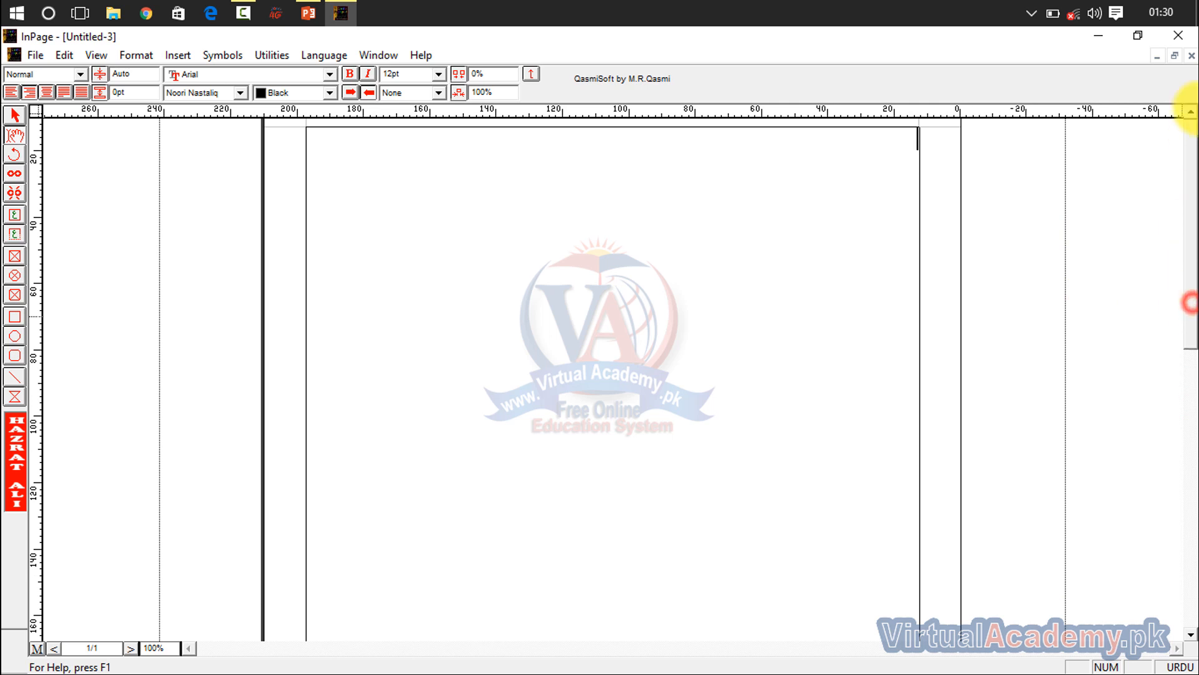
{"action": "left_click", "coordinate": [1191, 114]}
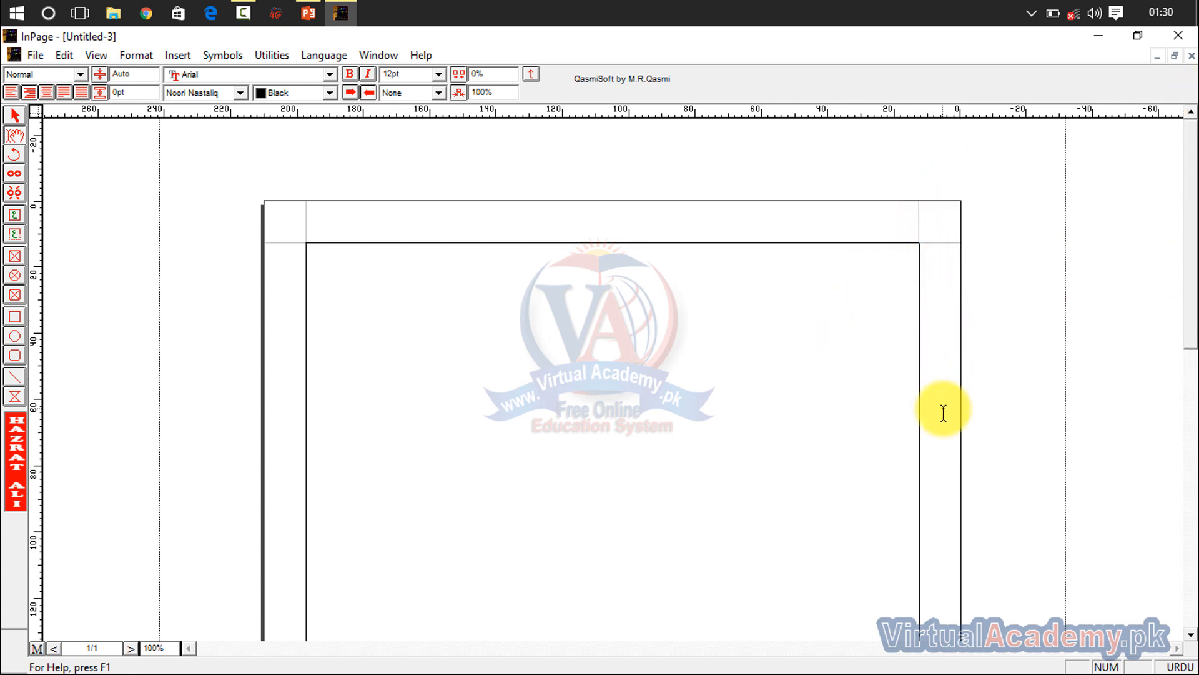
Step: Try the Double Sided option on and off in the new document settings, and cancel without creating a document
{"action": "left_click", "coordinate": [36, 55]}
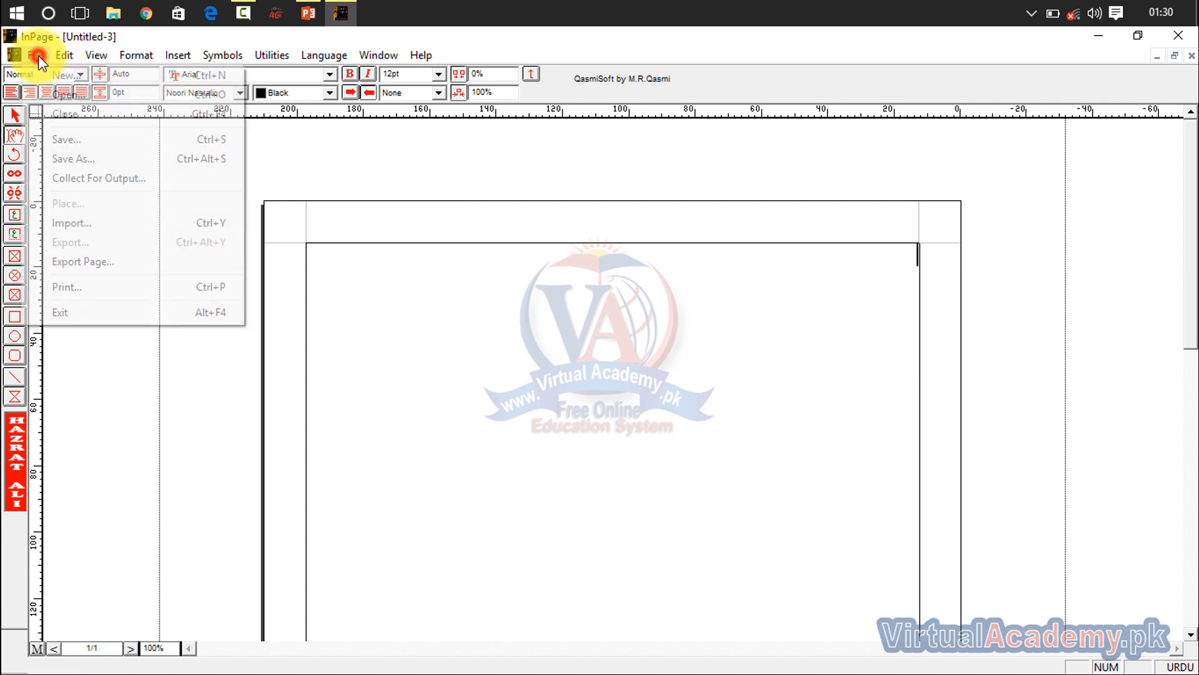
{"action": "left_click", "coordinate": [46, 75]}
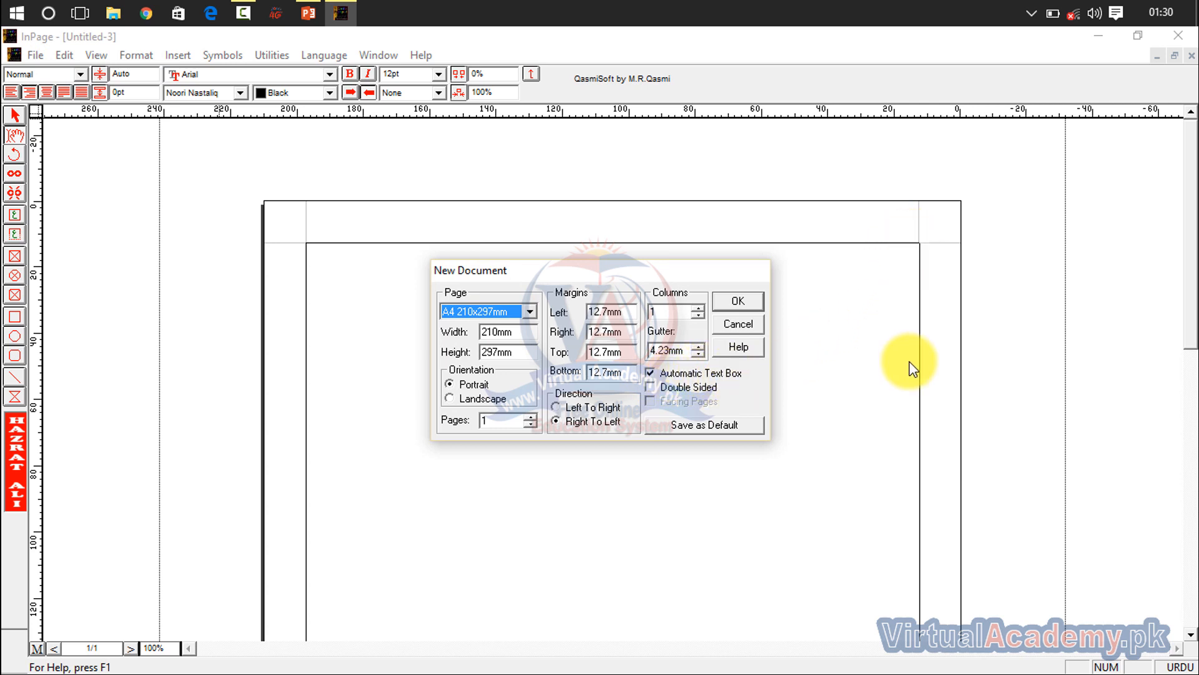
{"action": "left_click", "coordinate": [653, 388]}
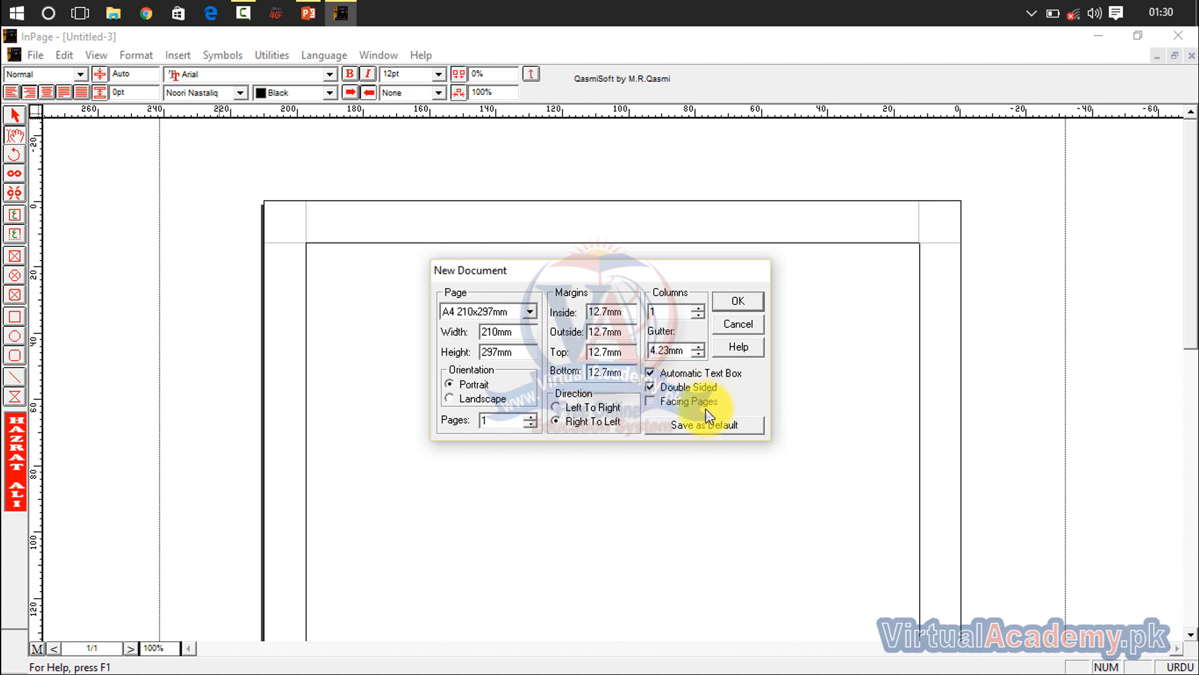
{"action": "left_click", "coordinate": [653, 385]}
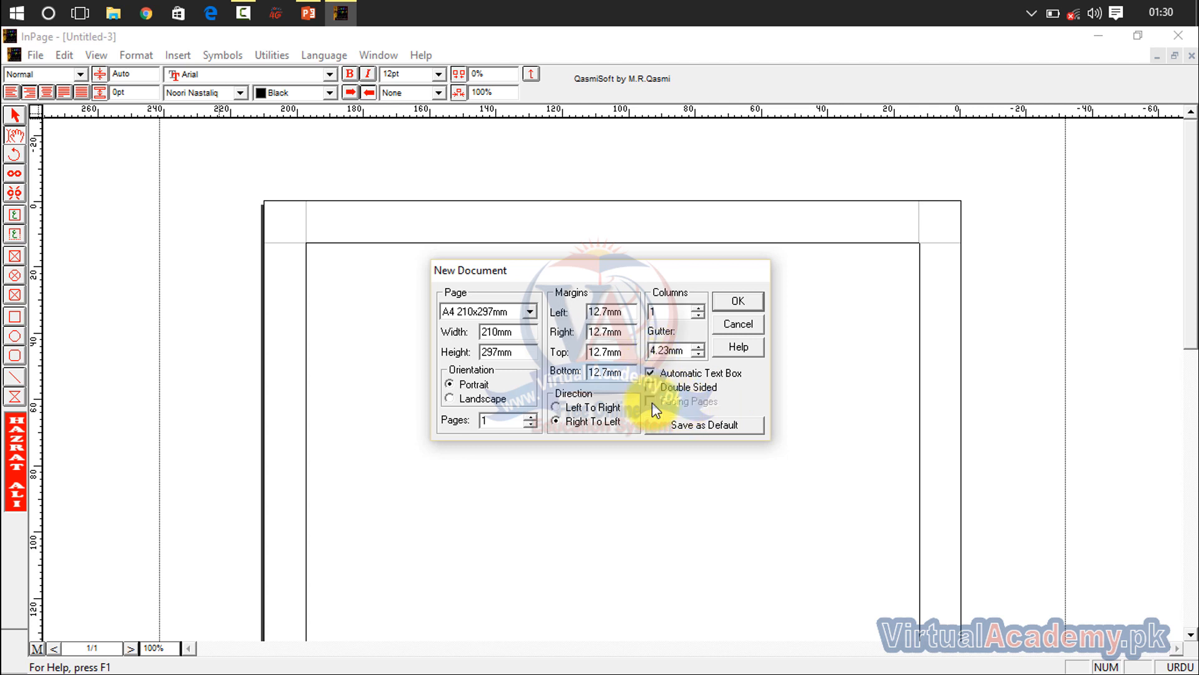
{"action": "left_click", "coordinate": [651, 388]}
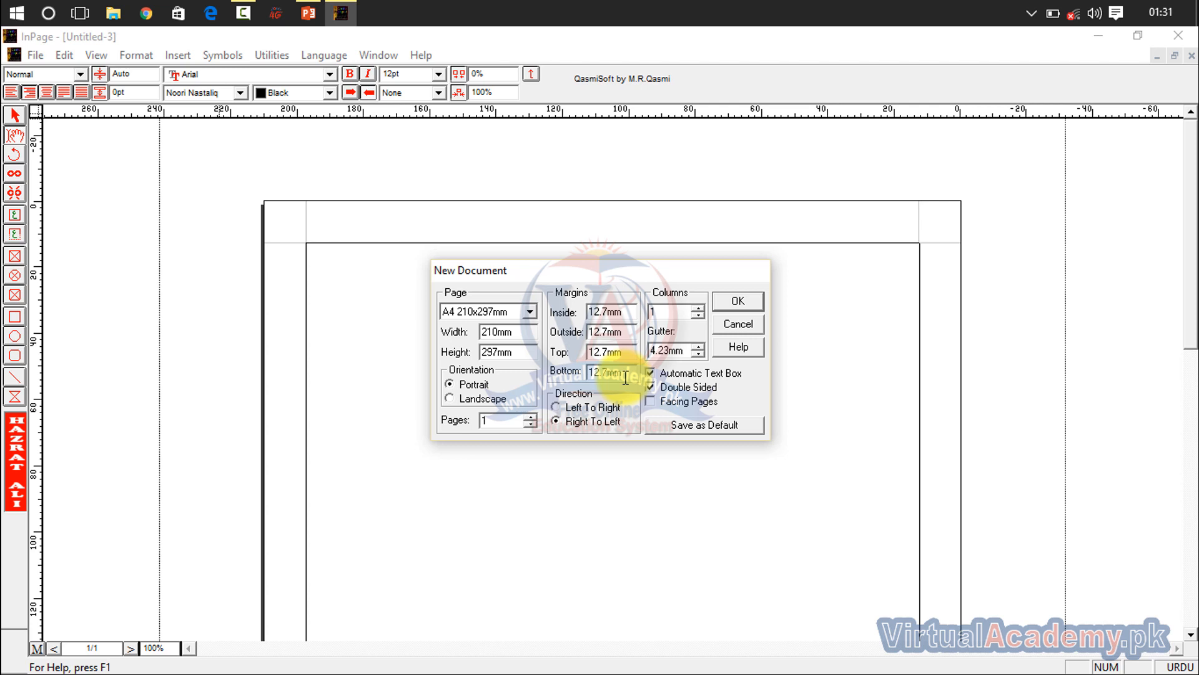
{"action": "left_click", "coordinate": [675, 387]}
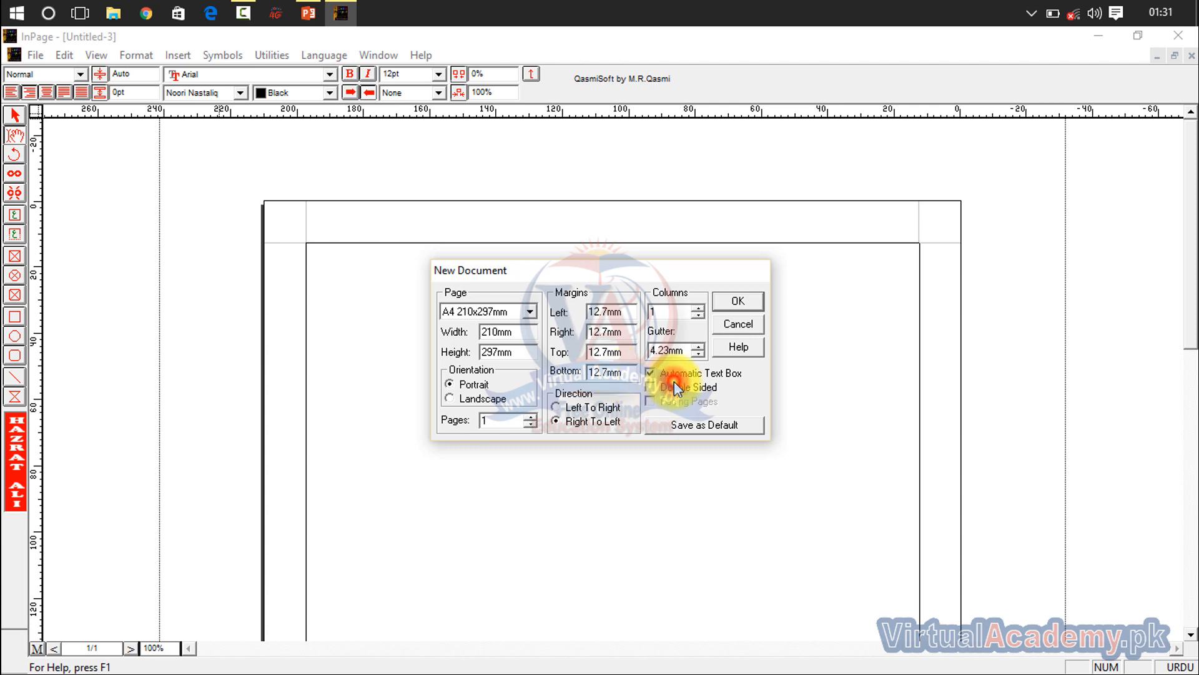
{"action": "left_click", "coordinate": [669, 384]}
{"action": "left_click", "coordinate": [656, 392]}
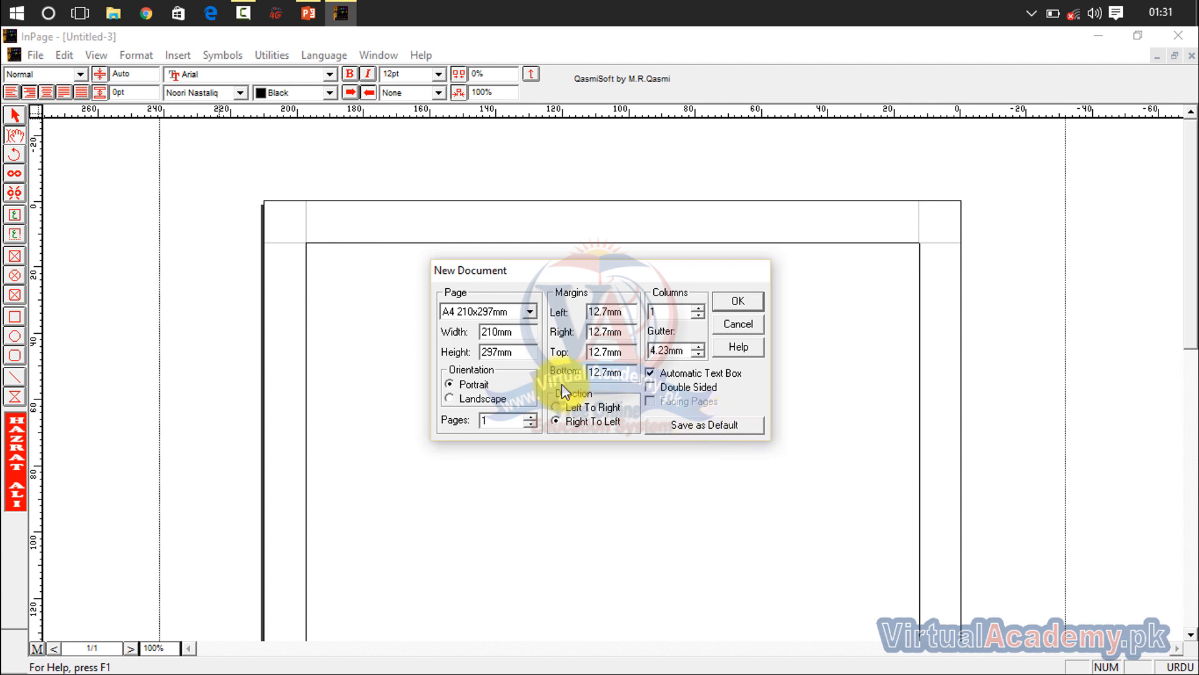
{"action": "left_click", "coordinate": [749, 323]}
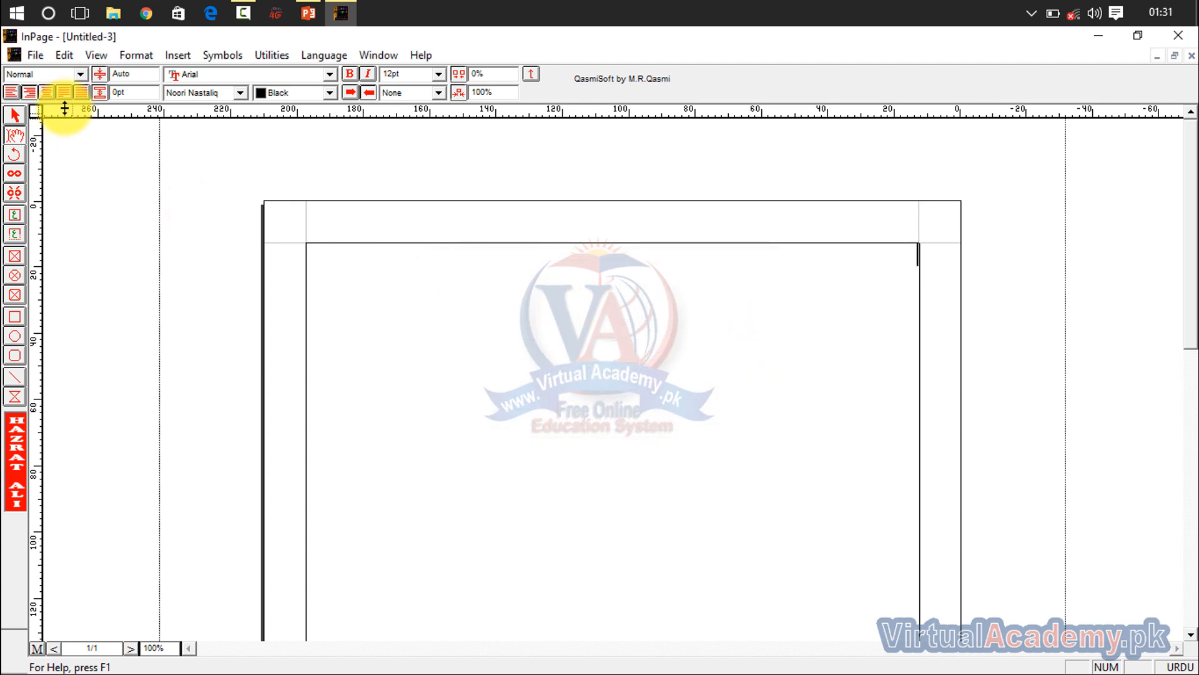
{"action": "left_click", "coordinate": [36, 60]}
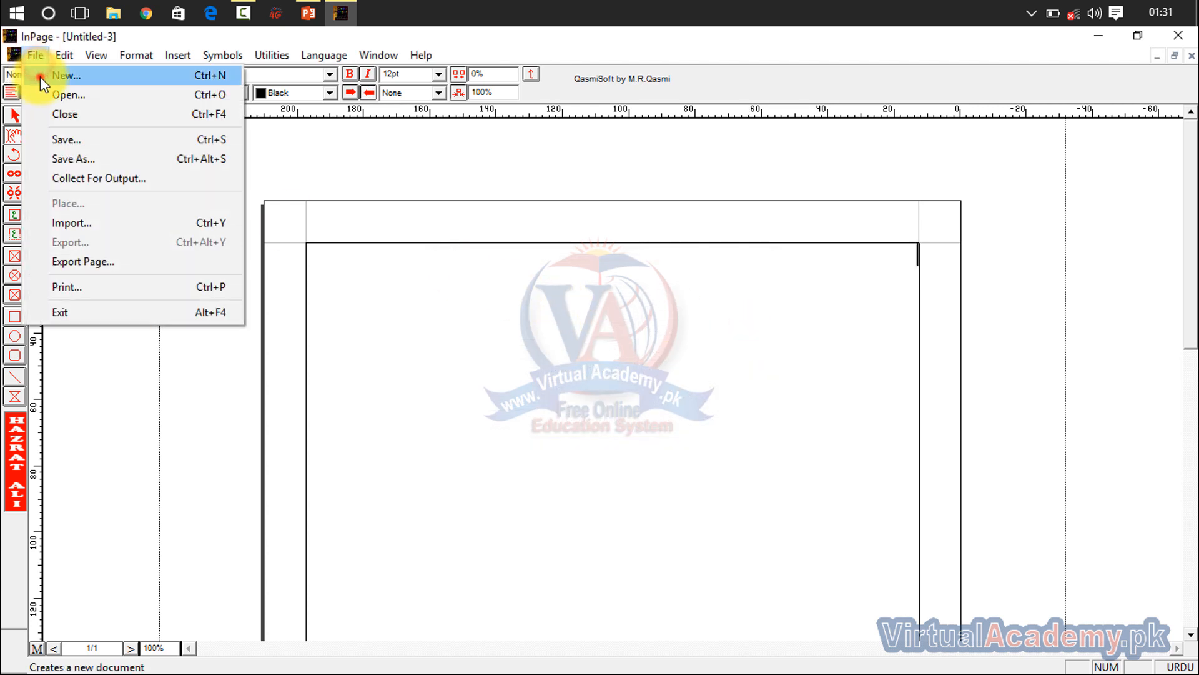
{"action": "left_click", "coordinate": [40, 77]}
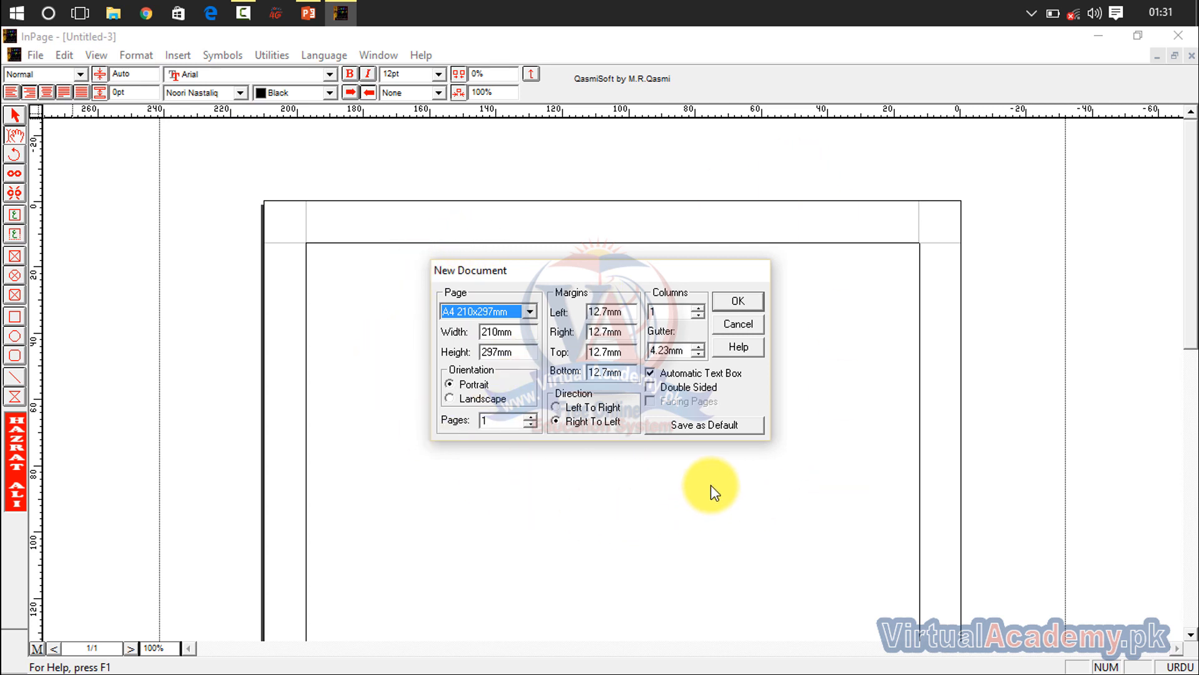
{"action": "left_click", "coordinate": [748, 310]}
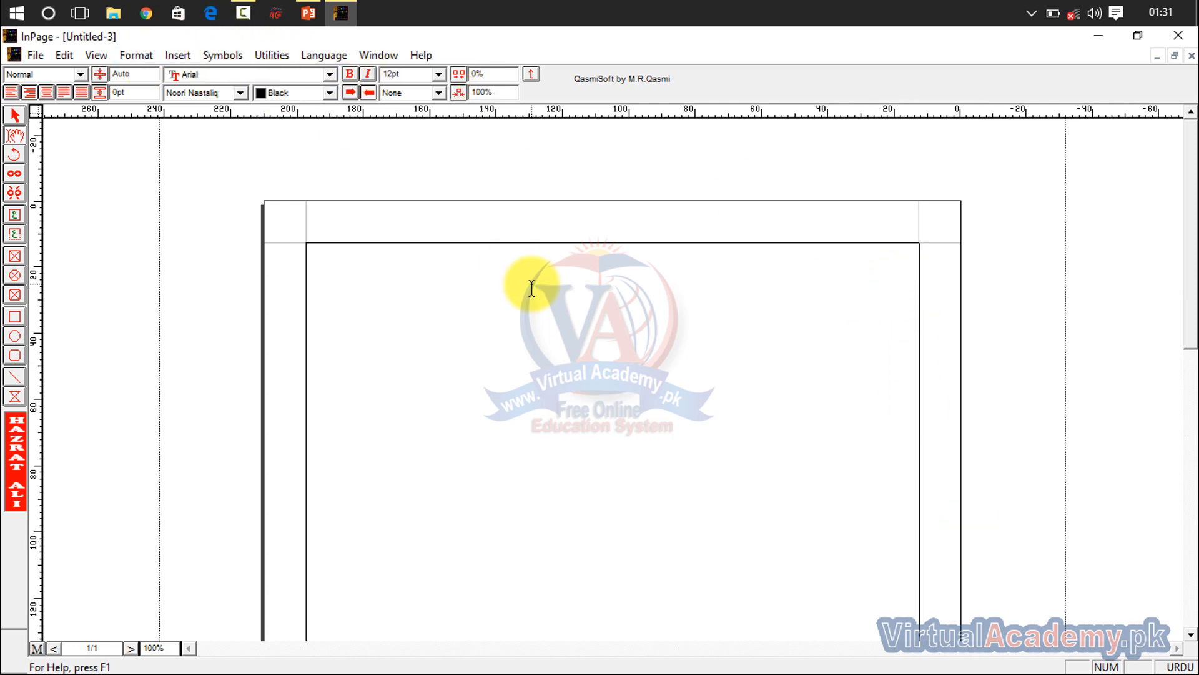
Step: Set the character size to 60pt, enter the letter گ as a test and delete it
{"action": "left_click", "coordinate": [438, 74]}
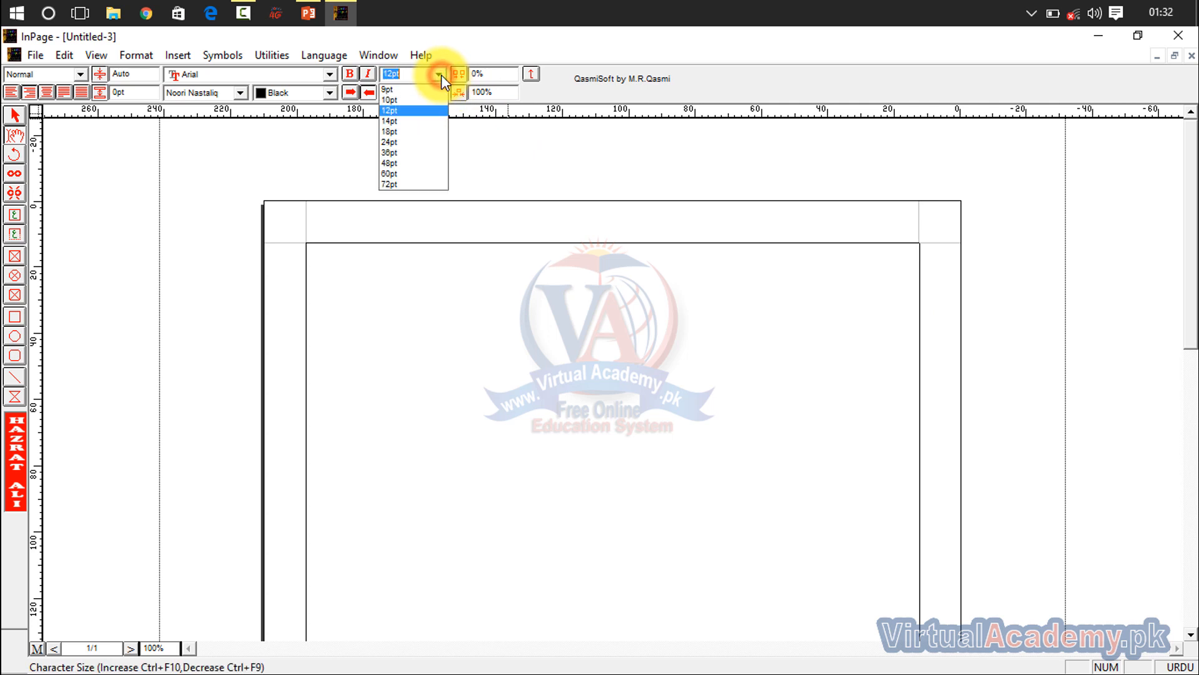
{"action": "left_click", "coordinate": [408, 170]}
{"action": "type", "text": "گ"}
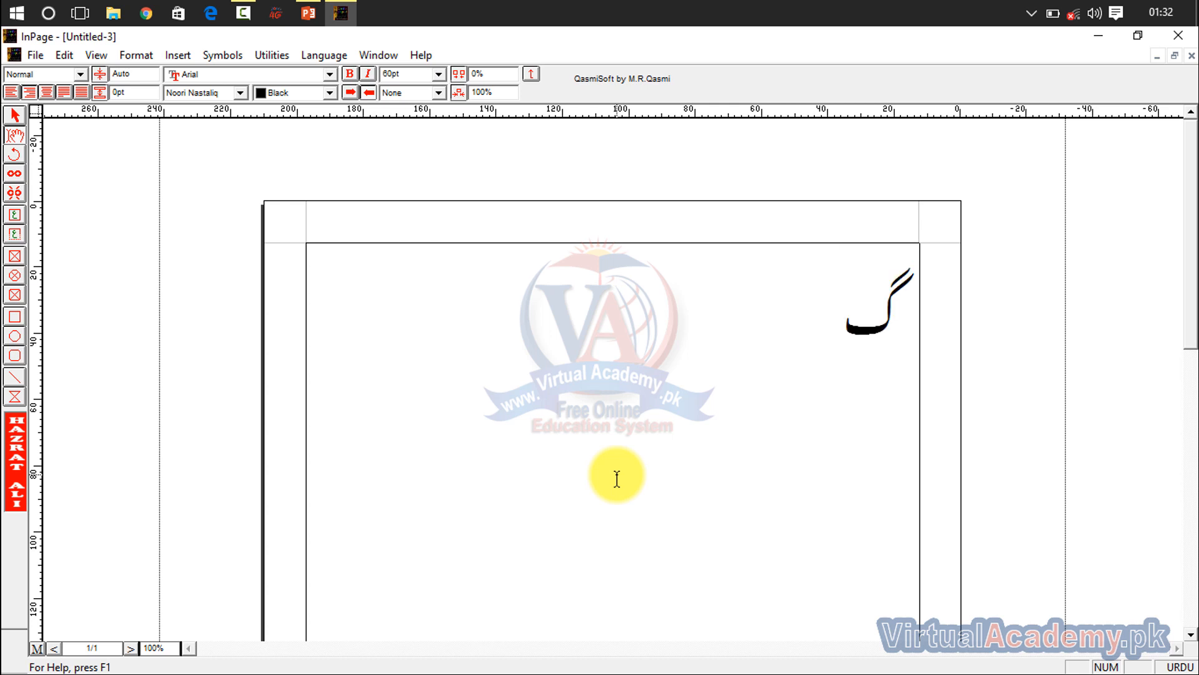
{"action": "key", "text": "BackSpace"}
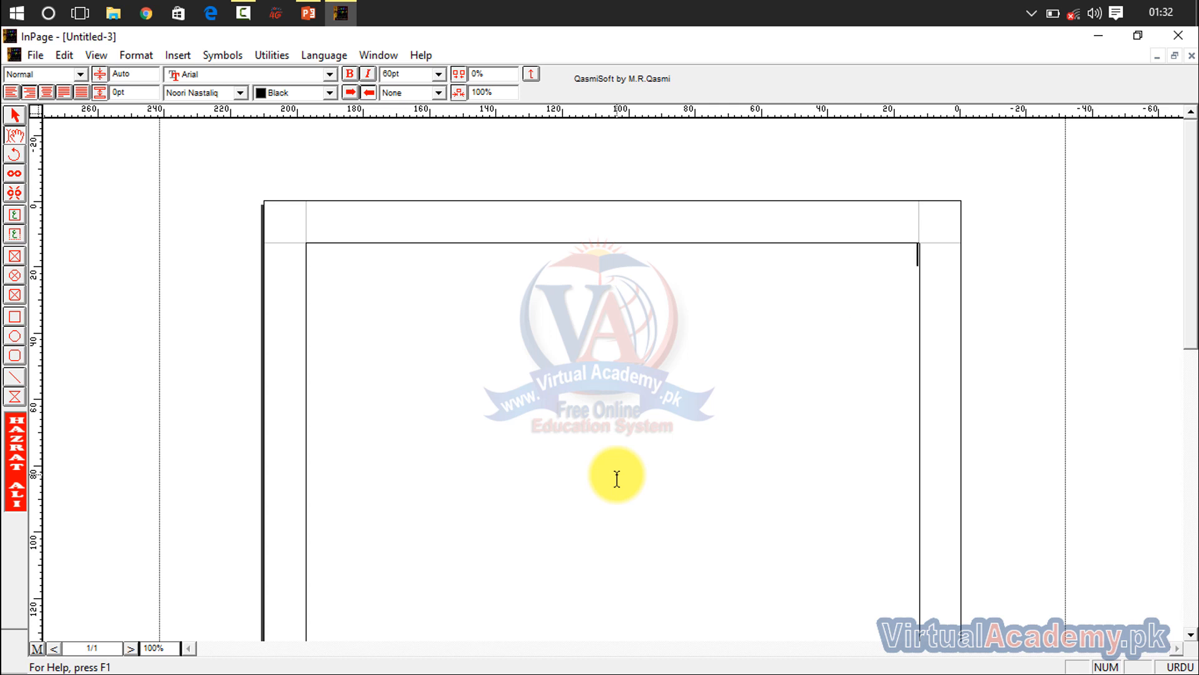
Step: Set the keyboard preference to the Phonetic layout
{"action": "left_click", "coordinate": [64, 55]}
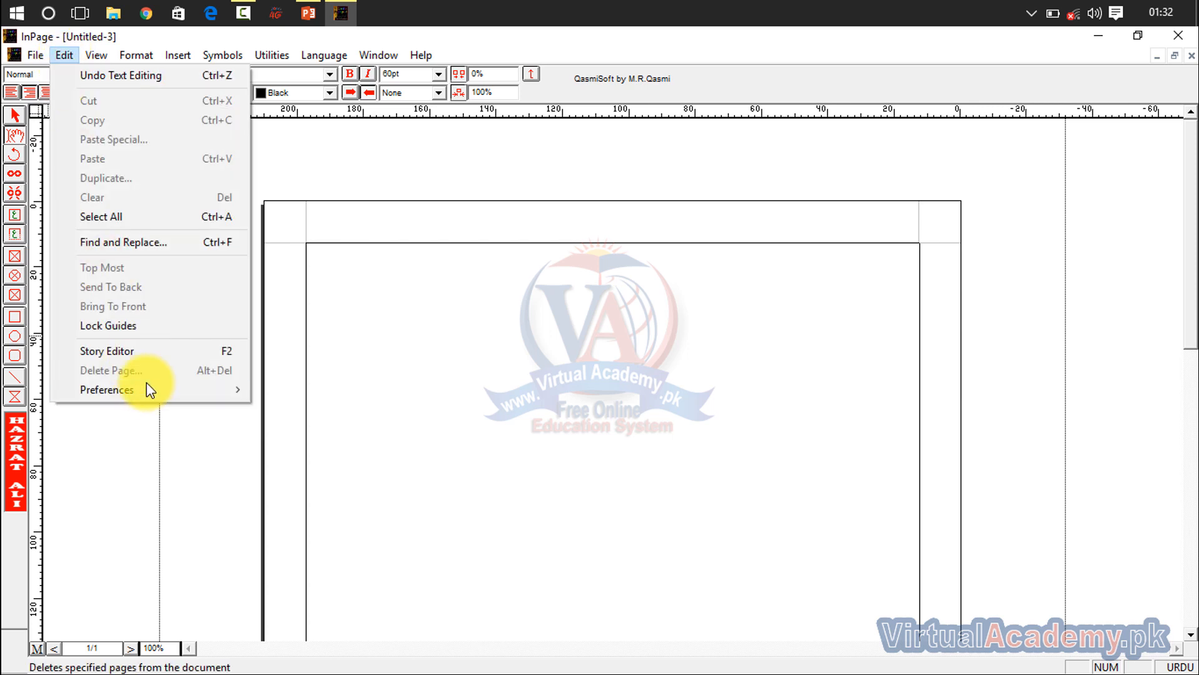
{"action": "mouse_move", "coordinate": [146, 386]}
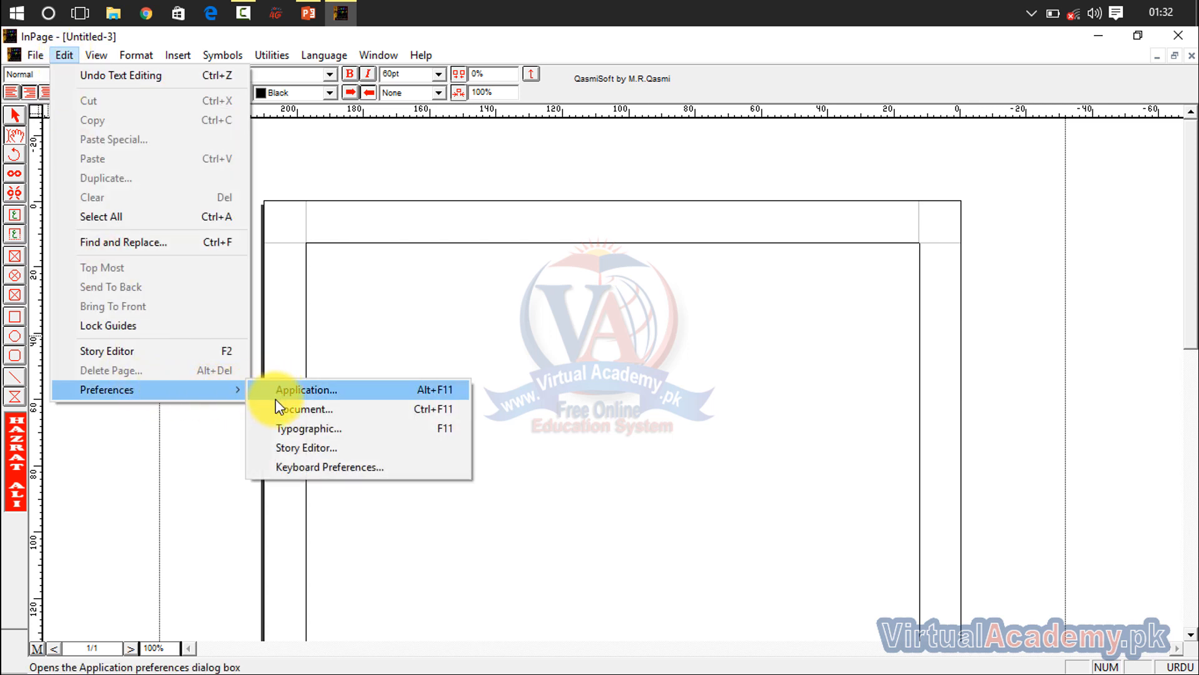
{"action": "left_click", "coordinate": [330, 470]}
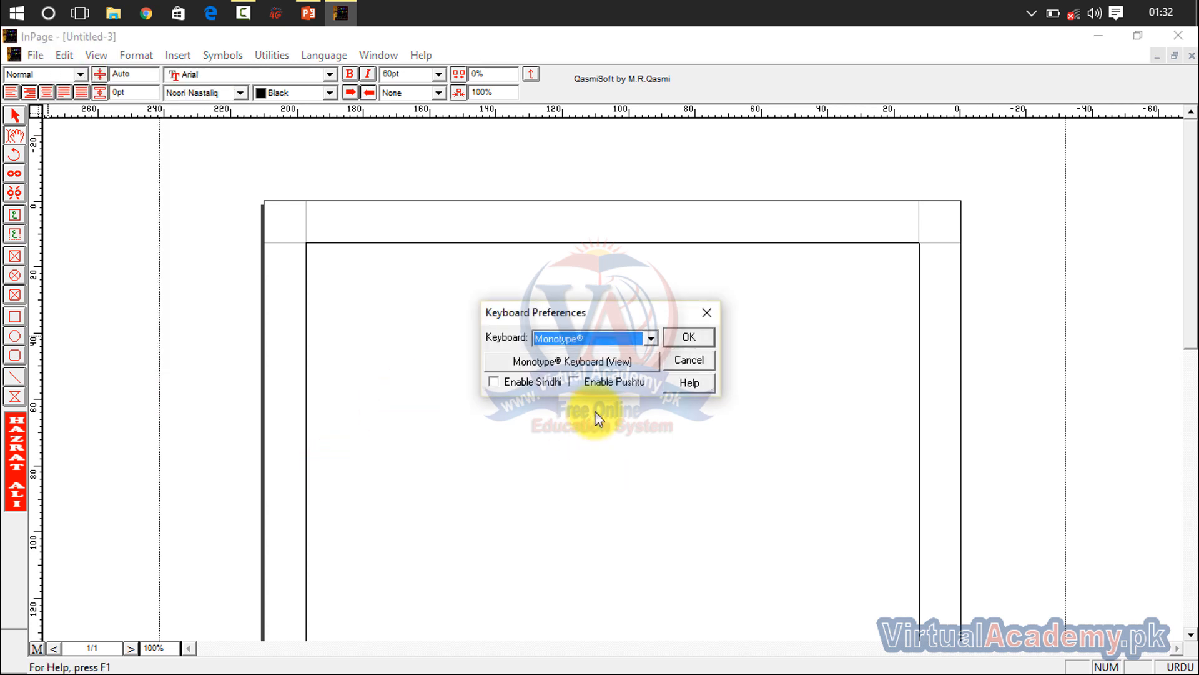
{"action": "left_click", "coordinate": [654, 339]}
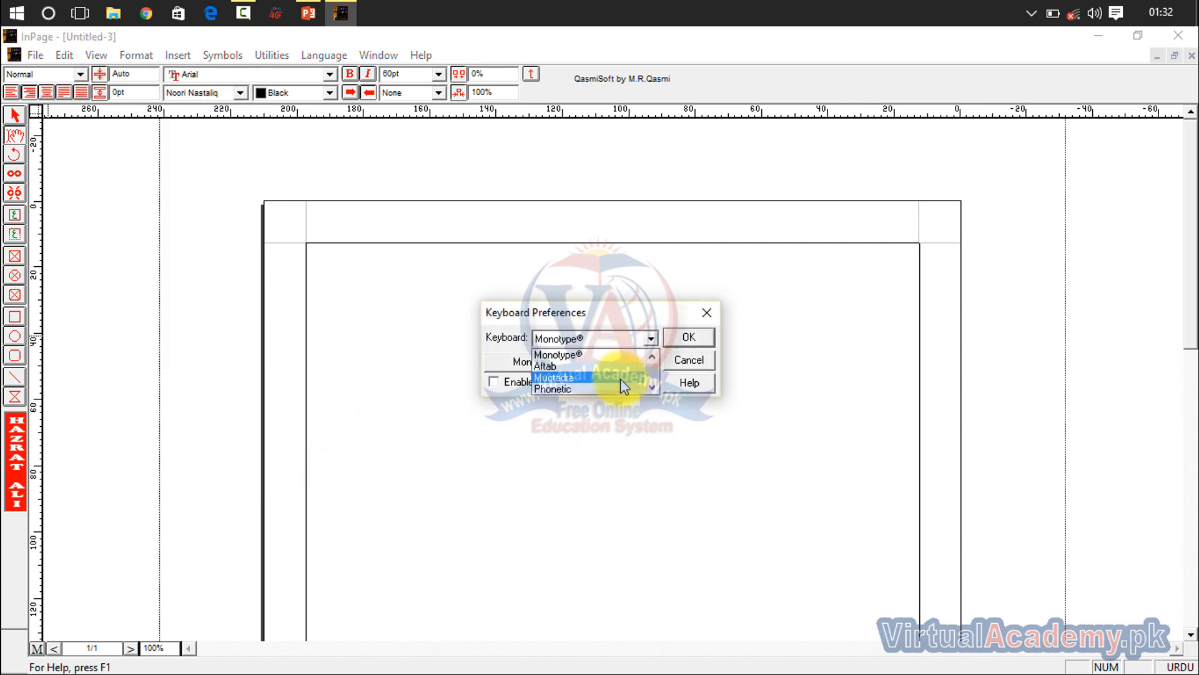
{"action": "left_click", "coordinate": [583, 391]}
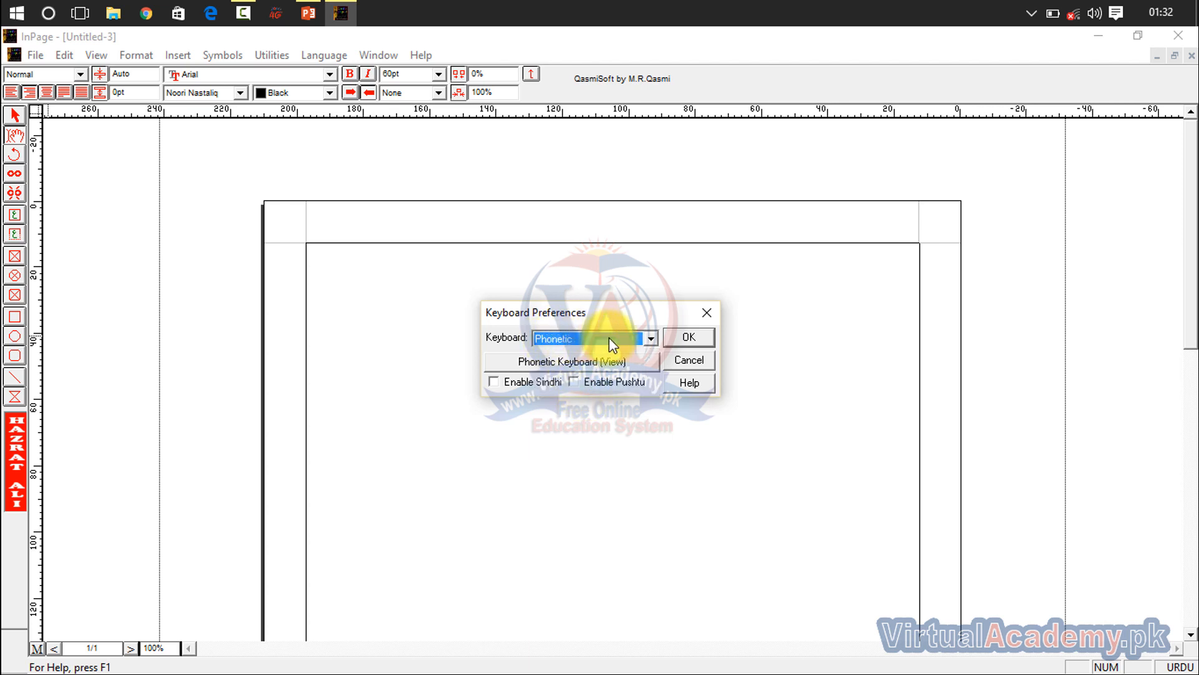
{"action": "left_click", "coordinate": [676, 336]}
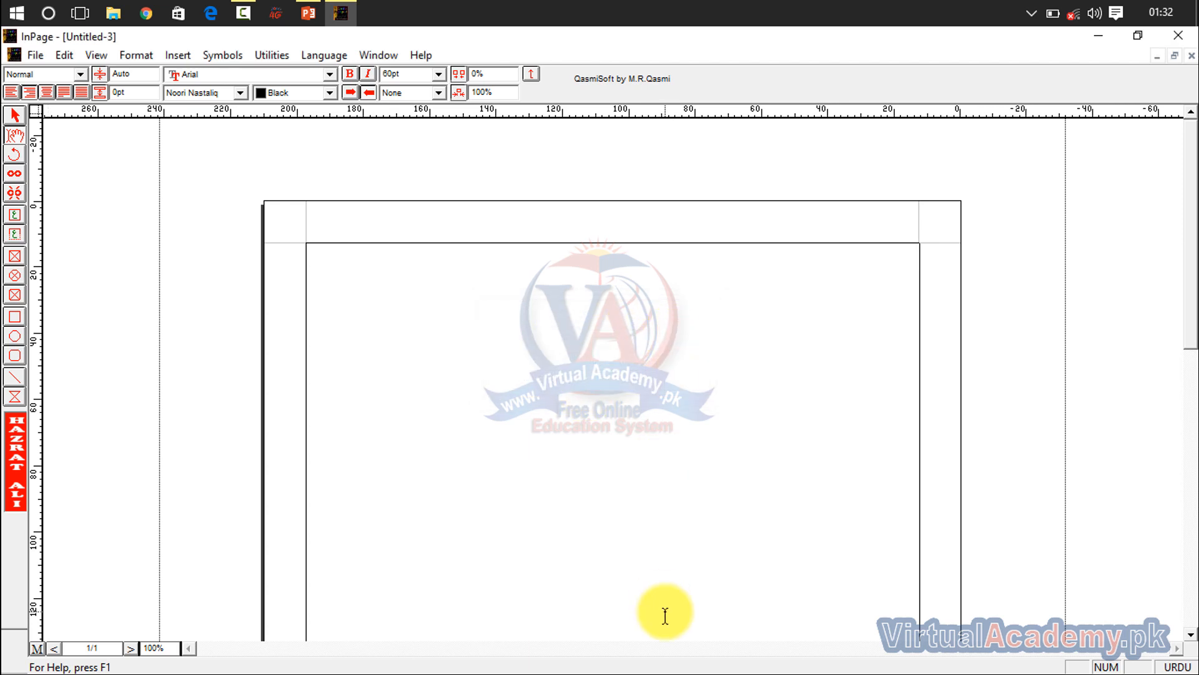
Step: Test the Phonetic layout by entering the letters ب, ت, ٹ and گ one at a time, deleting each one
{"action": "type", "text": "ب"}
{"action": "key", "text": "BackSpace"}
{"action": "type", "text": "ت"}
{"action": "key", "text": "BackSpace"}
{"action": "type", "text": "ٹ"}
{"action": "key", "text": "BackSpace"}
{"action": "type", "text": "گ"}
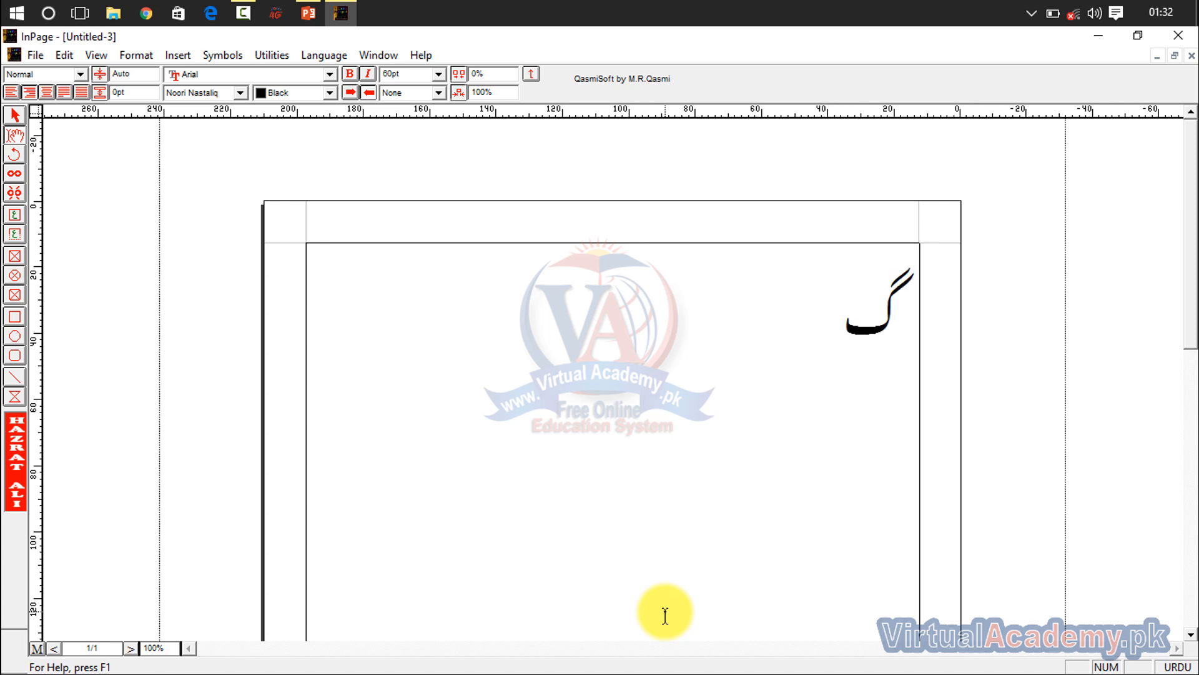
{"action": "key", "text": "BackSpace"}
{"action": "key", "text": "ctrl+shift+p"}
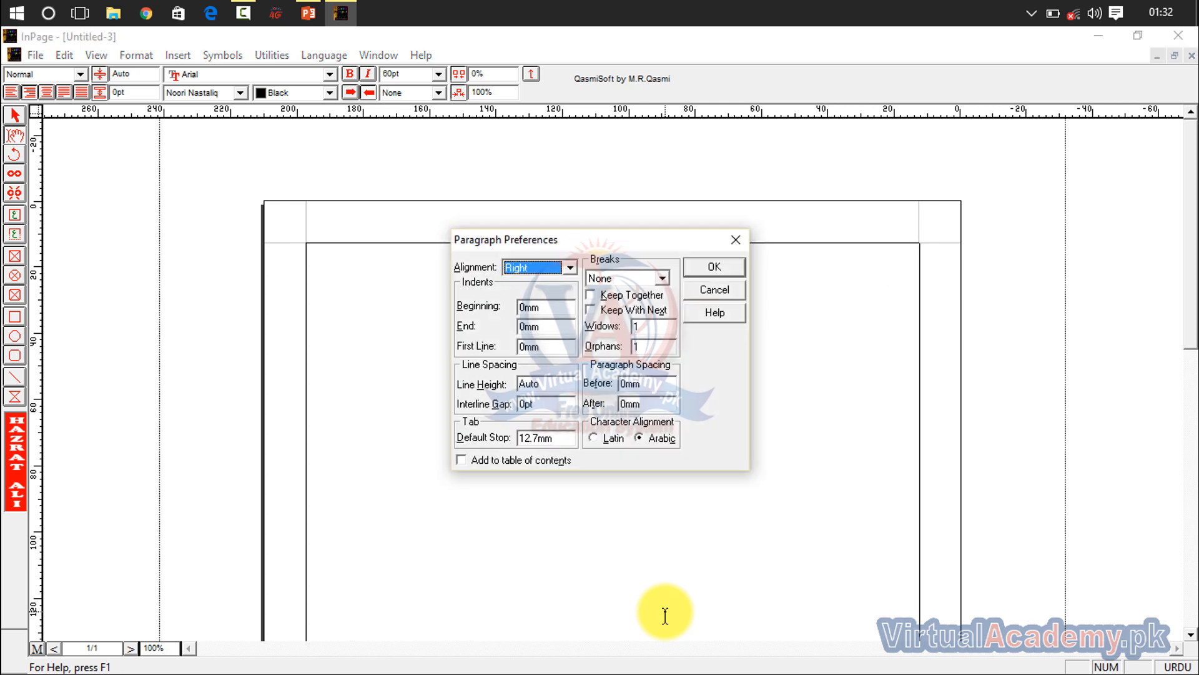
{"action": "left_click", "coordinate": [737, 241]}
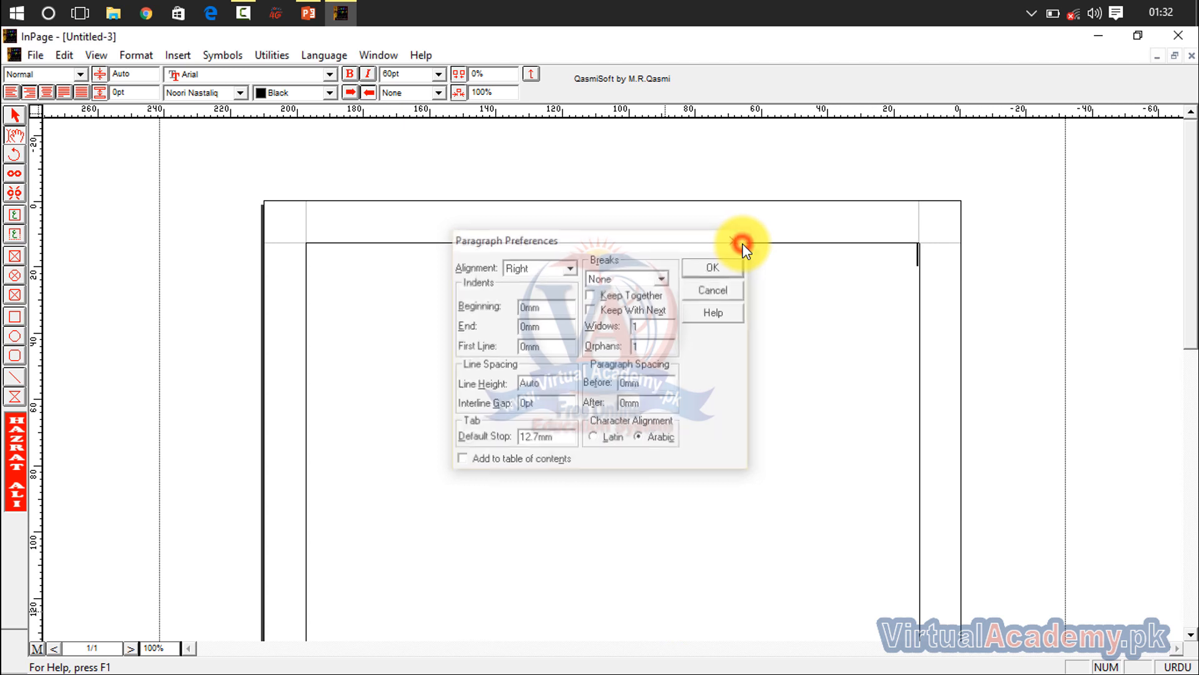
{"action": "key", "text": "ctrl+shift+p"}
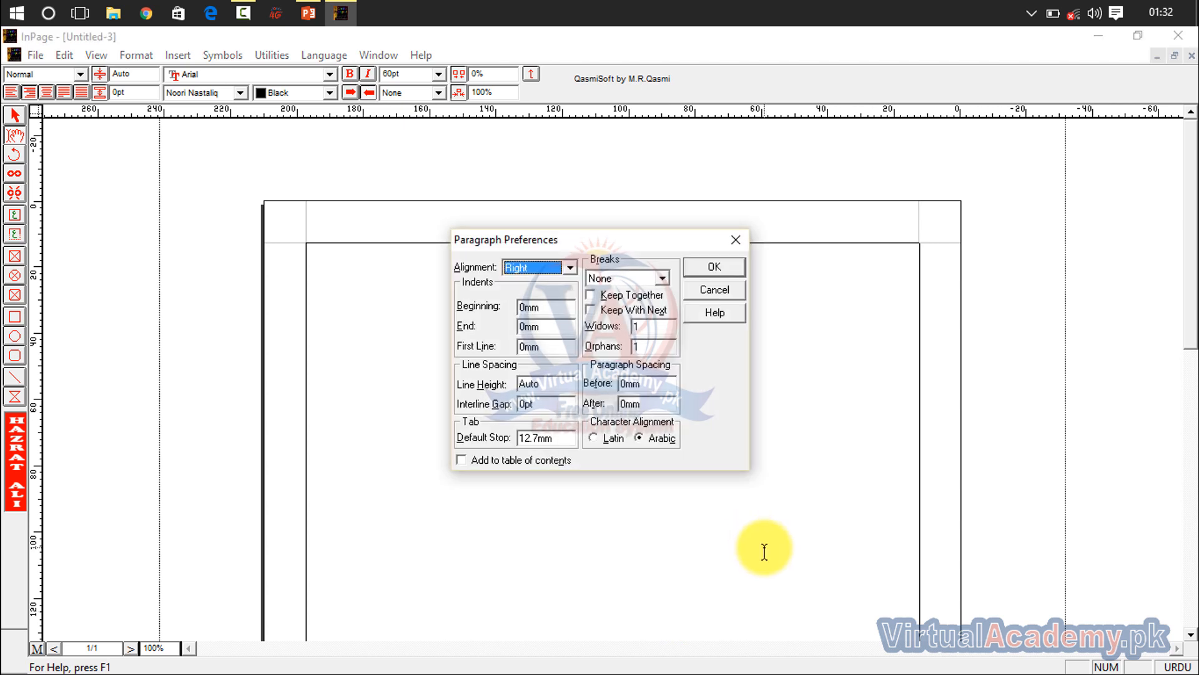
{"action": "left_click", "coordinate": [735, 248]}
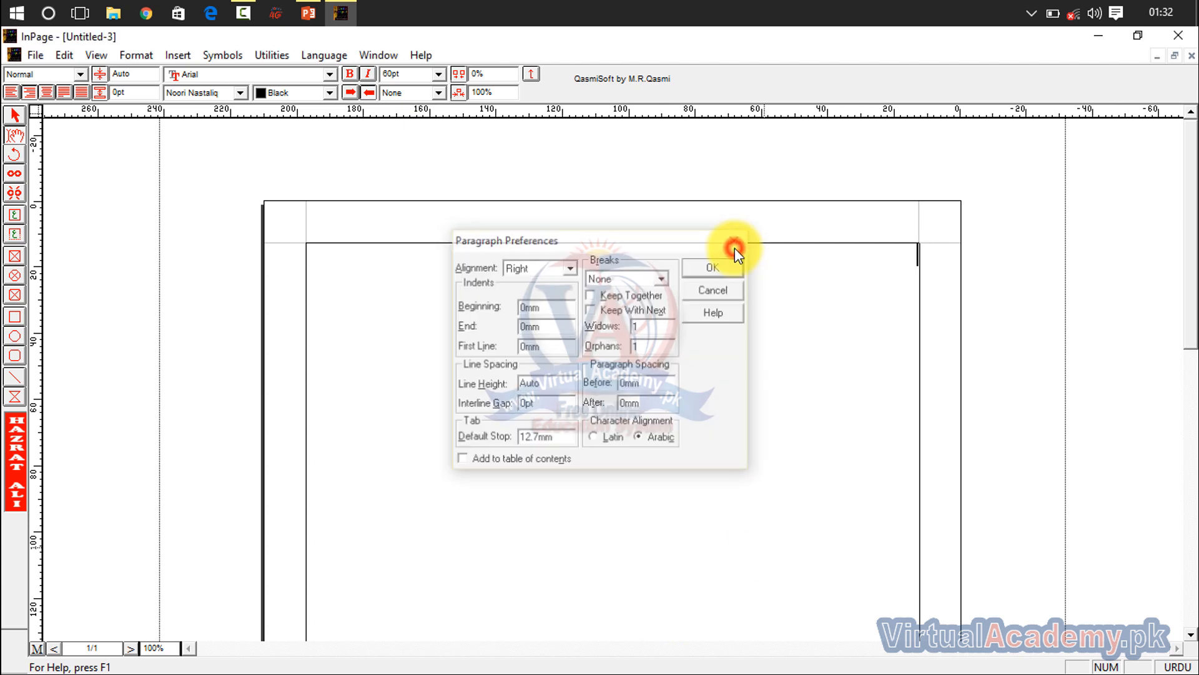
Step: Enter the letter غ as a test, then select it and delete it
{"action": "type", "text": "غ"}
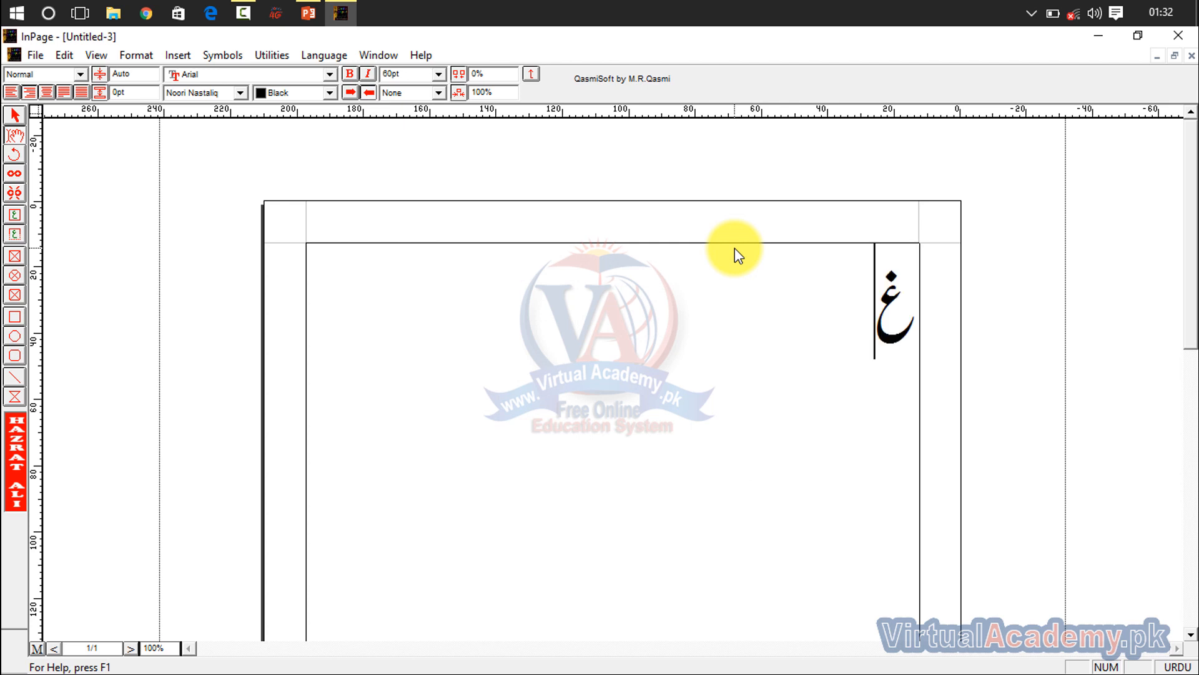
{"action": "left_click", "coordinate": [844, 313]}
{"action": "left_click_drag", "start_coordinate": [888, 321], "coordinate": [897, 400]}
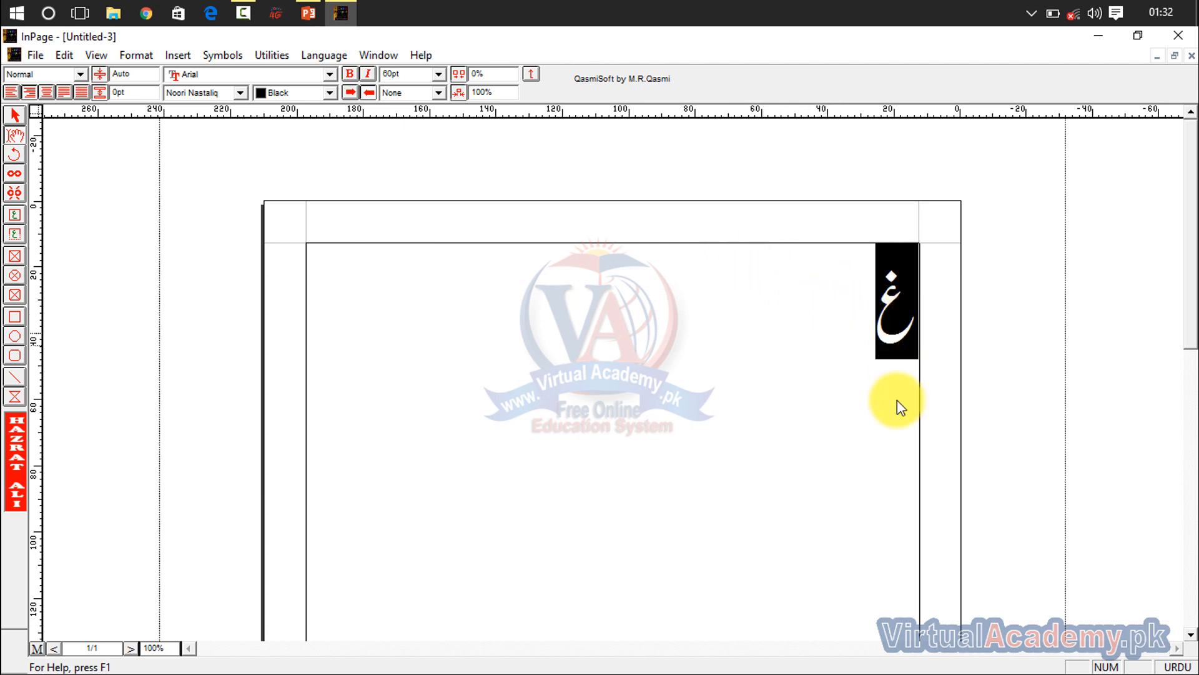
{"action": "key", "text": "BackSpace"}
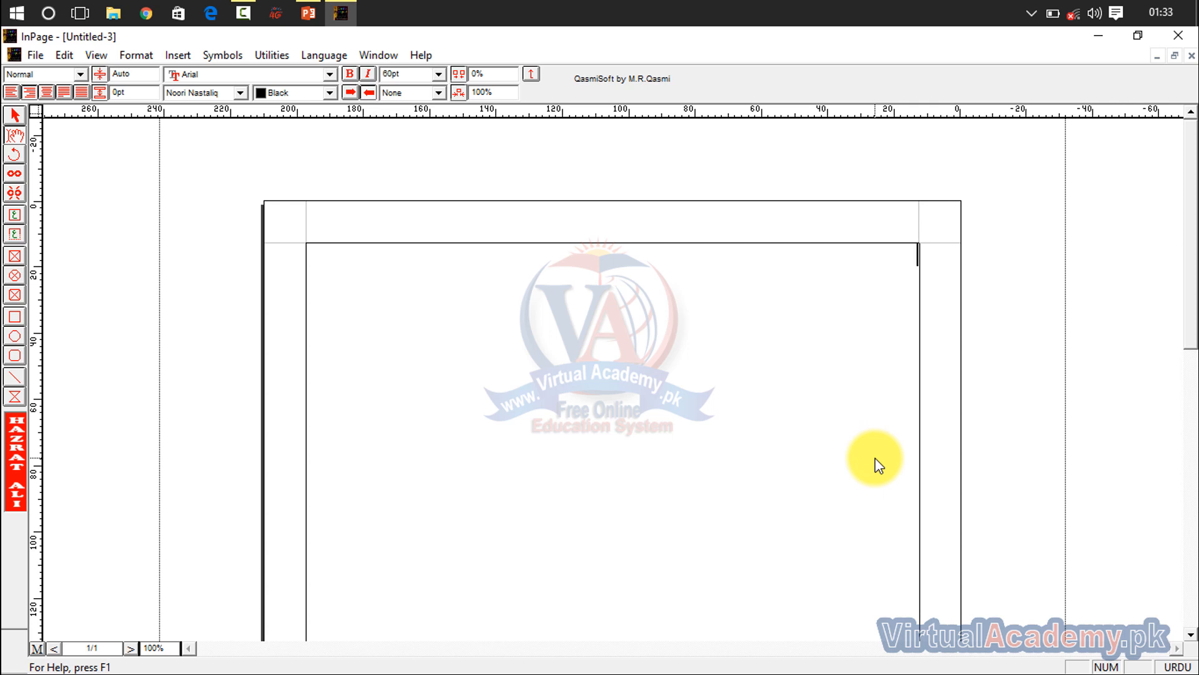
Step: Write the word پاکستاں, trying both ں and ن as its last letter and ending with ں
{"action": "type", "text": "پاکس"}
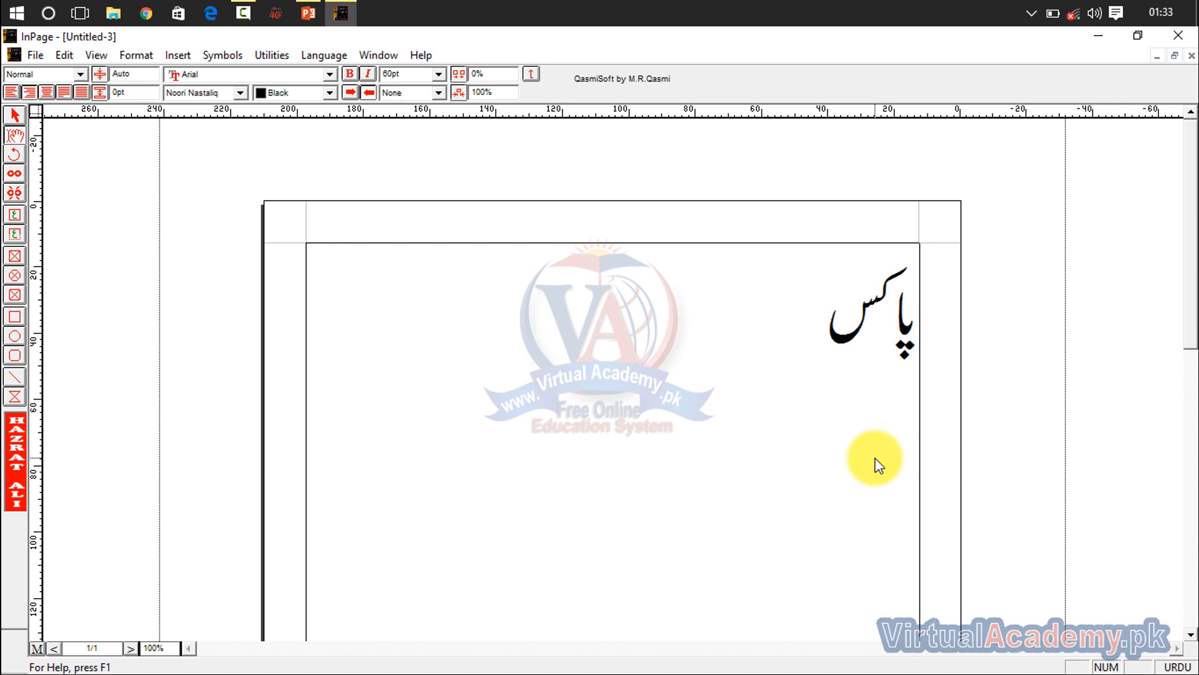
{"action": "type", "text": "تا"}
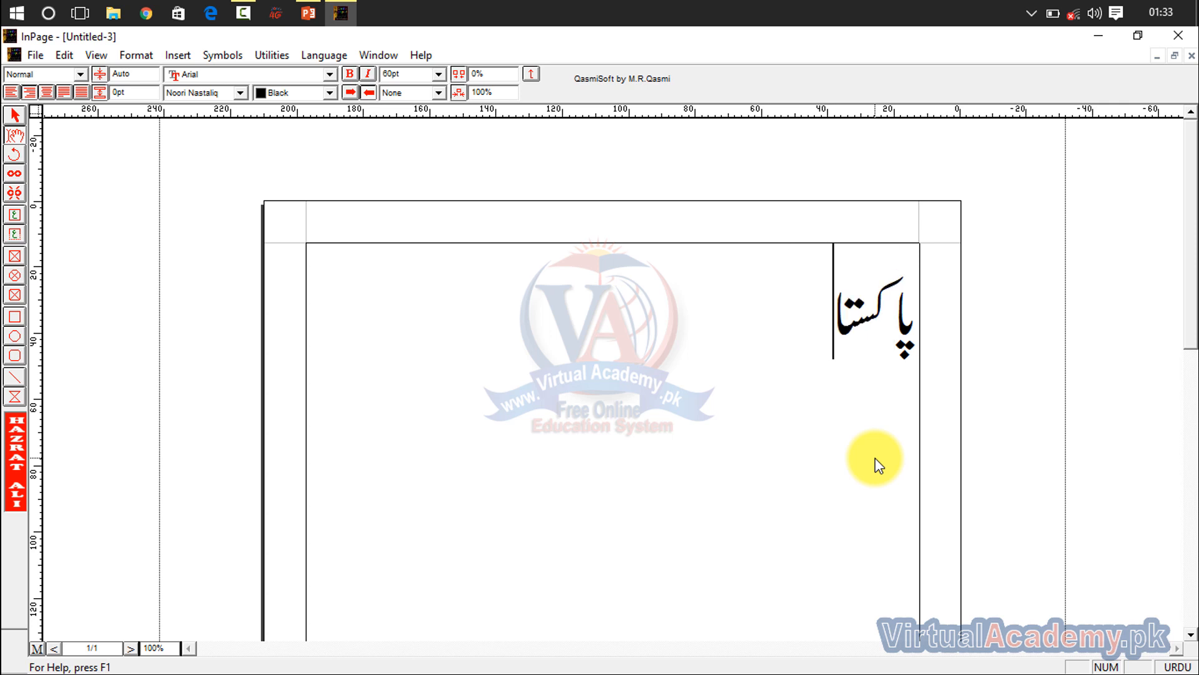
{"action": "type", "text": "ں"}
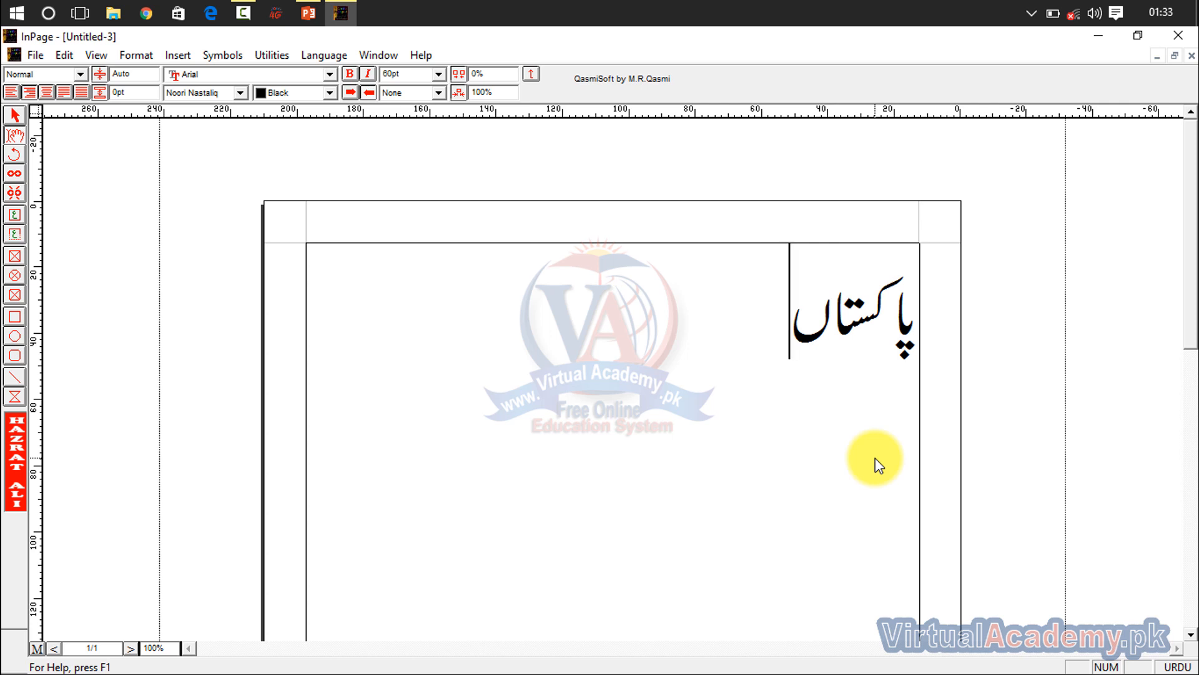
{"action": "key", "text": "BackSpace"}
{"action": "type", "text": "ن"}
{"action": "key", "text": "BackSpace"}
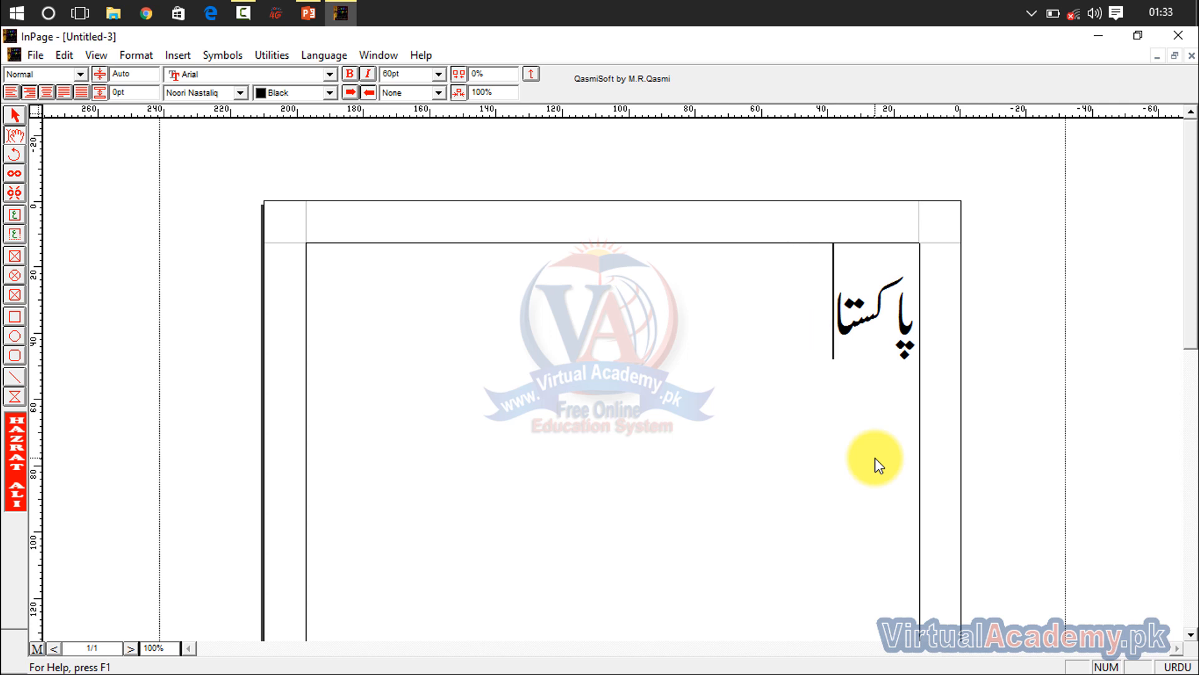
{"action": "type", "text": "ں"}
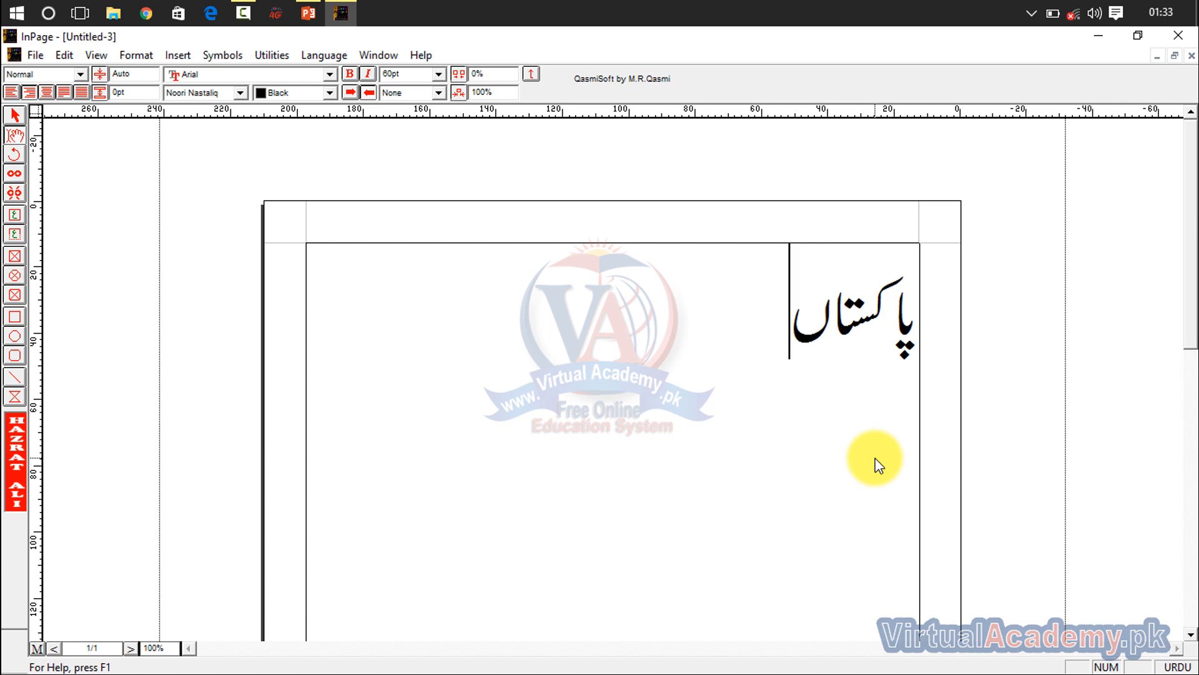
Step: Delete the whole test word from the page
{"action": "key", "text": "BackSpace"}
{"action": "key", "text": "BackSpace"}
{"action": "key", "text": "BackSpace"}
{"action": "key", "text": "BackSpace"}
{"action": "key", "text": "BackSpace"}
{"action": "key", "text": "BackSpace"}
{"action": "key", "text": "BackSpace"}
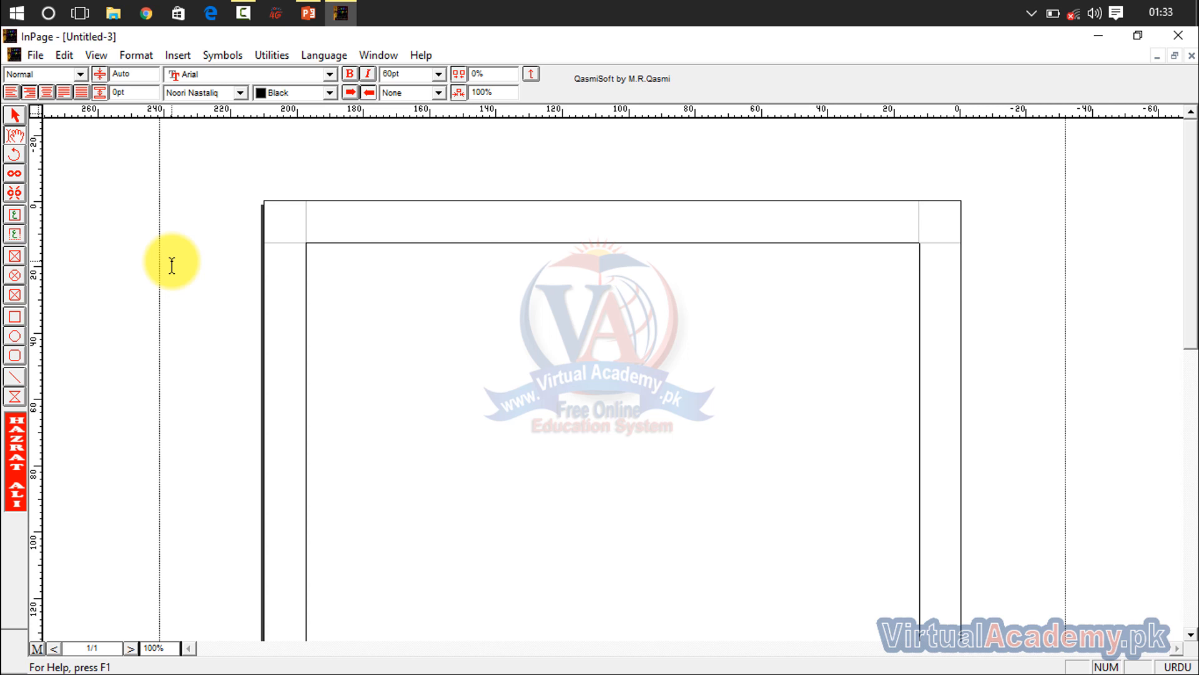
{"action": "left_click", "coordinate": [34, 56]}
{"action": "left_click", "coordinate": [370, 192]}
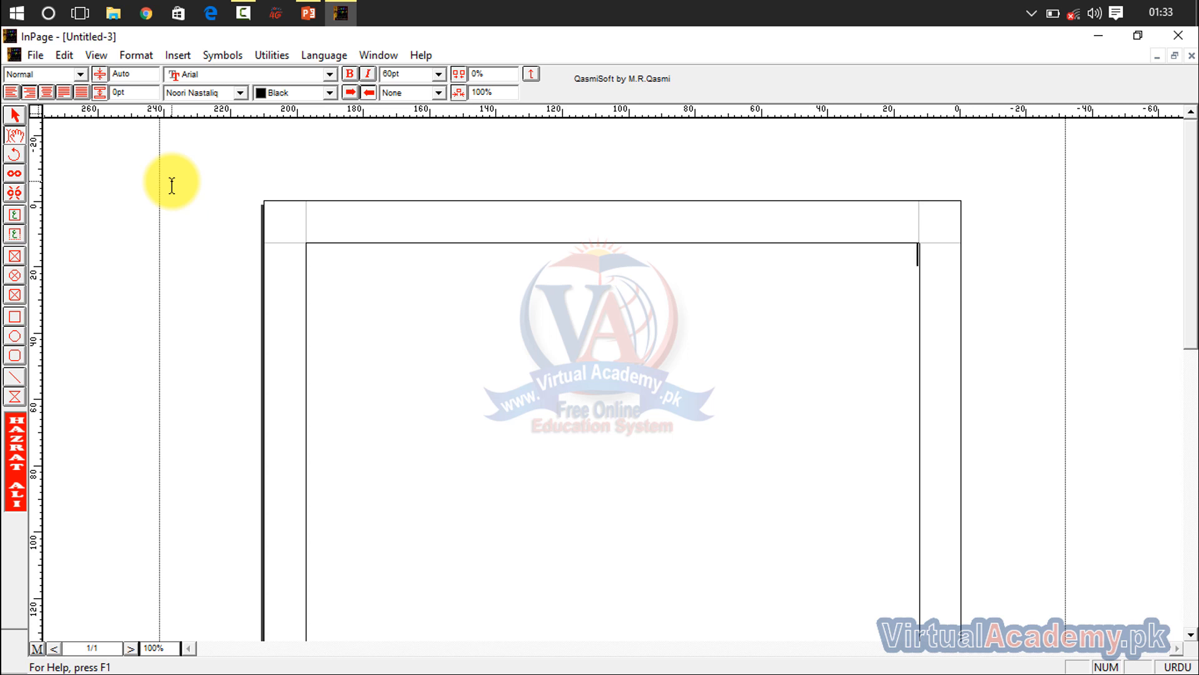
Step: Examine the pointer, text, unlink, text box and picture box tools in turn and the options each one offers
{"action": "left_click", "coordinate": [16, 217]}
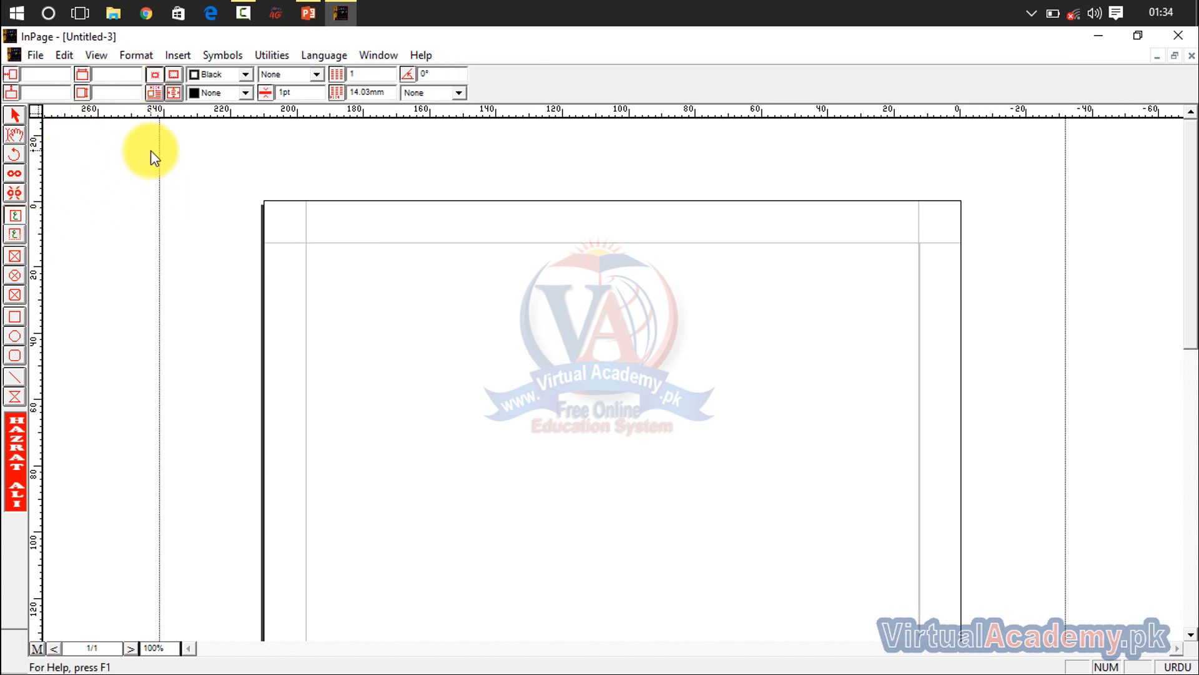
{"action": "left_click", "coordinate": [14, 120]}
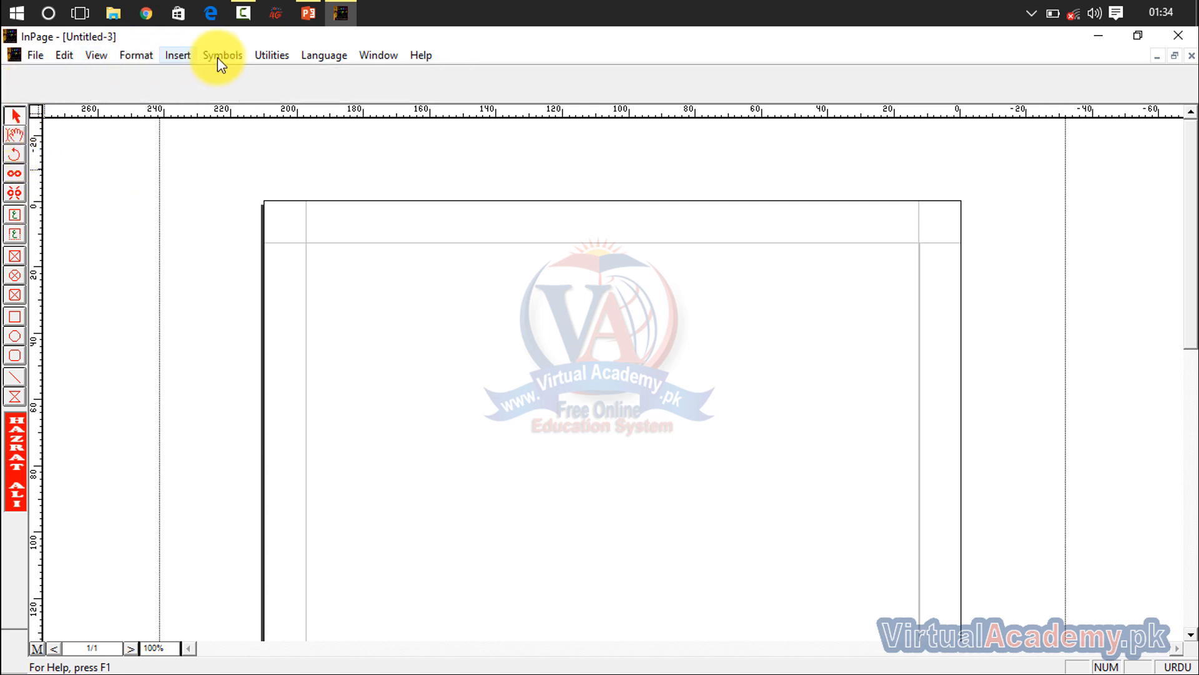
{"action": "left_click", "coordinate": [9, 137]}
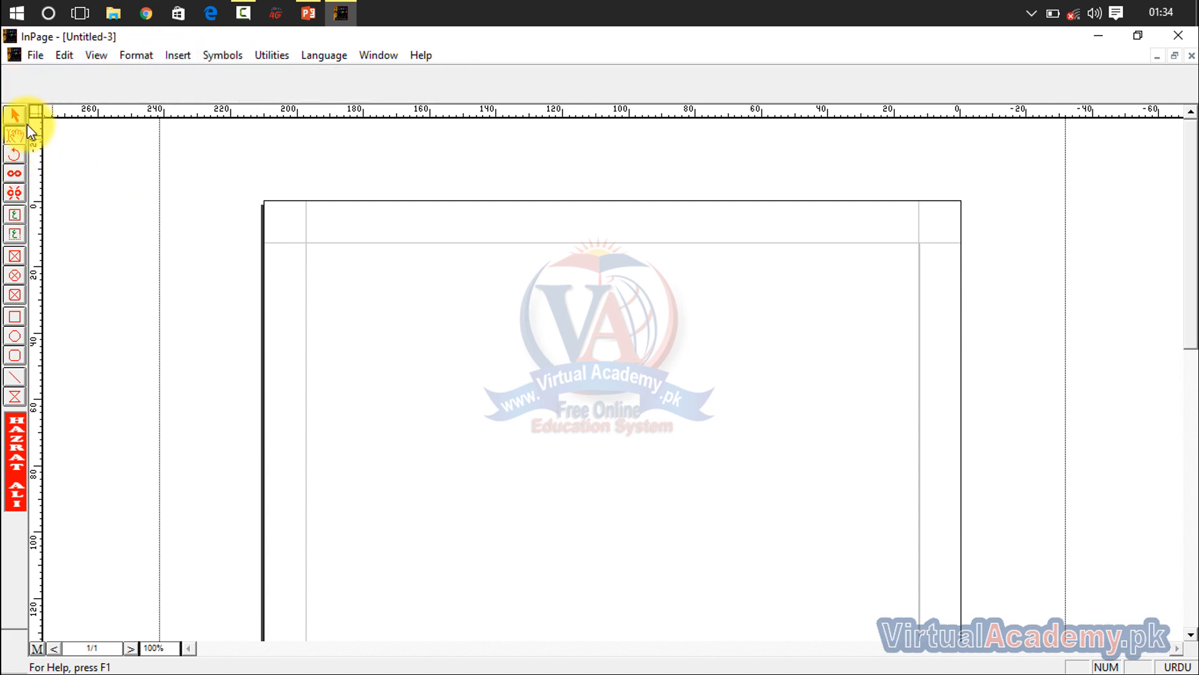
{"action": "left_click", "coordinate": [14, 193]}
{"action": "left_click", "coordinate": [15, 212]}
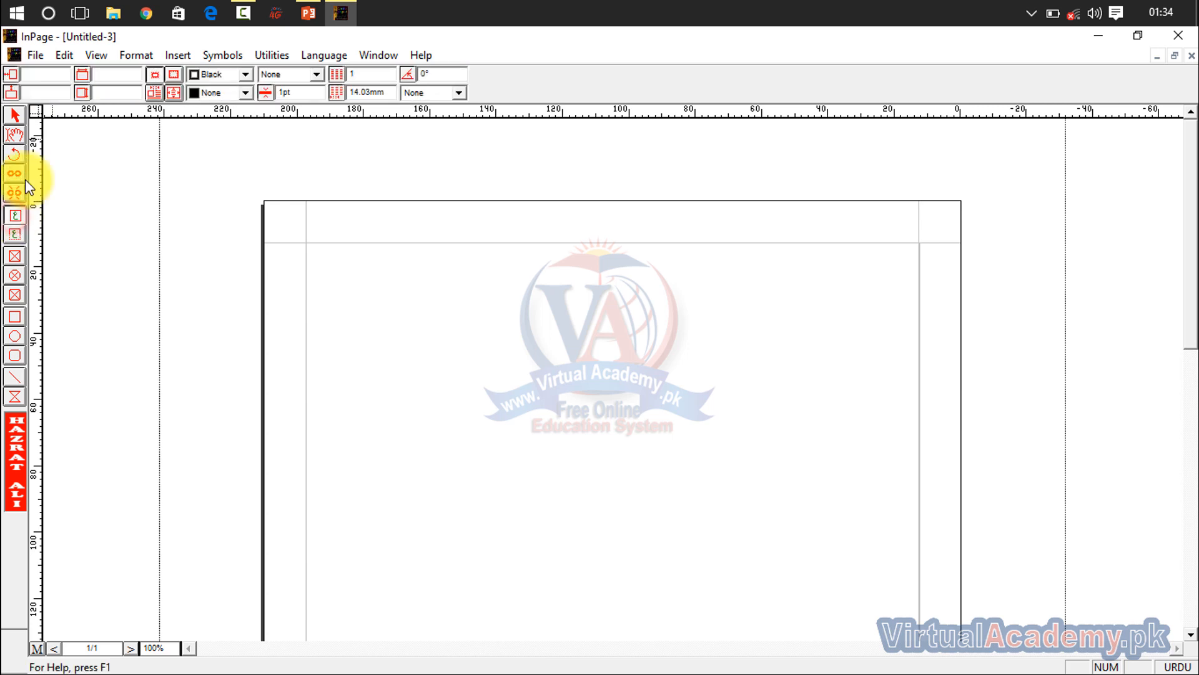
{"action": "left_click", "coordinate": [15, 235]}
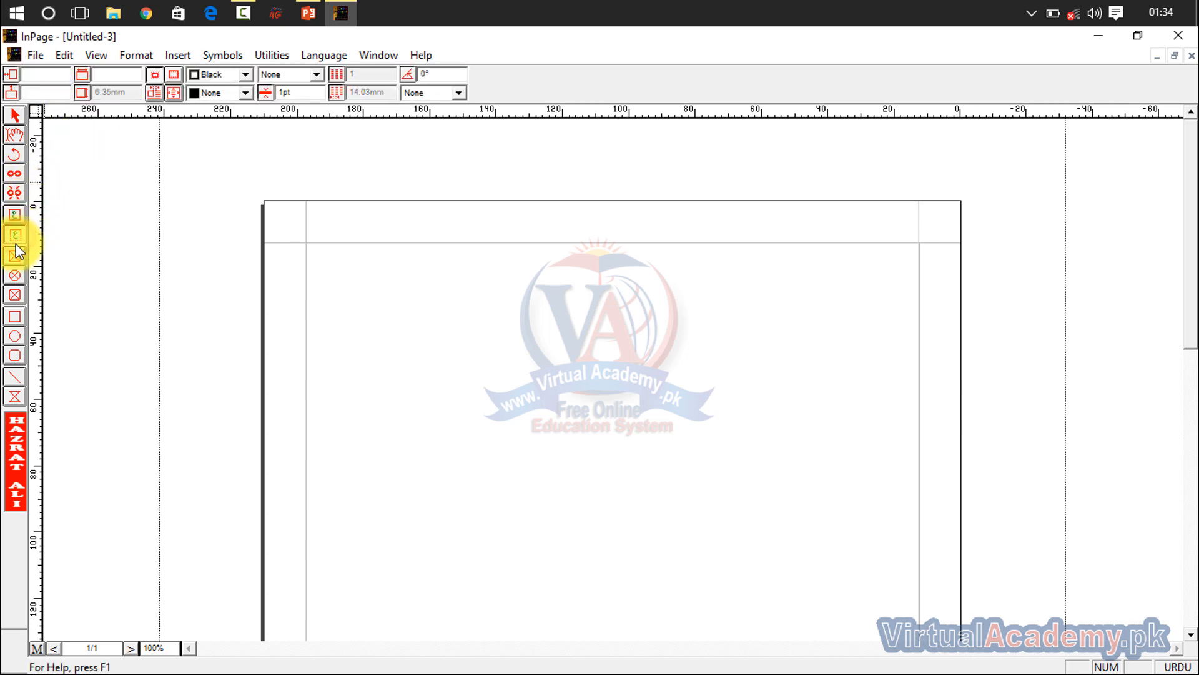
{"action": "left_click", "coordinate": [15, 256]}
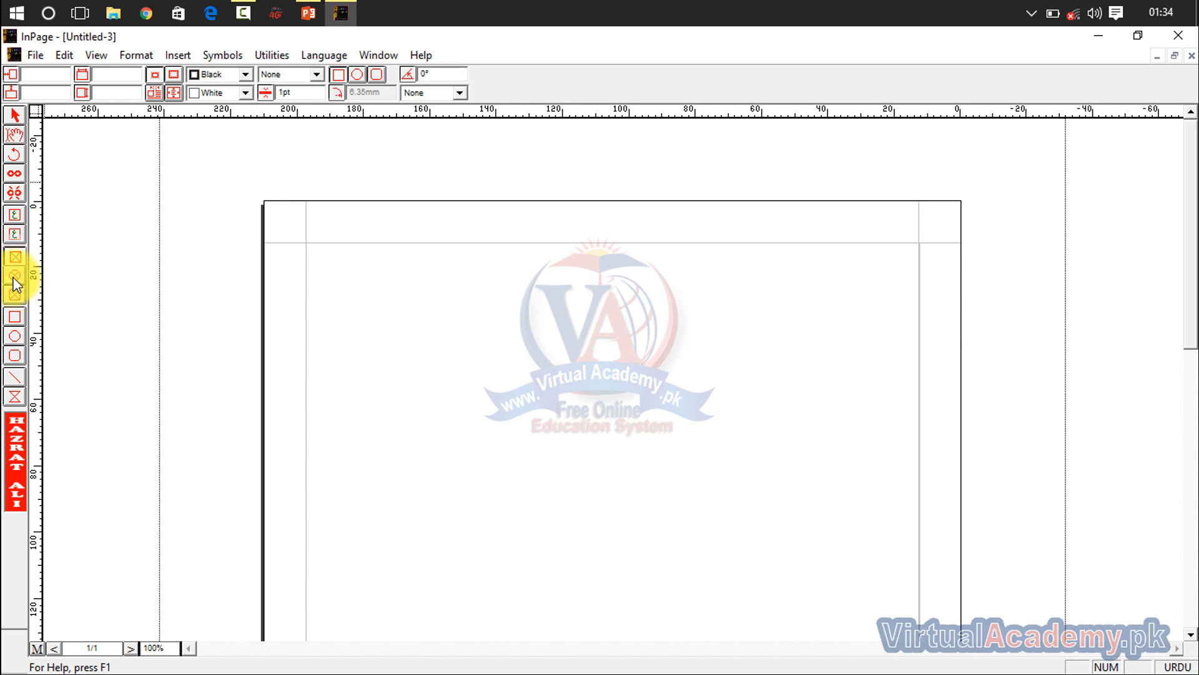
{"action": "left_click", "coordinate": [15, 278]}
{"action": "left_click", "coordinate": [15, 294]}
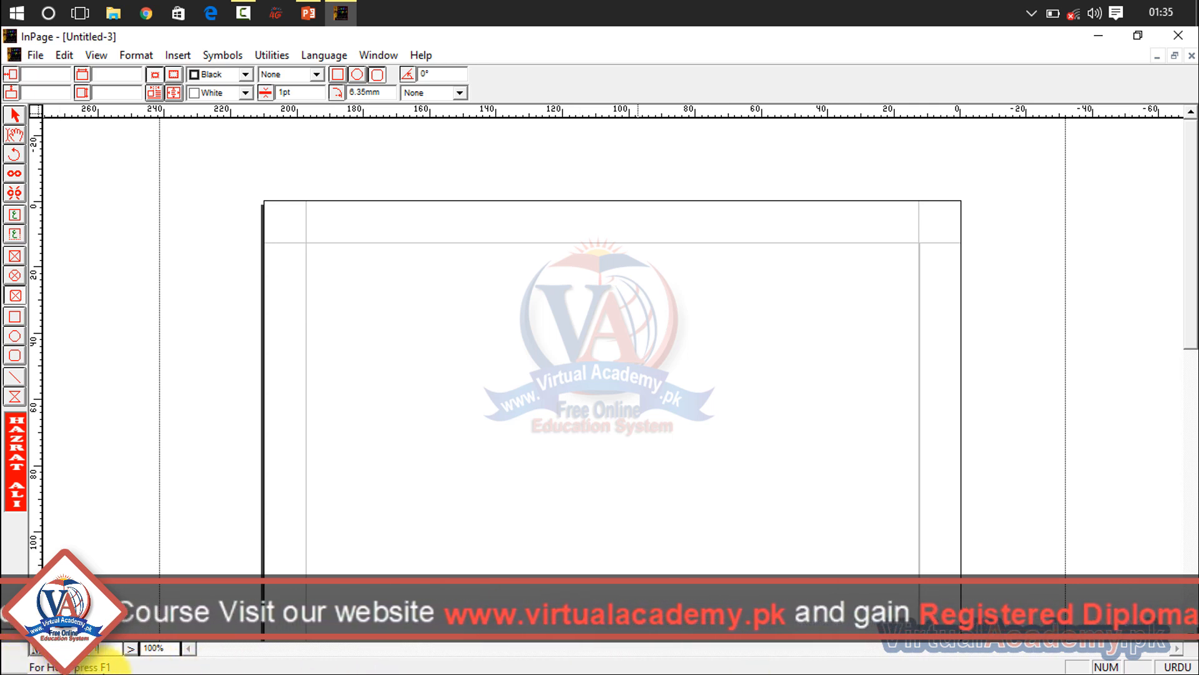
Step: Switch the typing language to English and back to Urdu
{"action": "left_click", "coordinate": [1190, 667]}
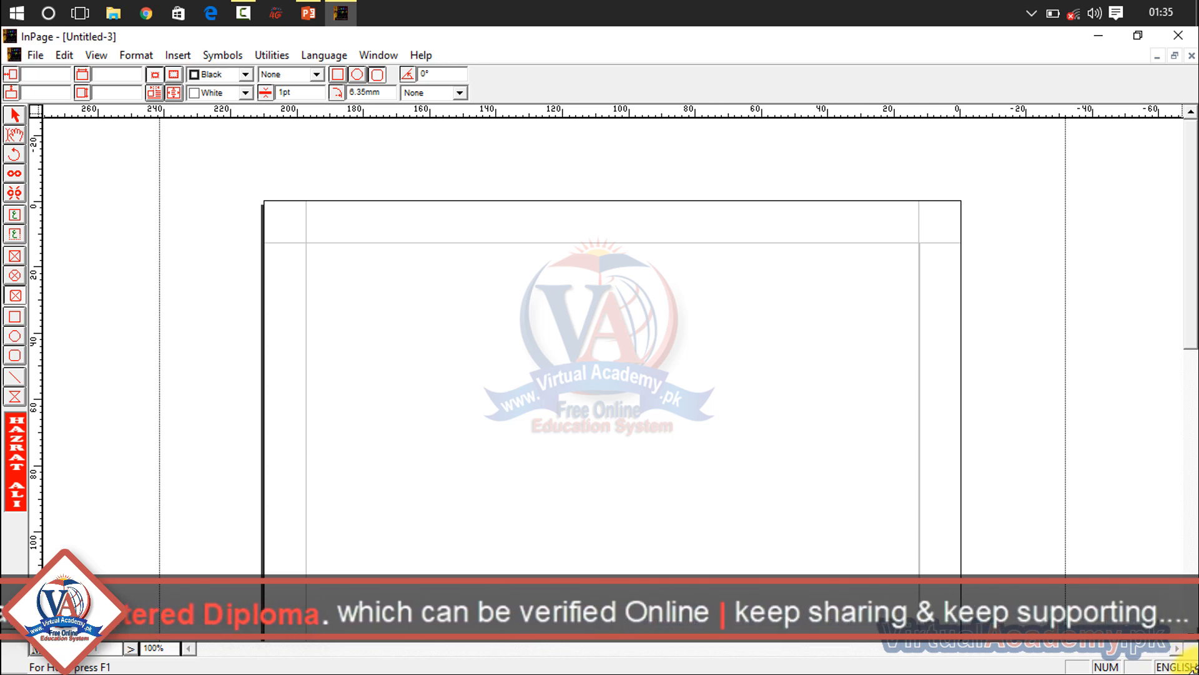
{"action": "left_click", "coordinate": [1184, 666]}
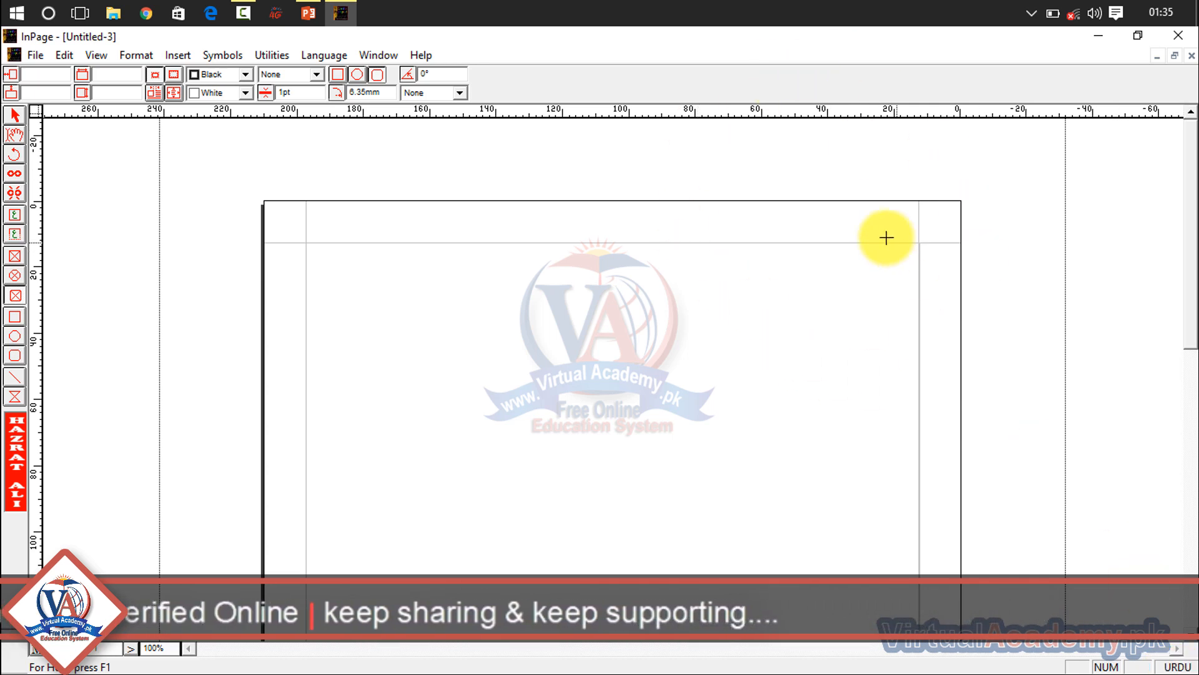
{"action": "left_click", "coordinate": [35, 55]}
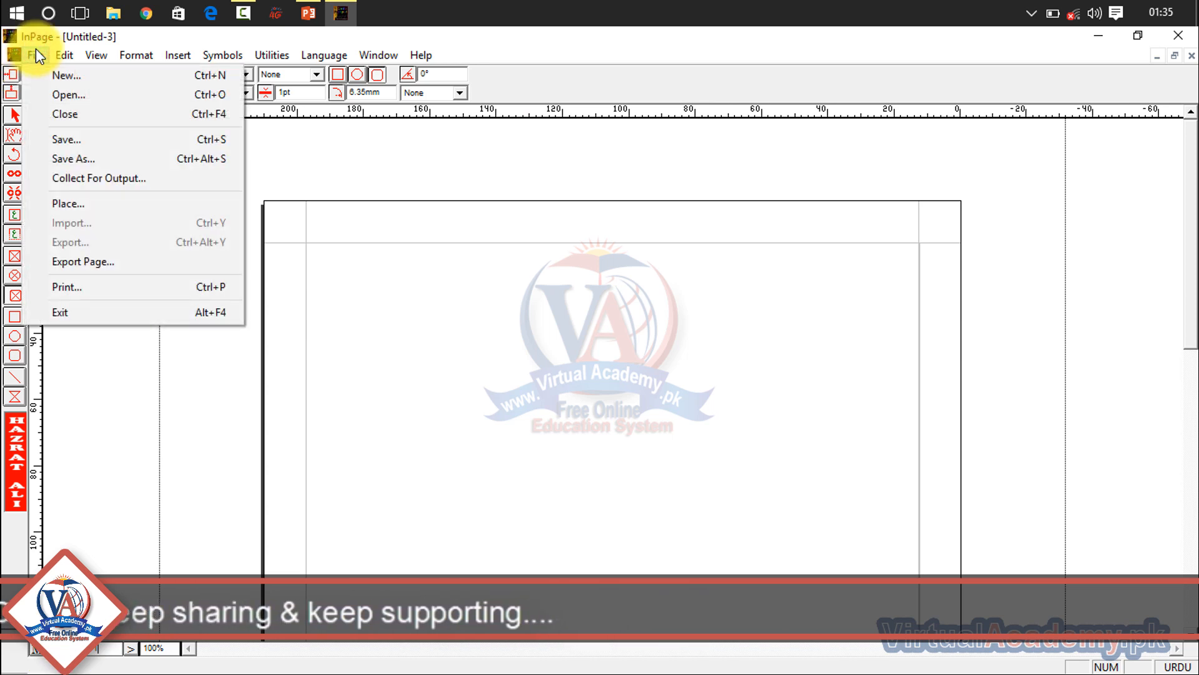
{"action": "mouse_move", "coordinate": [14, 55]}
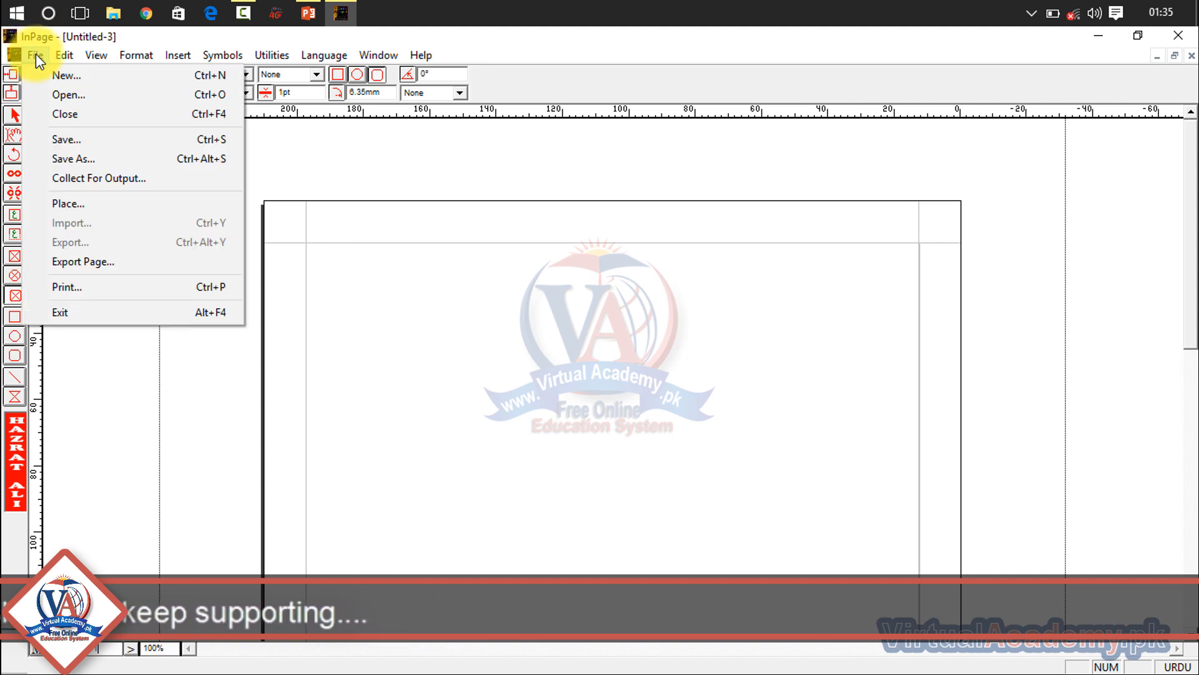
{"action": "left_click", "coordinate": [486, 193]}
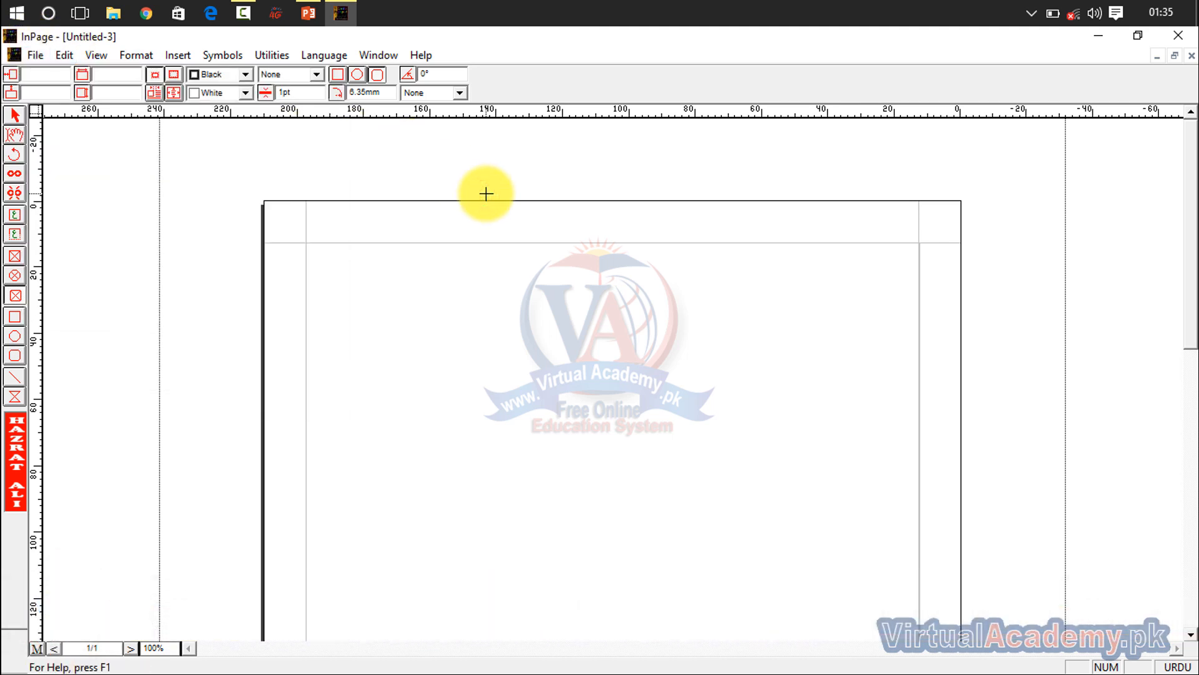